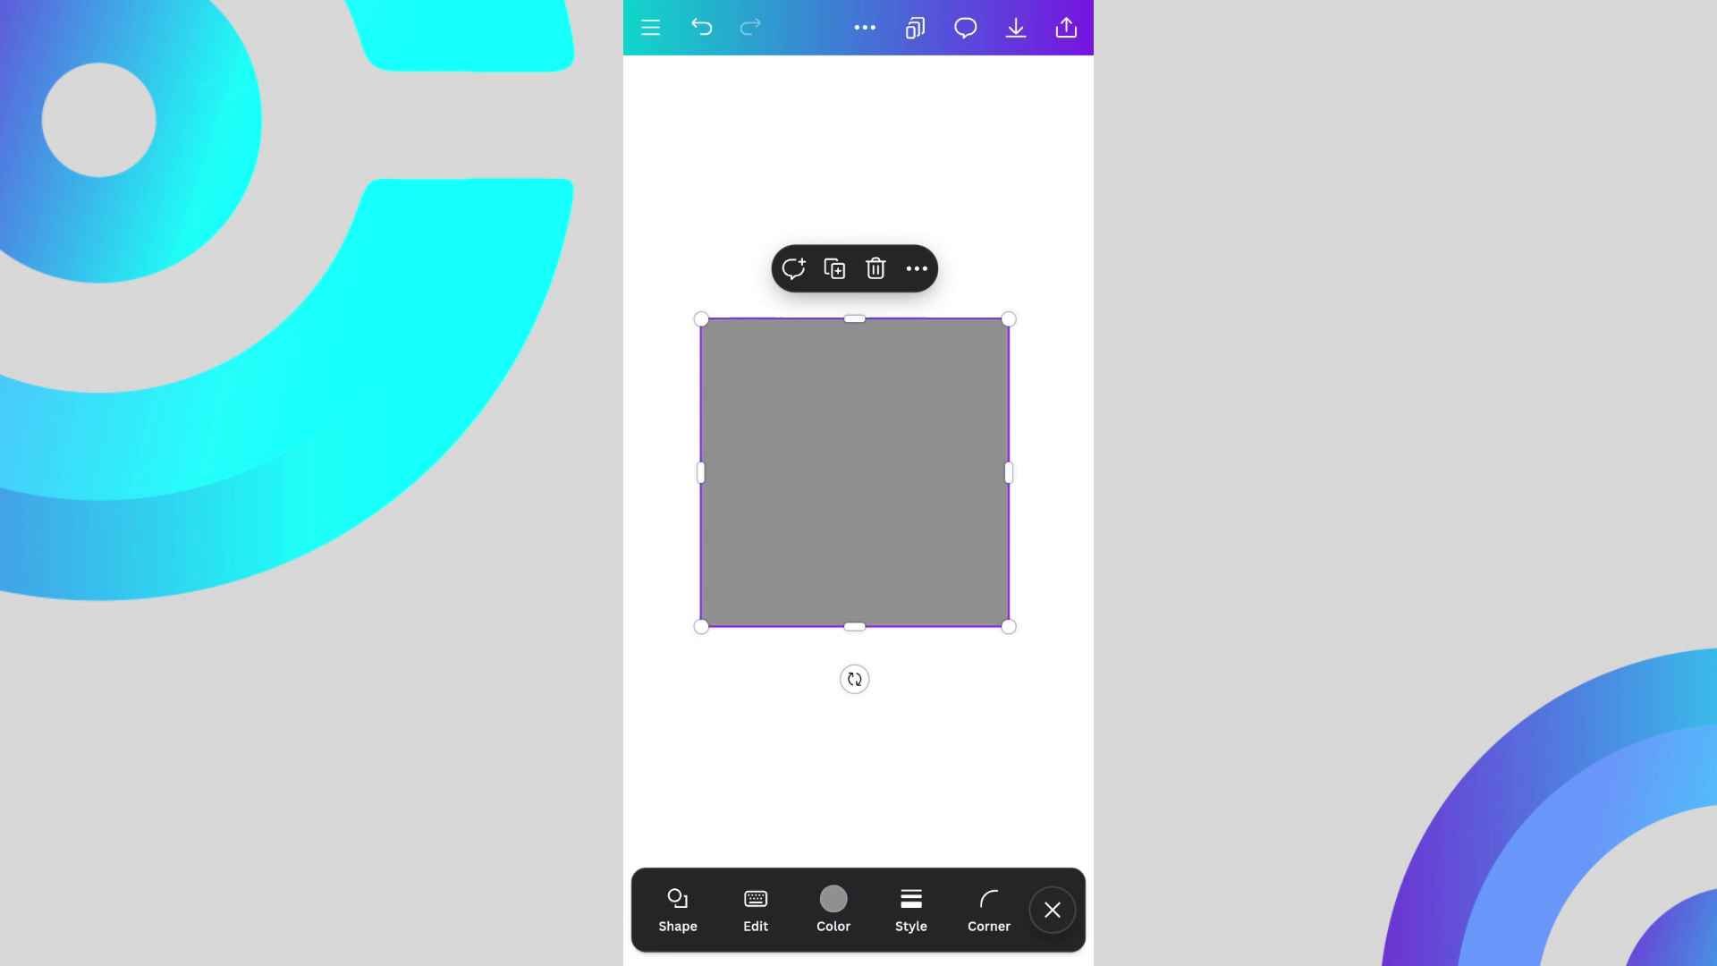
Step: Narrow the grey square to half width, then duplicate it and slim the copy into a thin strip
{"action": "left_click_drag", "start_coordinate": [1009, 470], "coordinate": [855, 471]}
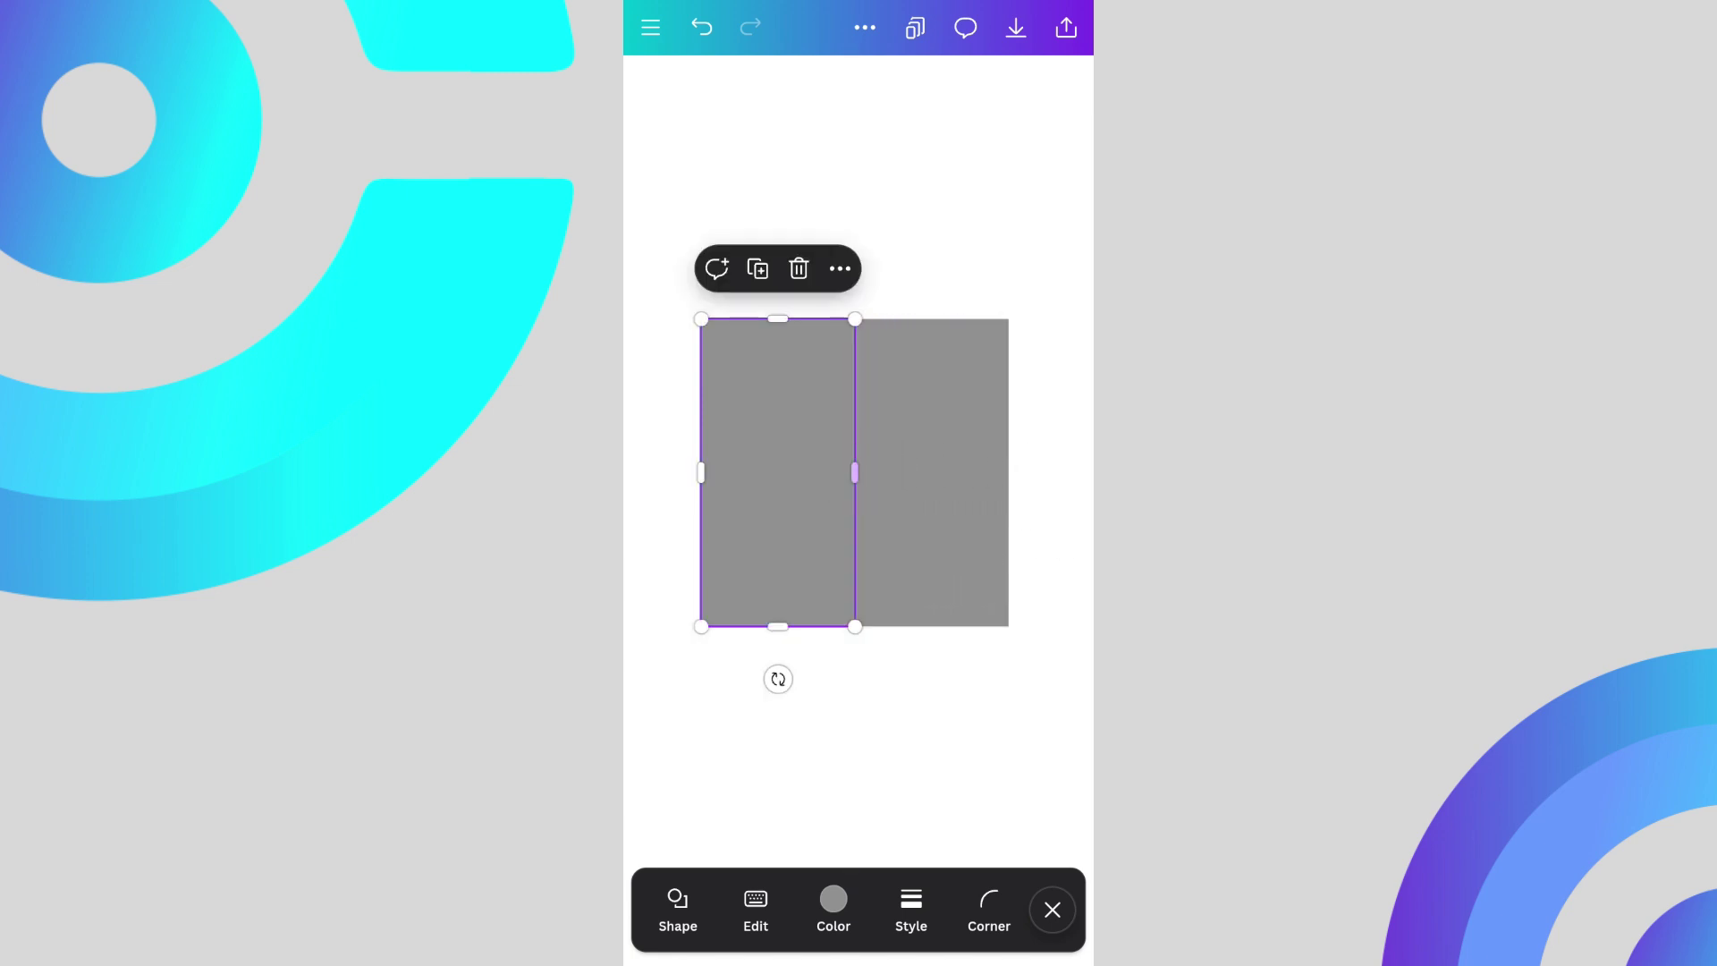
{"action": "left_click", "coordinate": [756, 268]}
{"action": "mouse_move", "coordinate": [889, 504]}
{"action": "left_mouse_down"}
{"action": "mouse_move", "coordinate": [766, 506]}
{"action": "mouse_move", "coordinate": [840, 463]}
{"action": "mouse_move", "coordinate": [855, 473]}
{"action": "mouse_move", "coordinate": [701, 472]}
{"action": "mouse_move", "coordinate": [838, 472]}
{"action": "left_mouse_up"}
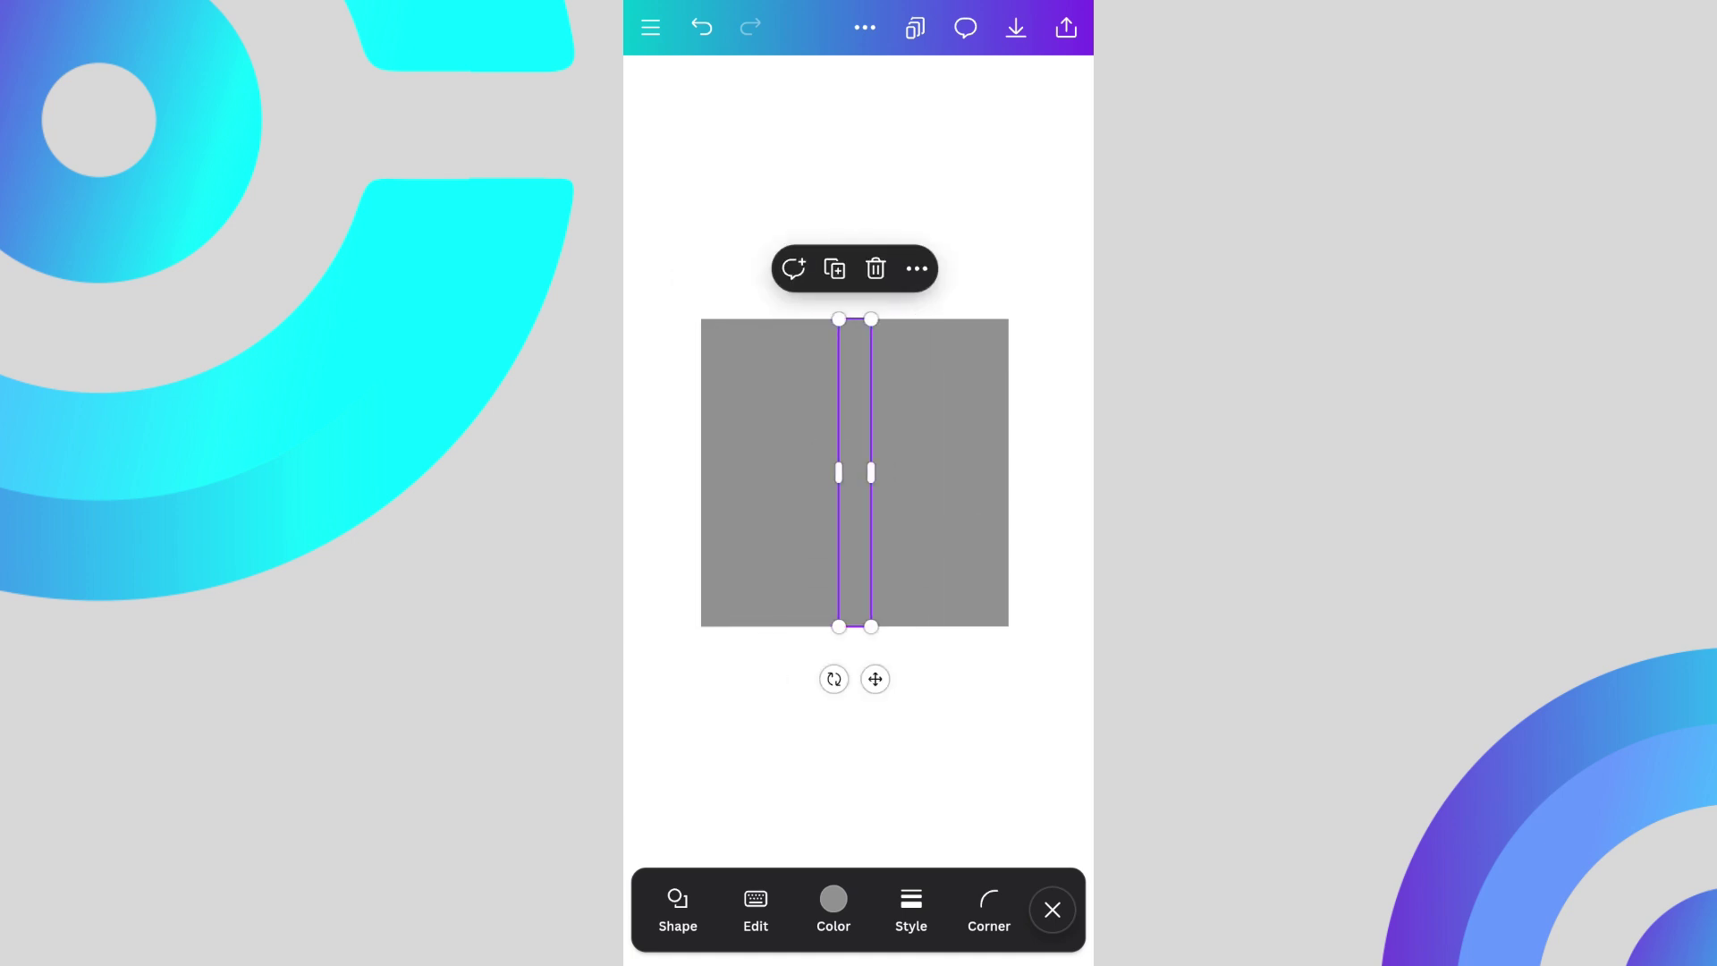
Step: Colour the thin strip black and move it to the right of the square
{"action": "left_click", "coordinate": [834, 908]}
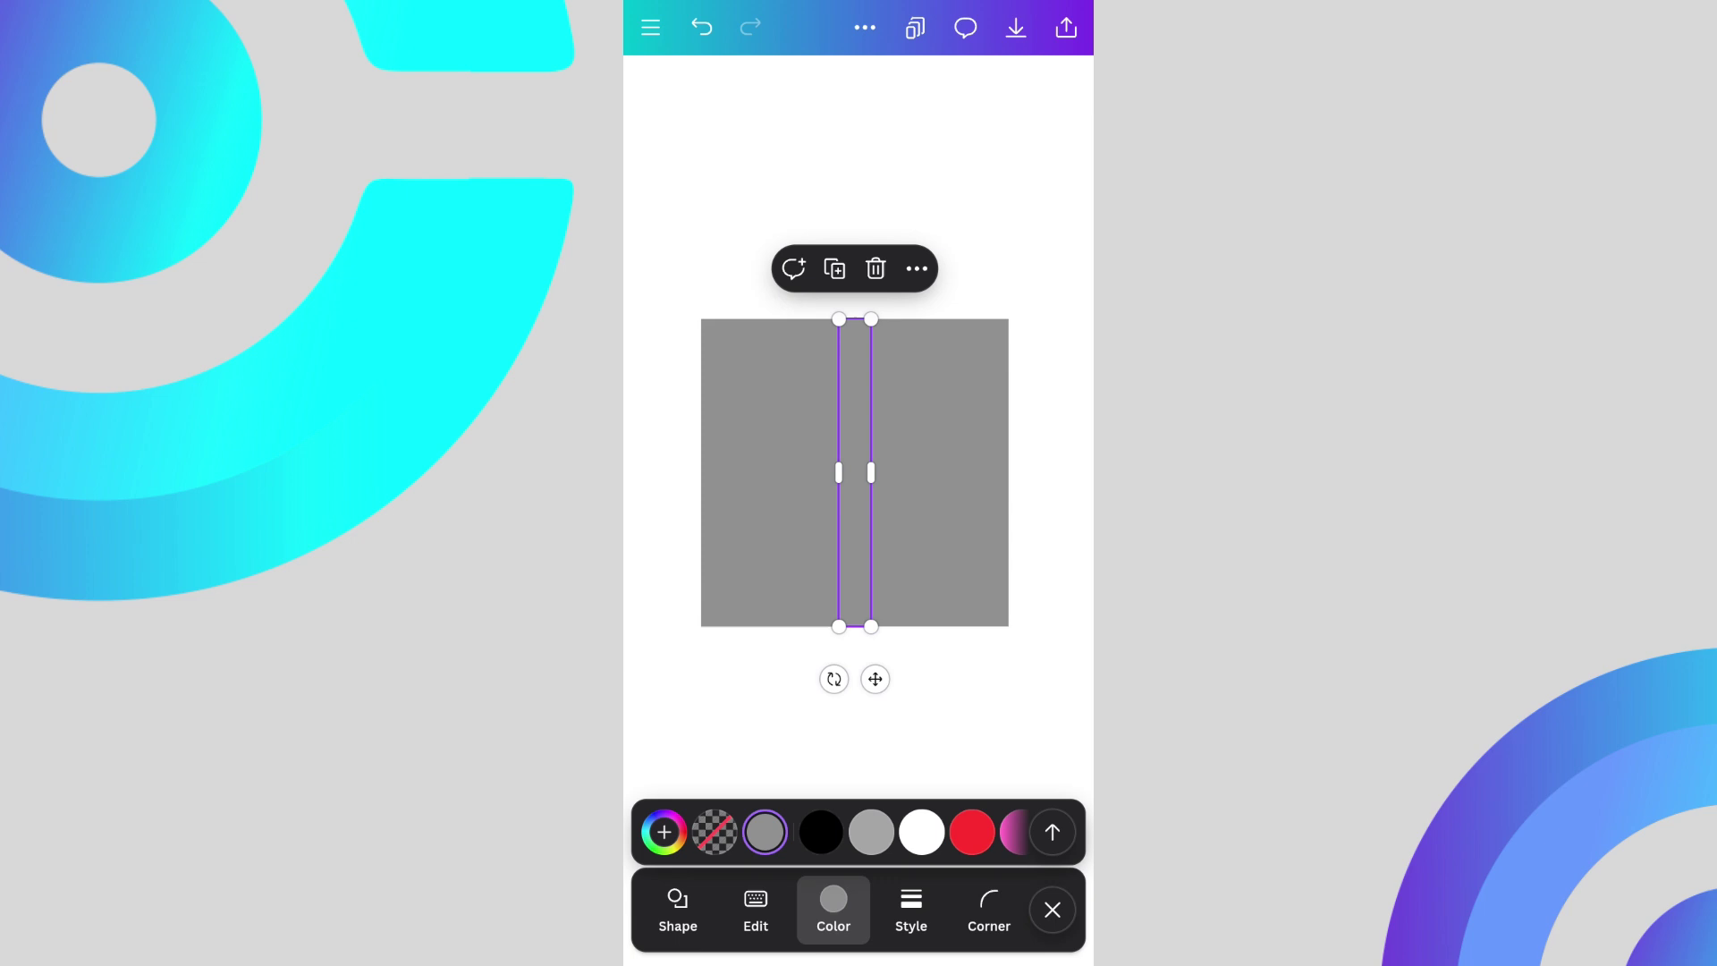
{"action": "left_click", "coordinate": [820, 832]}
{"action": "left_click_drag", "start_coordinate": [854, 473], "coordinate": [1047, 318]}
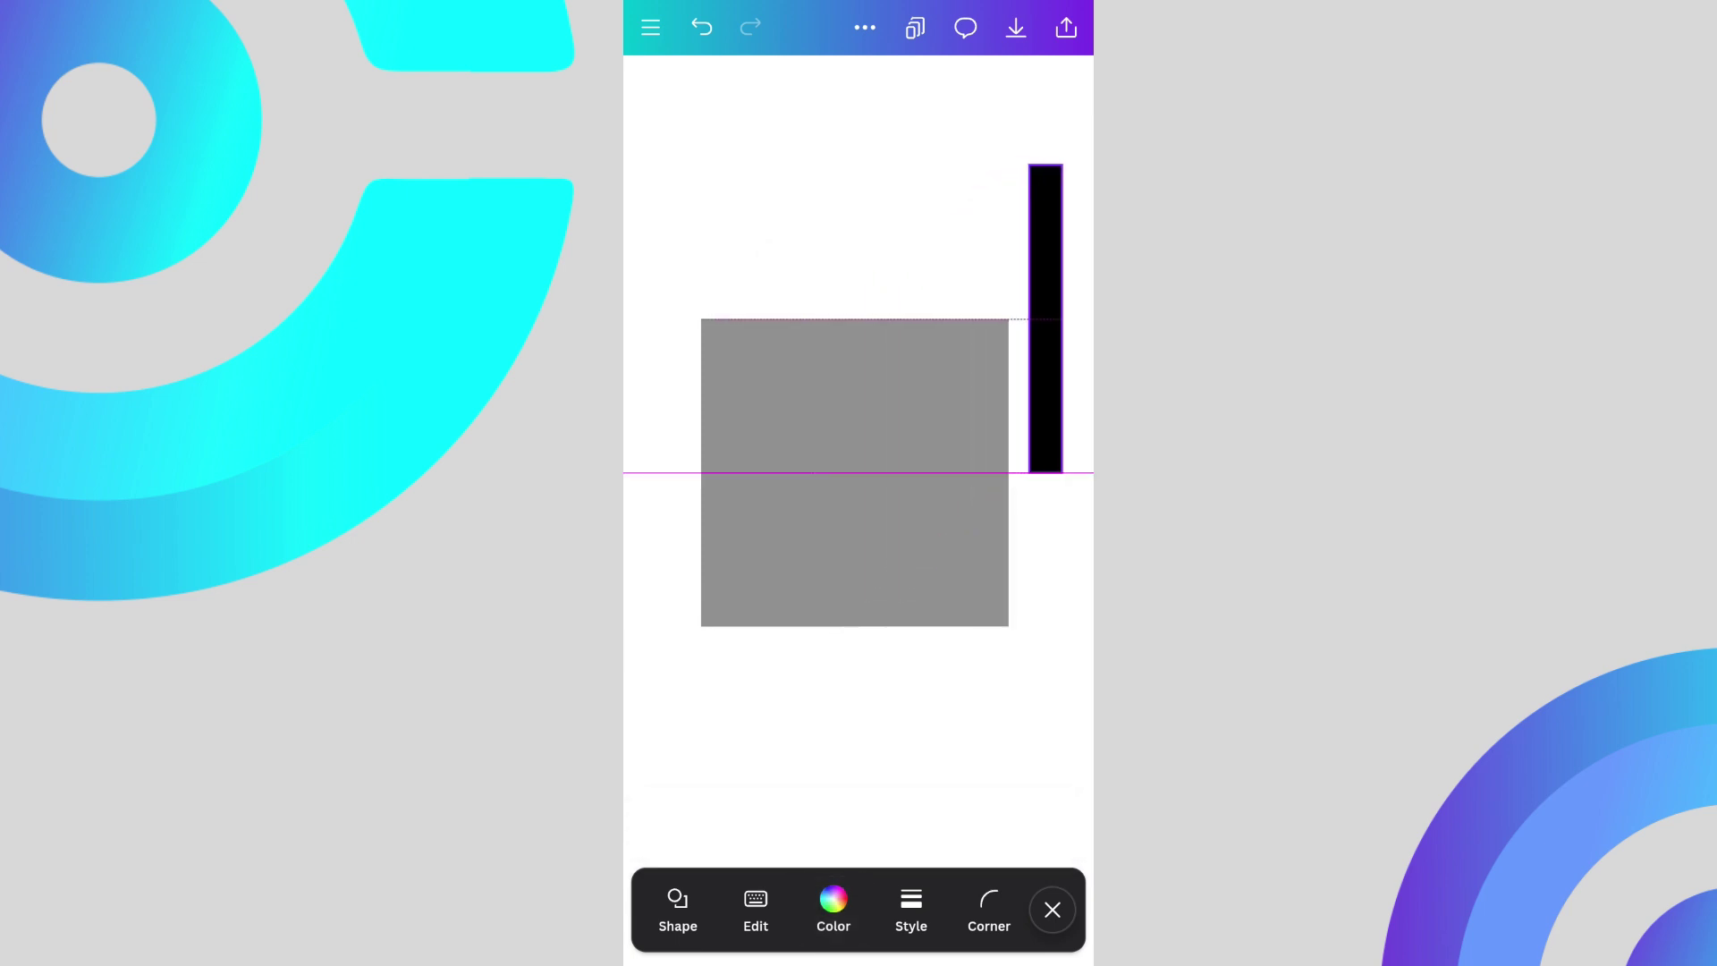
Step: Duplicate the grey square and delete the extra grey copy
{"action": "left_click", "coordinate": [855, 472]}
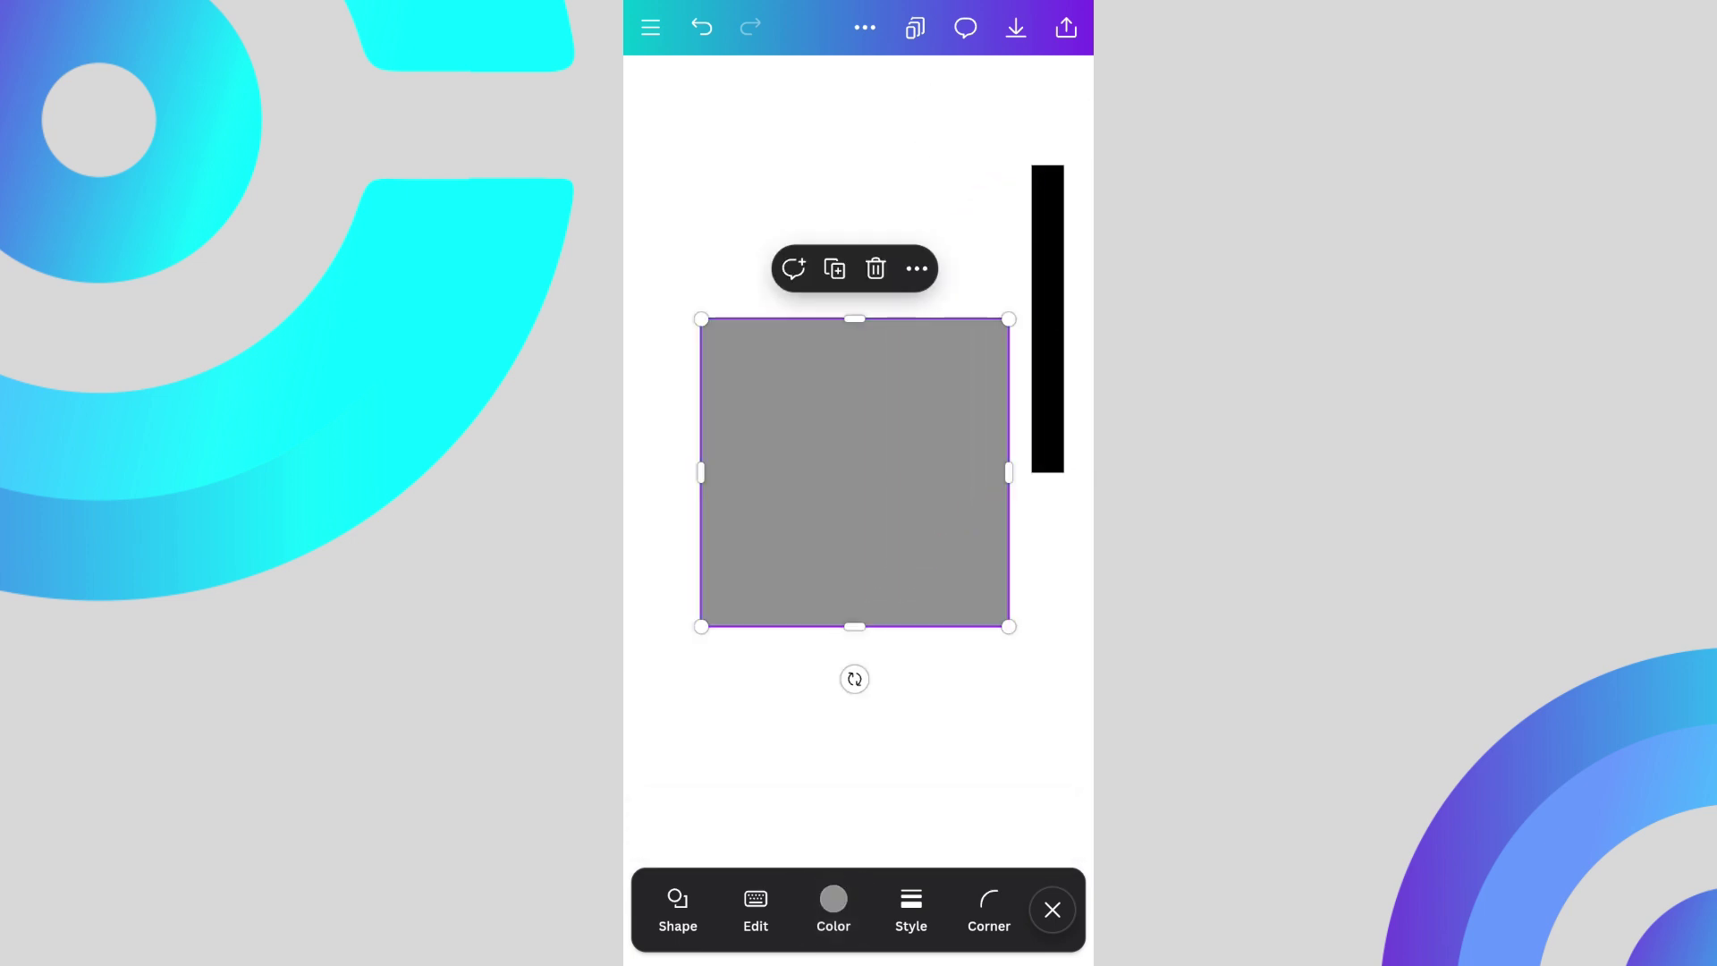
{"action": "left_click", "coordinate": [835, 268]}
{"action": "left_click_drag", "start_coordinate": [860, 584], "coordinate": [878, 606]}
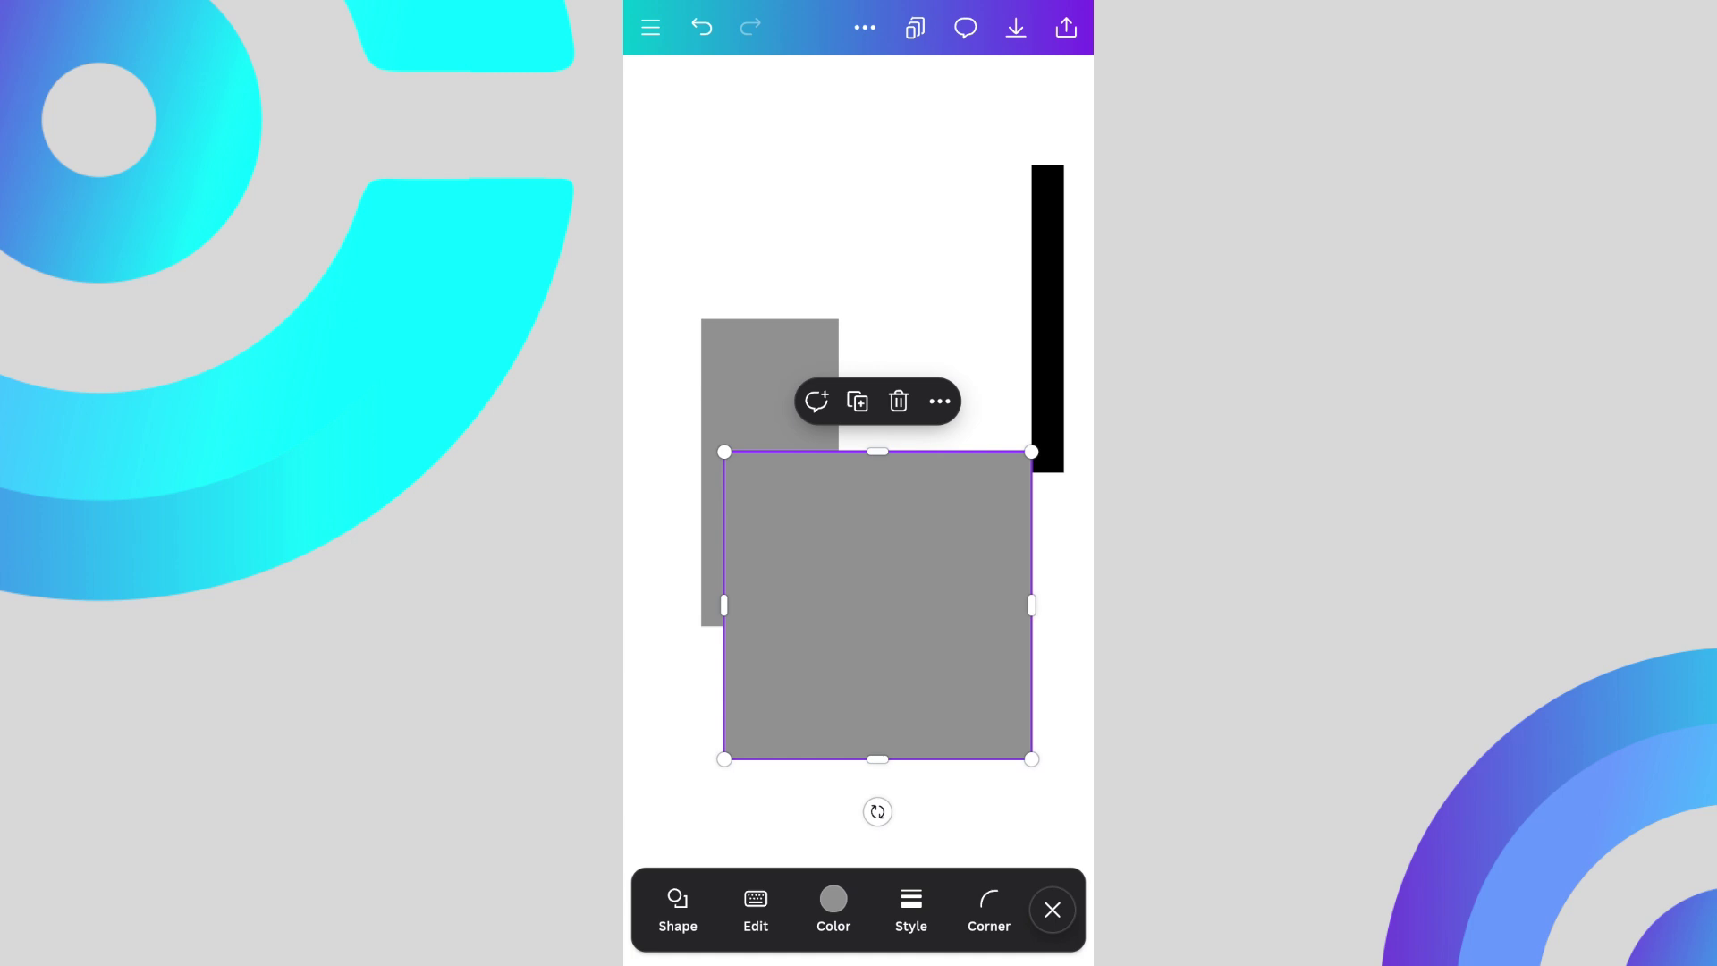
{"action": "left_click", "coordinate": [900, 401]}
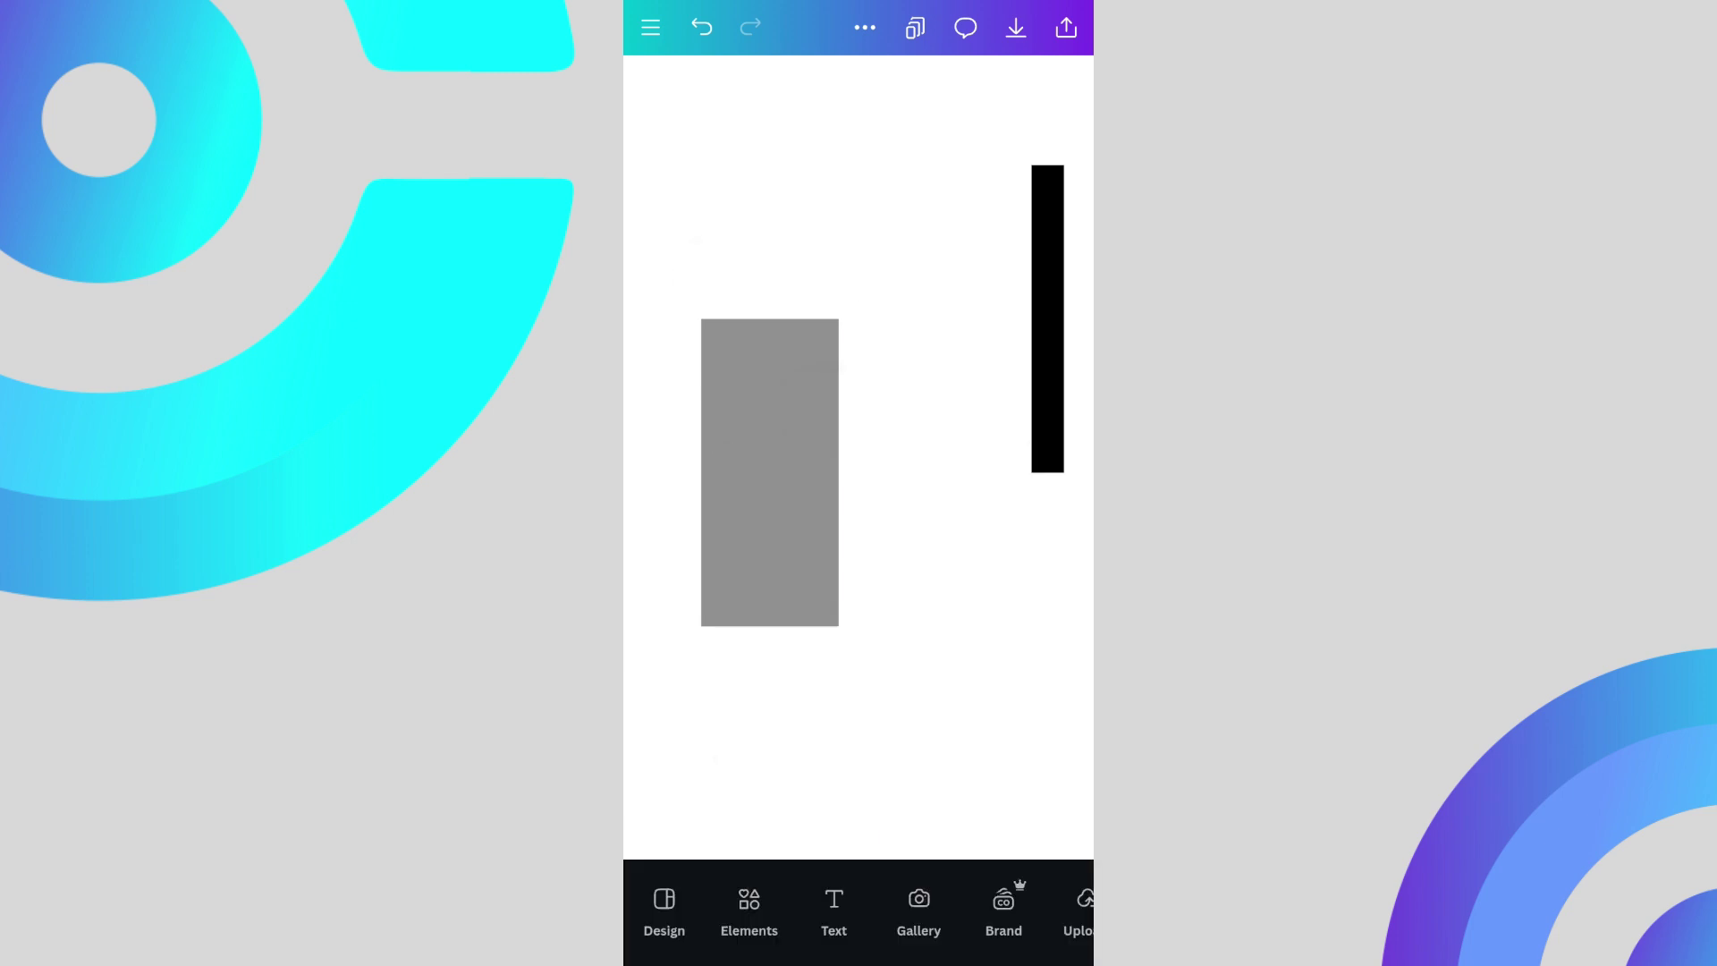
Step: Centre the grey rectangle and lay a white copy of the black bar over its middle
{"action": "left_click", "coordinate": [770, 472]}
{"action": "left_click_drag", "start_coordinate": [769, 472], "coordinate": [855, 472]}
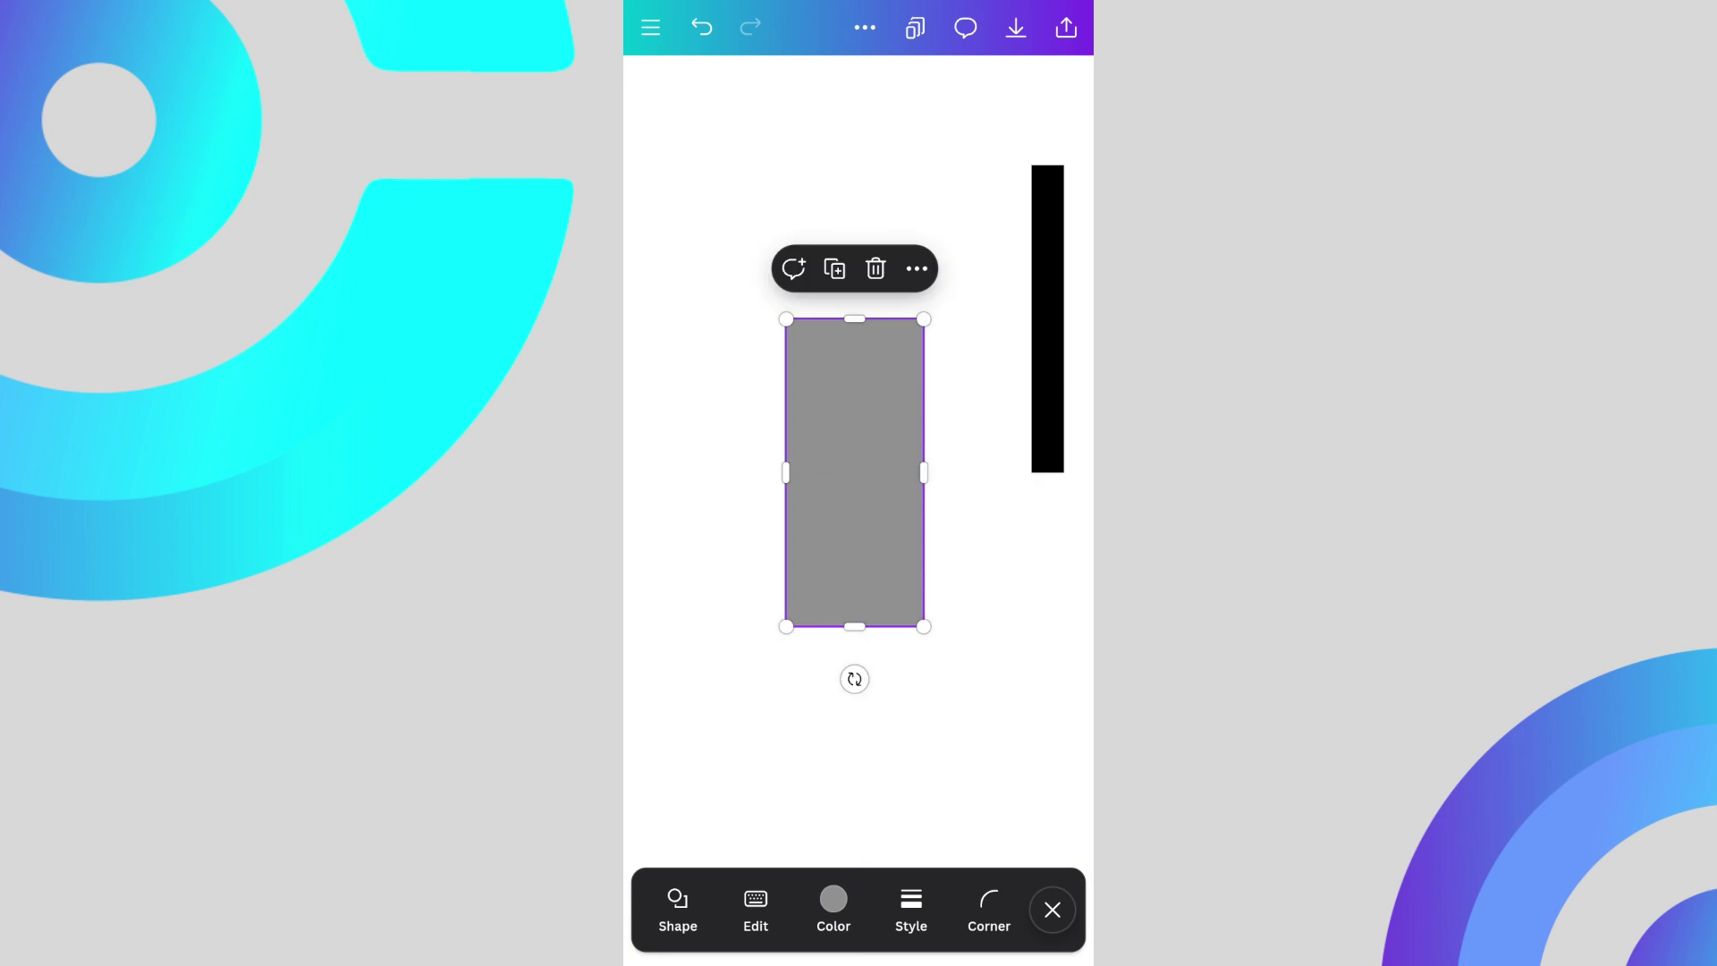
{"action": "left_click", "coordinate": [1047, 319]}
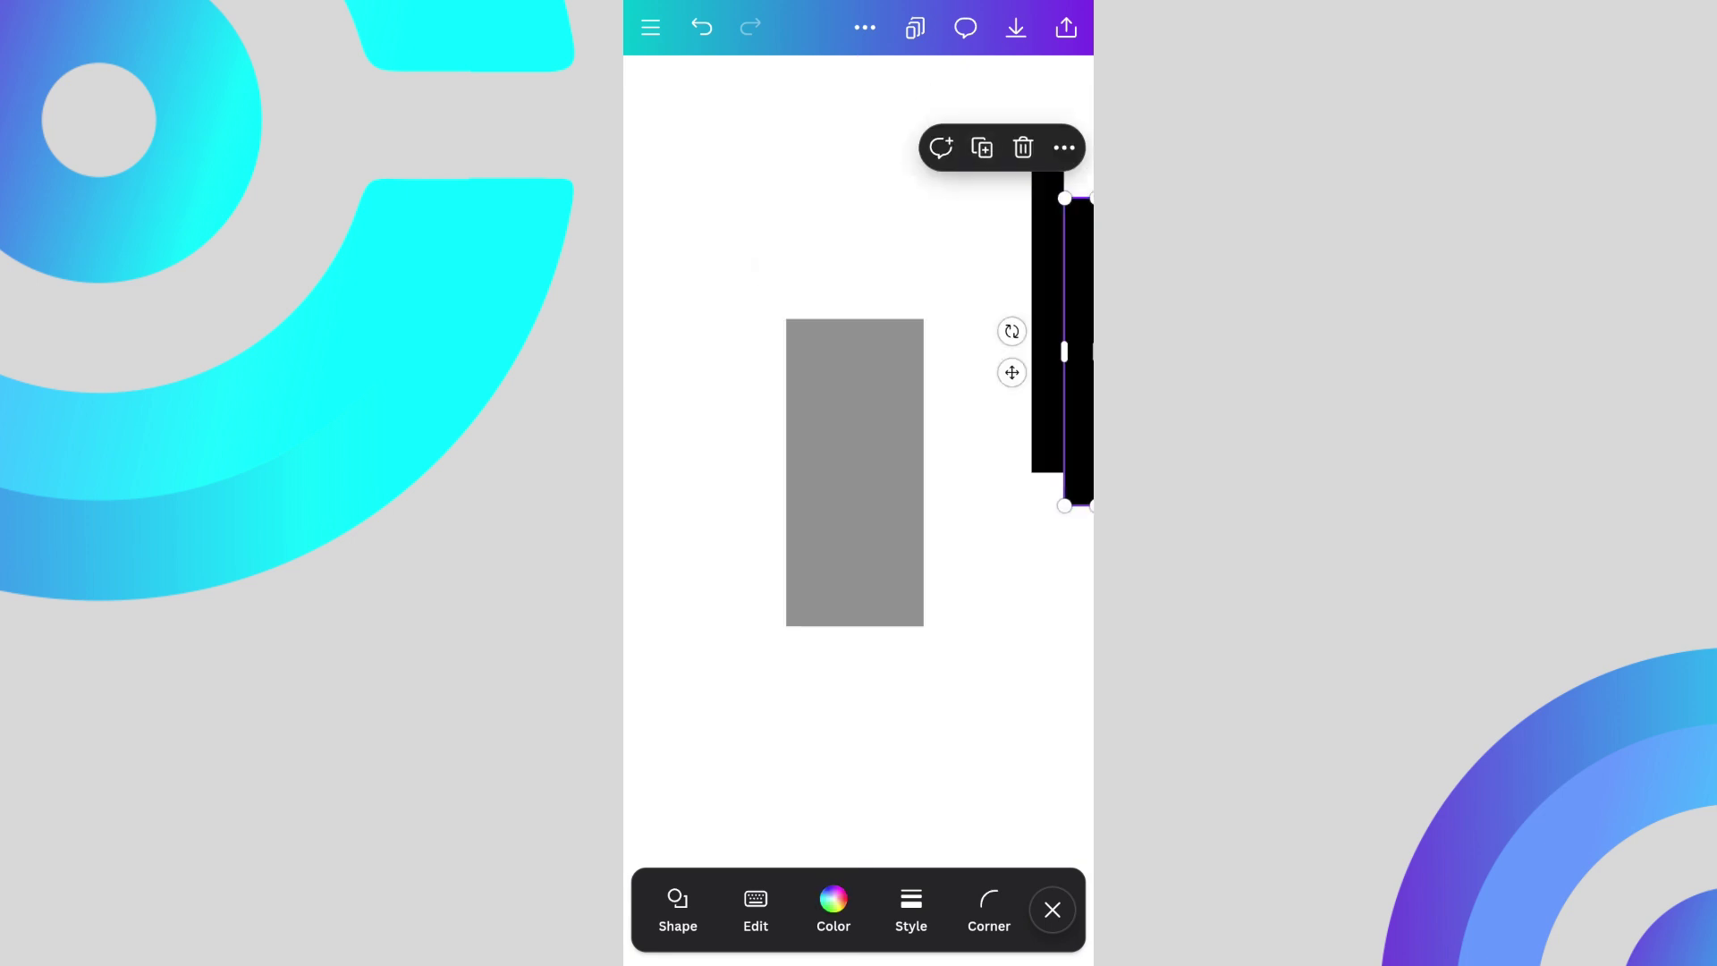
{"action": "left_click_drag", "start_coordinate": [1078, 352], "coordinate": [960, 458]}
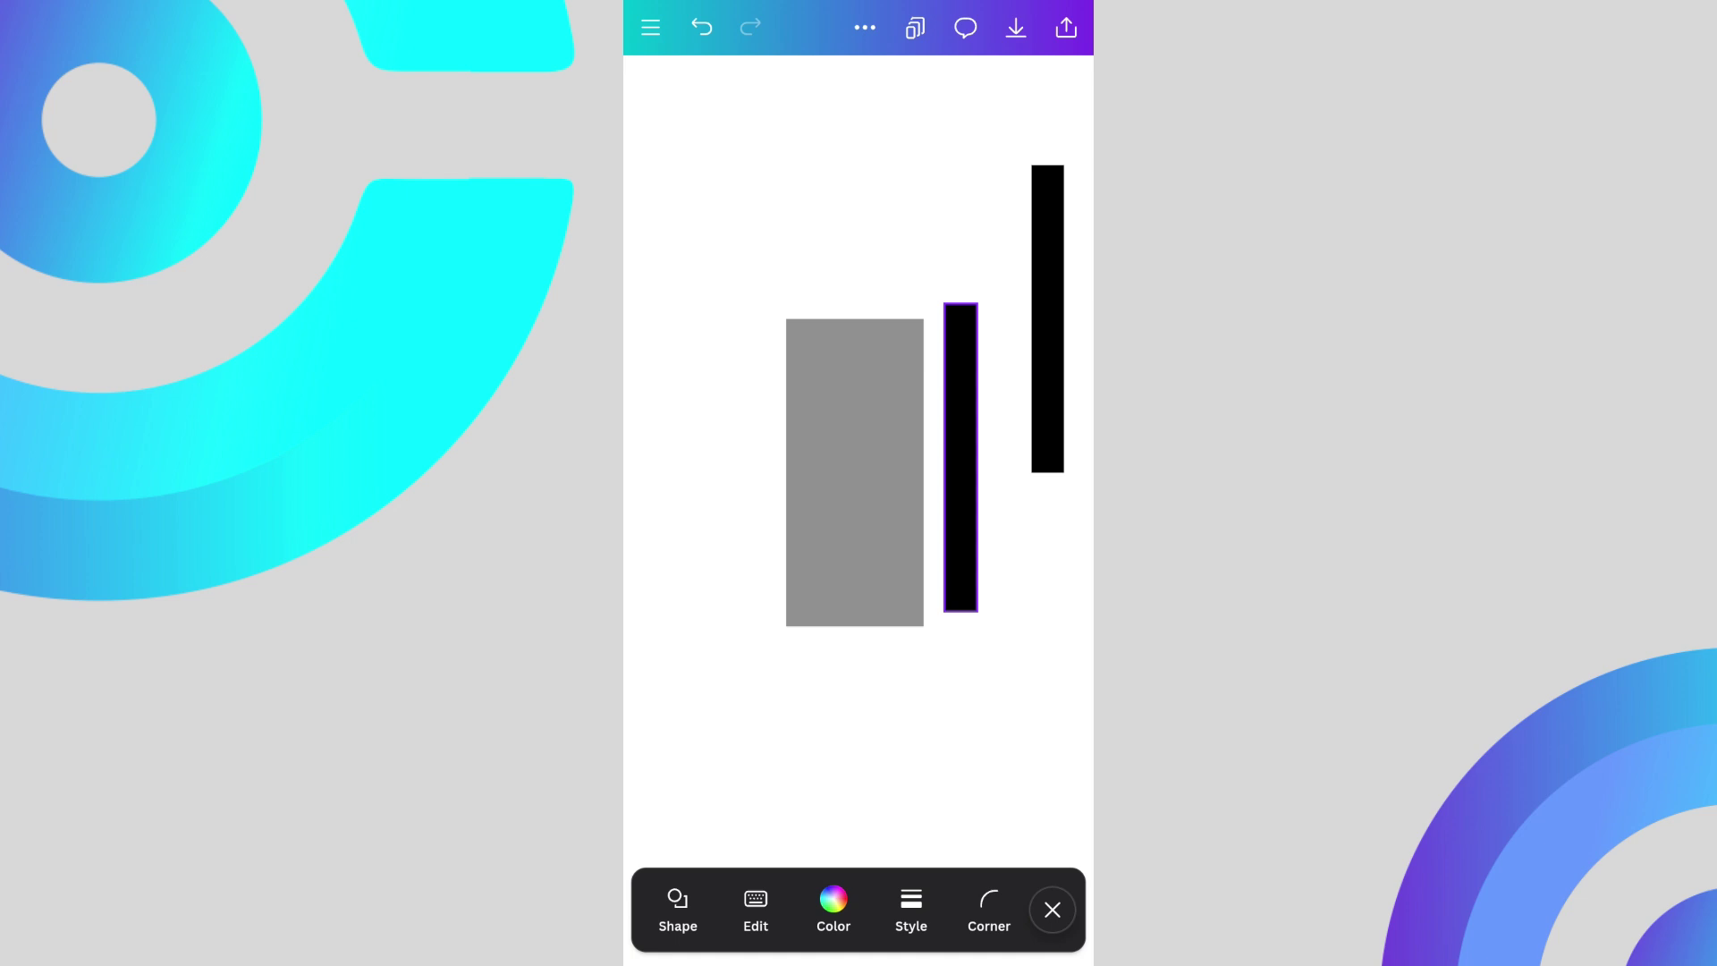
{"action": "left_click", "coordinate": [833, 909]}
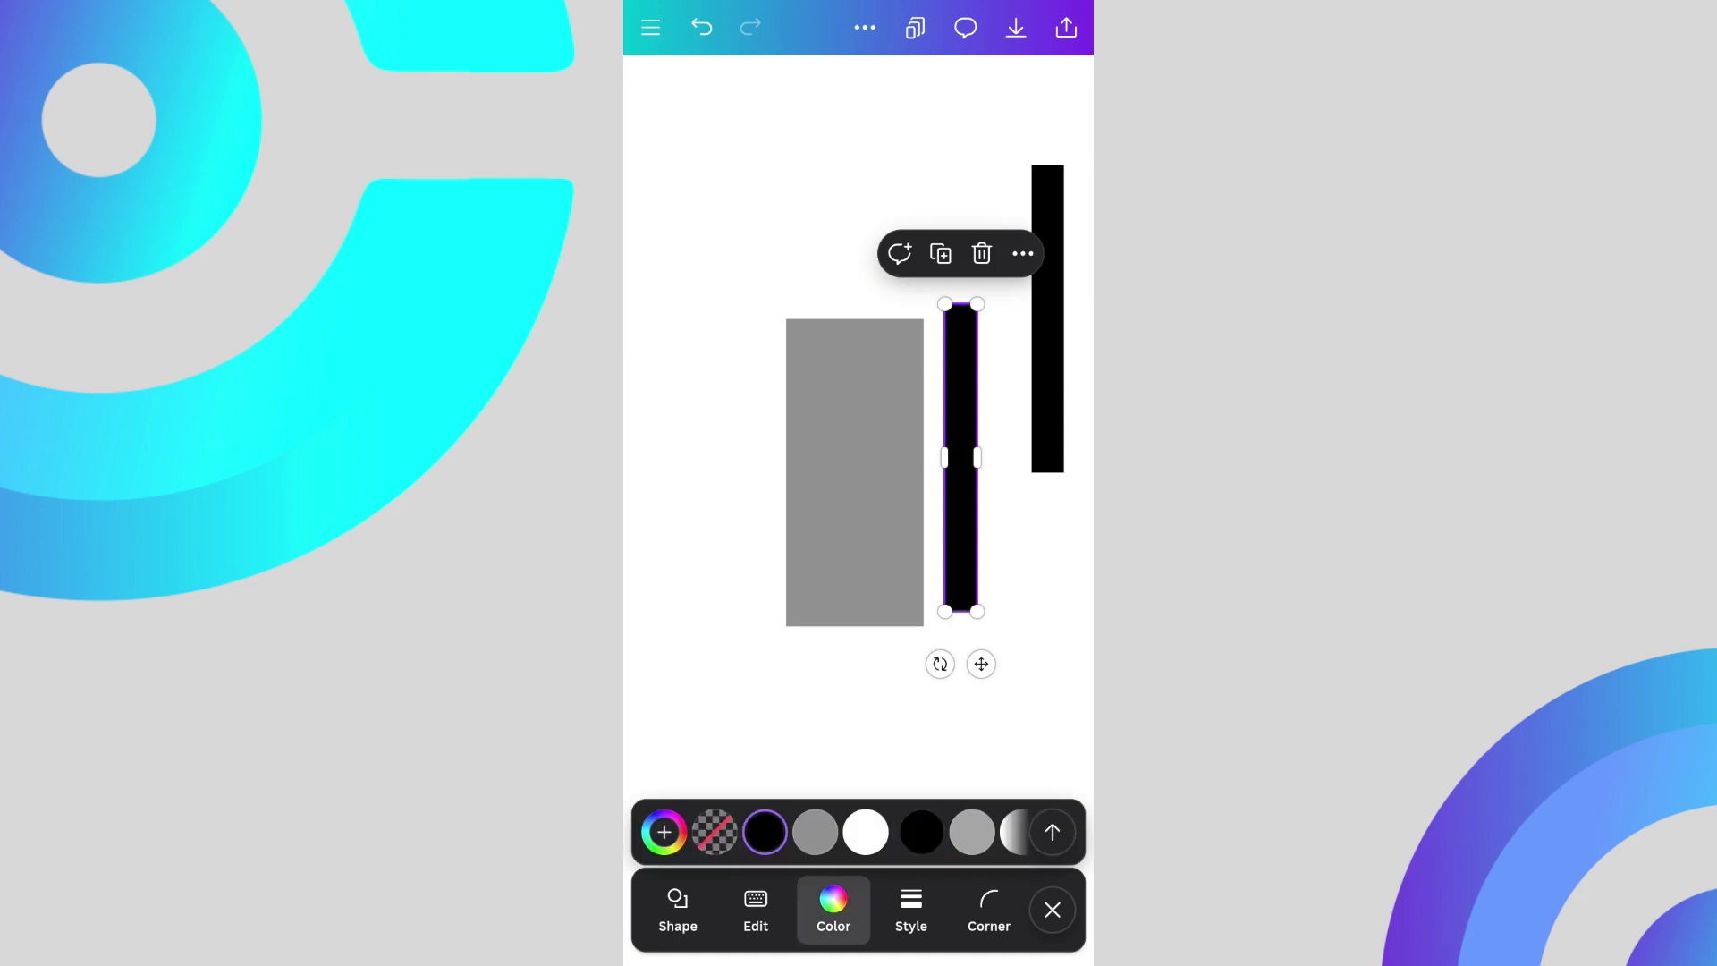
{"action": "left_click", "coordinate": [866, 831]}
{"action": "mouse_move", "coordinate": [960, 457]}
{"action": "left_mouse_down"}
{"action": "mouse_move", "coordinate": [899, 491]}
{"action": "mouse_move", "coordinate": [817, 491]}
{"action": "mouse_move", "coordinate": [882, 497]}
{"action": "left_mouse_up"}
{"action": "scroll", "coordinate": [834, 484], "scroll_direction": "up", "scroll_amount": 2}
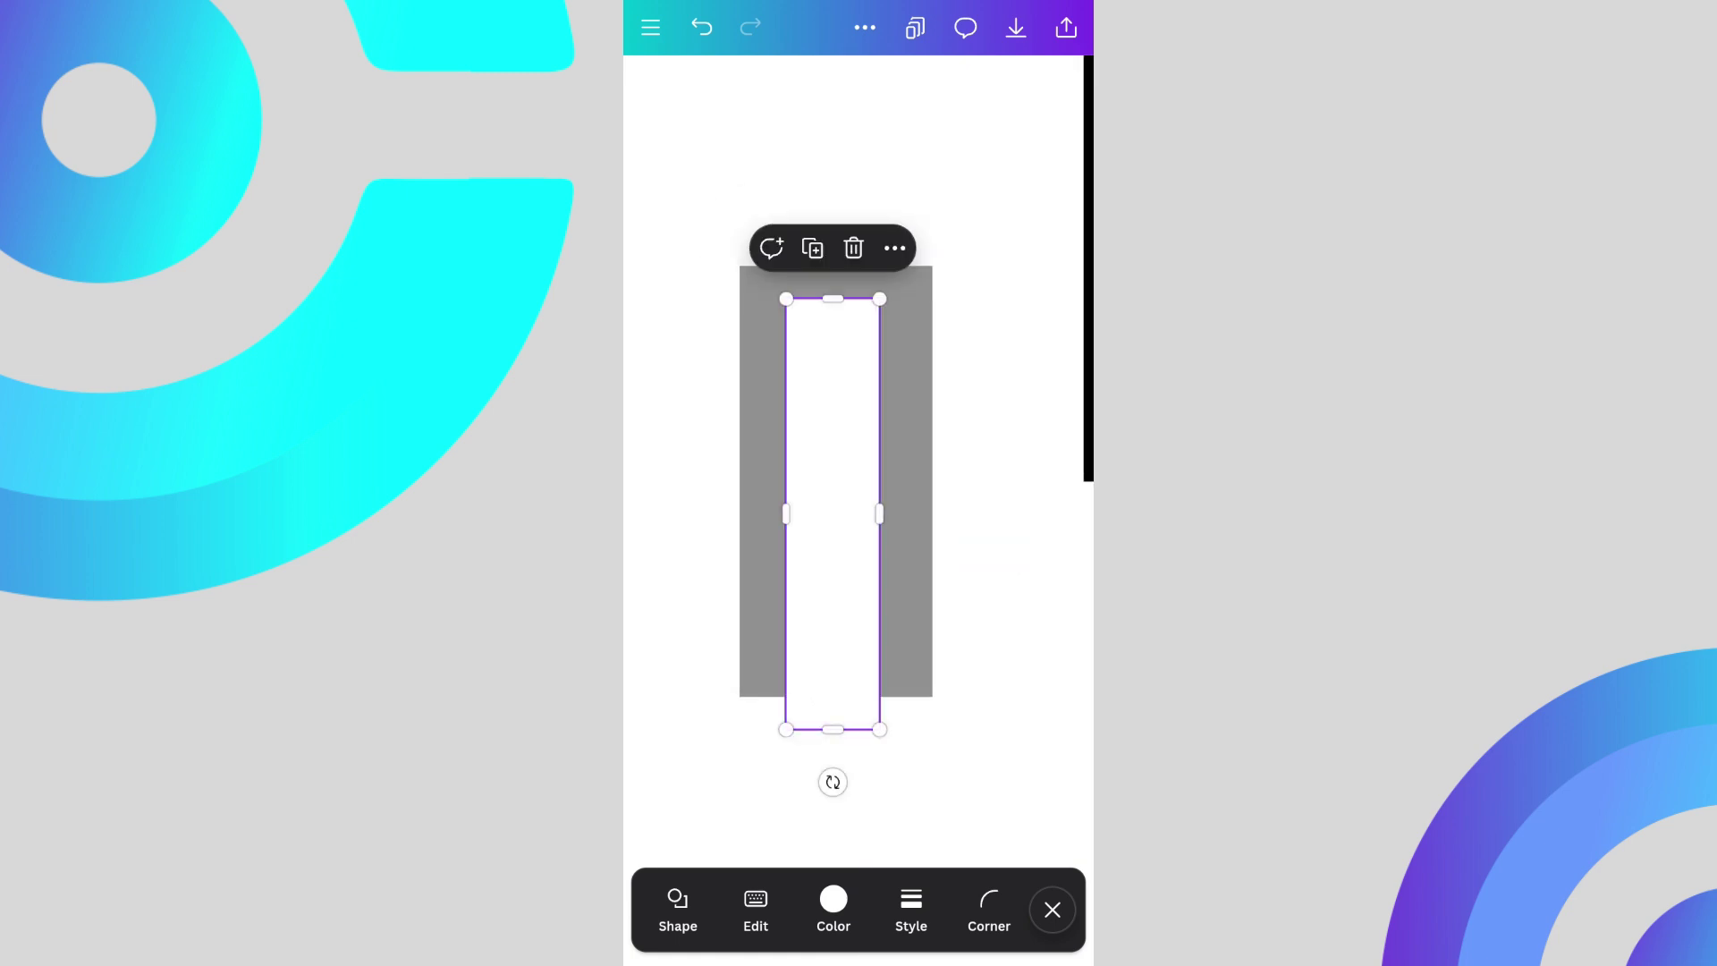
Step: Resize the white bar to fit inside the grey rectangle, forming a frame
{"action": "left_click_drag", "start_coordinate": [832, 720], "coordinate": [832, 658]}
{"action": "left_click_drag", "start_coordinate": [832, 300], "coordinate": [832, 307]}
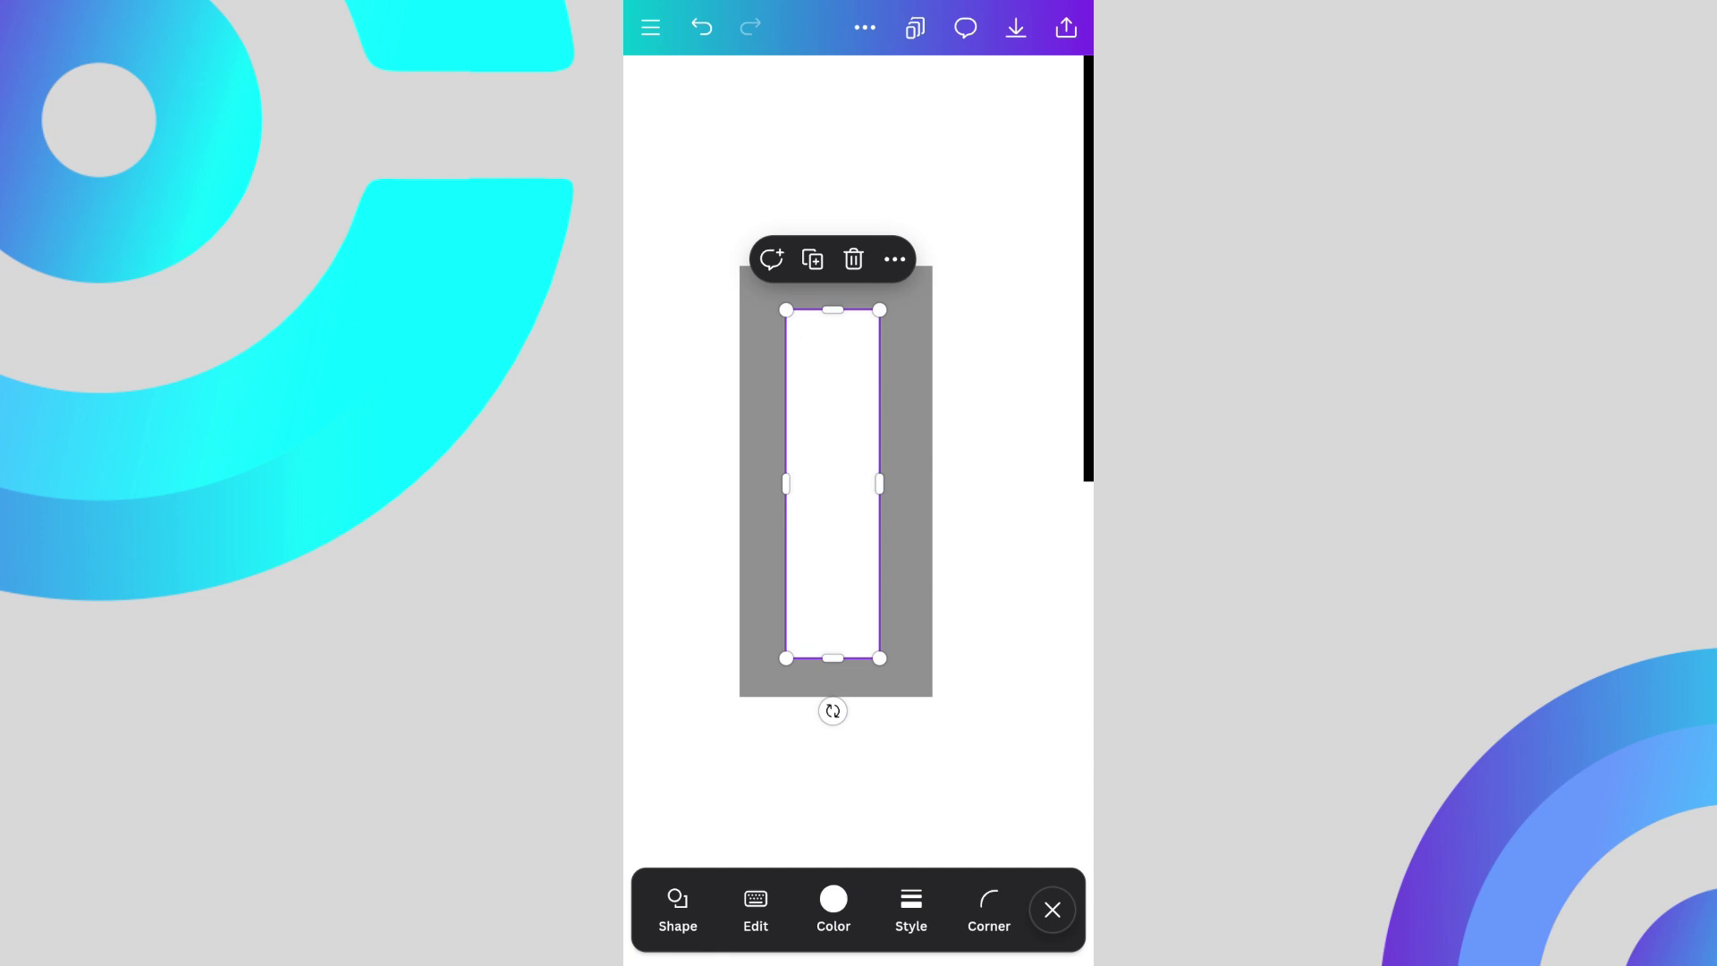
{"action": "left_click_drag", "start_coordinate": [880, 479], "coordinate": [890, 478]}
{"action": "left_click_drag", "start_coordinate": [786, 479], "coordinate": [784, 480]}
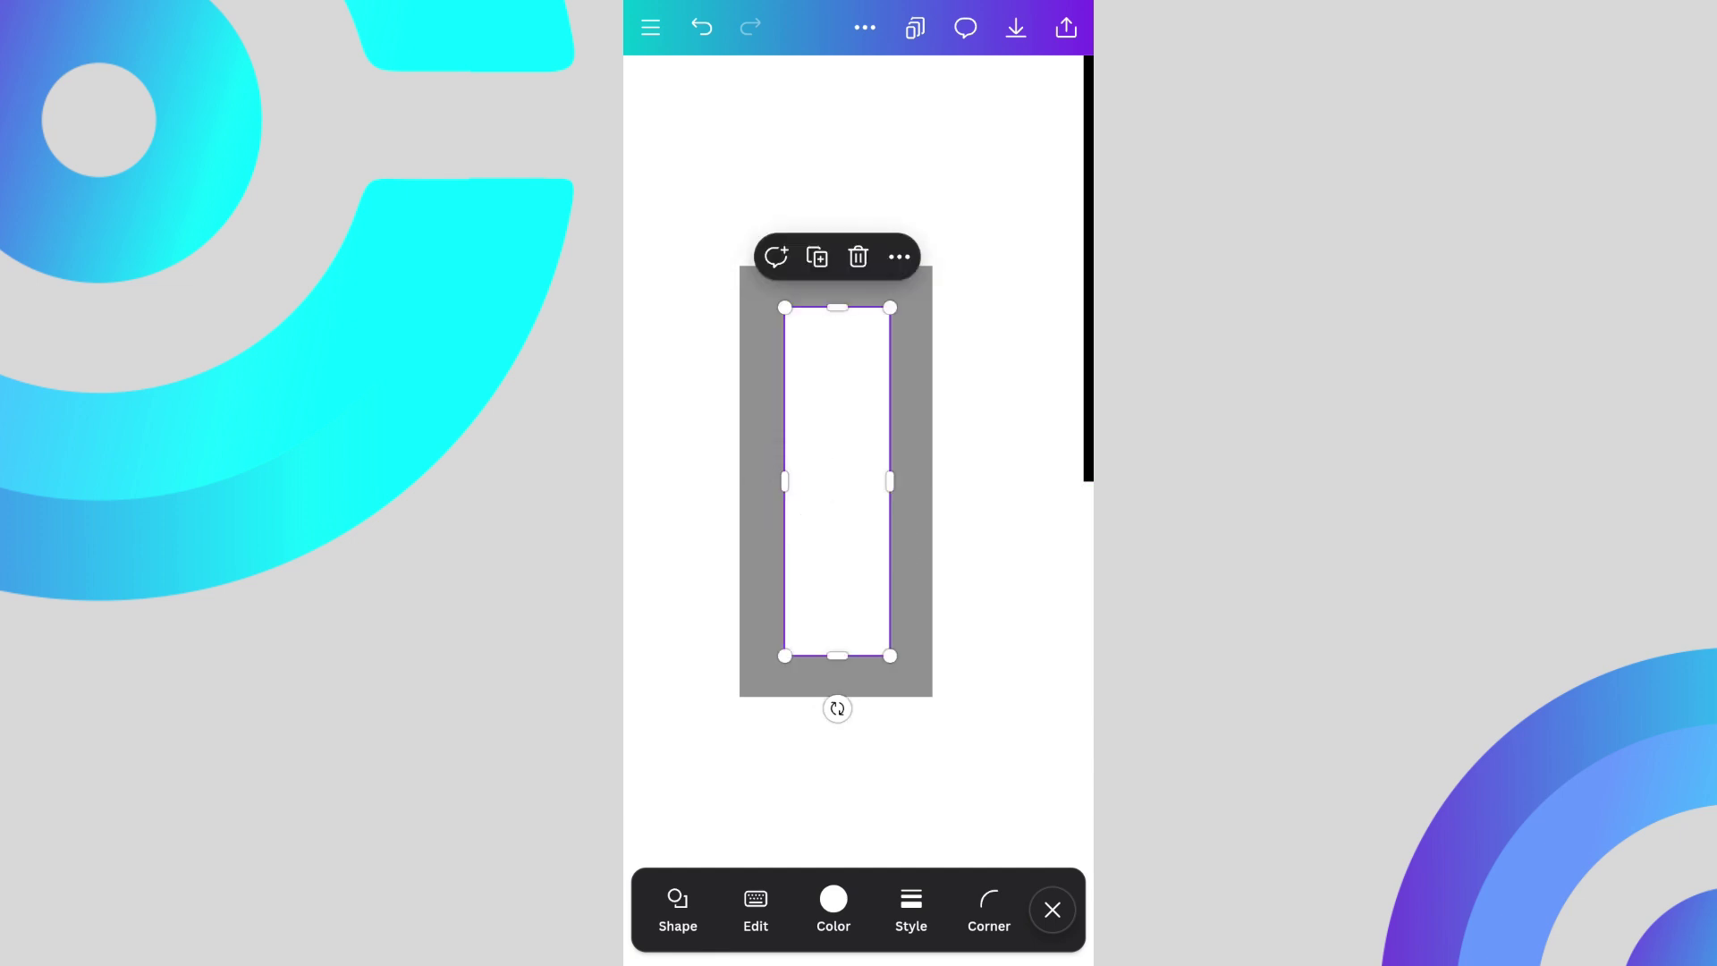
{"action": "left_click", "coordinate": [966, 778]}
{"action": "scroll", "coordinate": [839, 482], "scroll_direction": "down", "scroll_amount": 1}
Step: Move the black bar onto the frame's side and narrow the white inner rectangle slightly
{"action": "left_click", "coordinate": [1066, 315]}
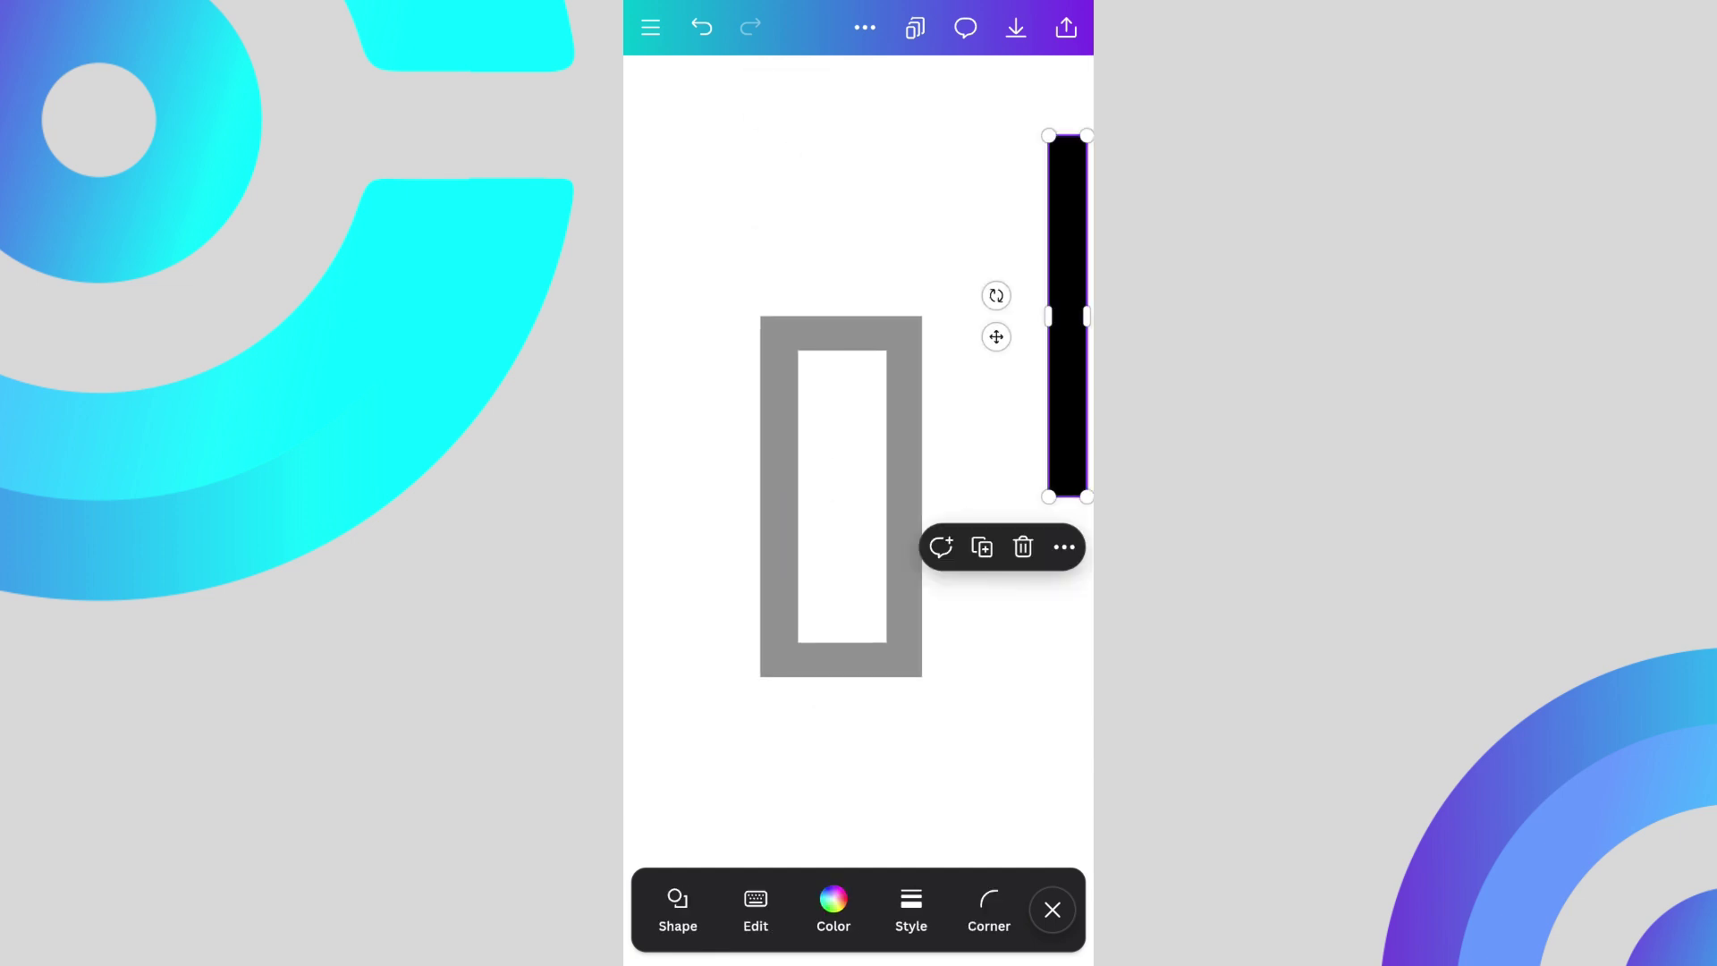
{"action": "mouse_move", "coordinate": [1066, 314]}
{"action": "left_mouse_down"}
{"action": "mouse_move", "coordinate": [988, 379]}
{"action": "mouse_move", "coordinate": [902, 510]}
{"action": "left_mouse_up"}
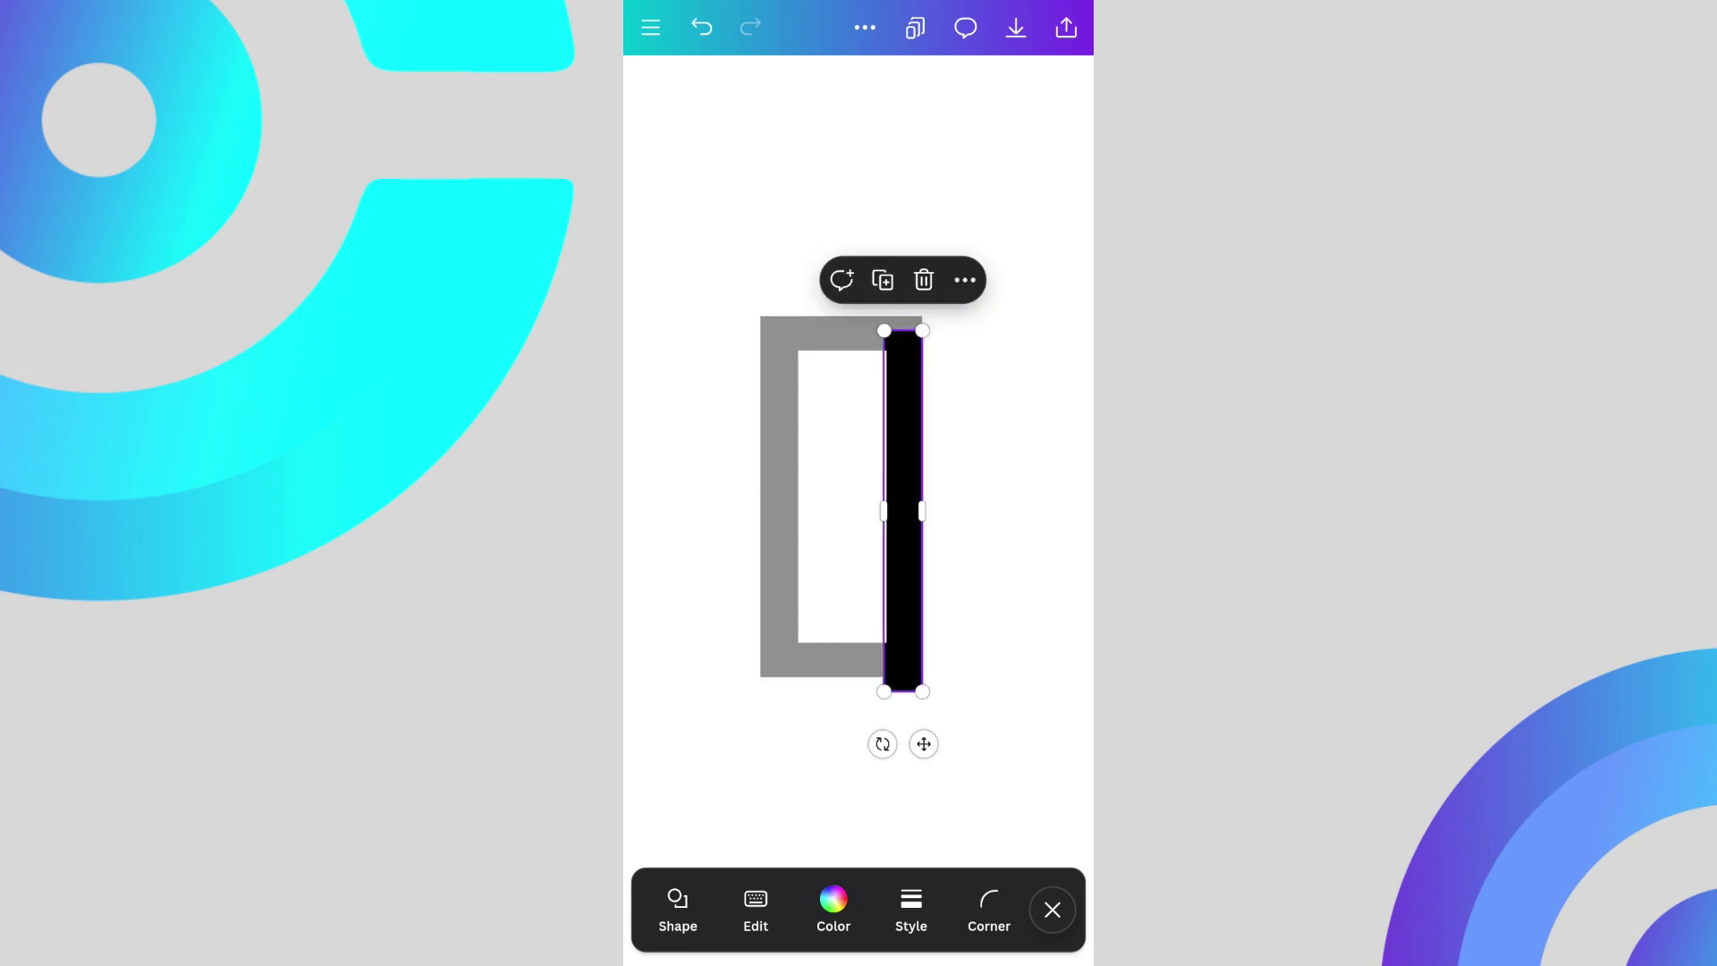
{"action": "left_click", "coordinate": [840, 497]}
{"action": "left_click", "coordinate": [886, 497]}
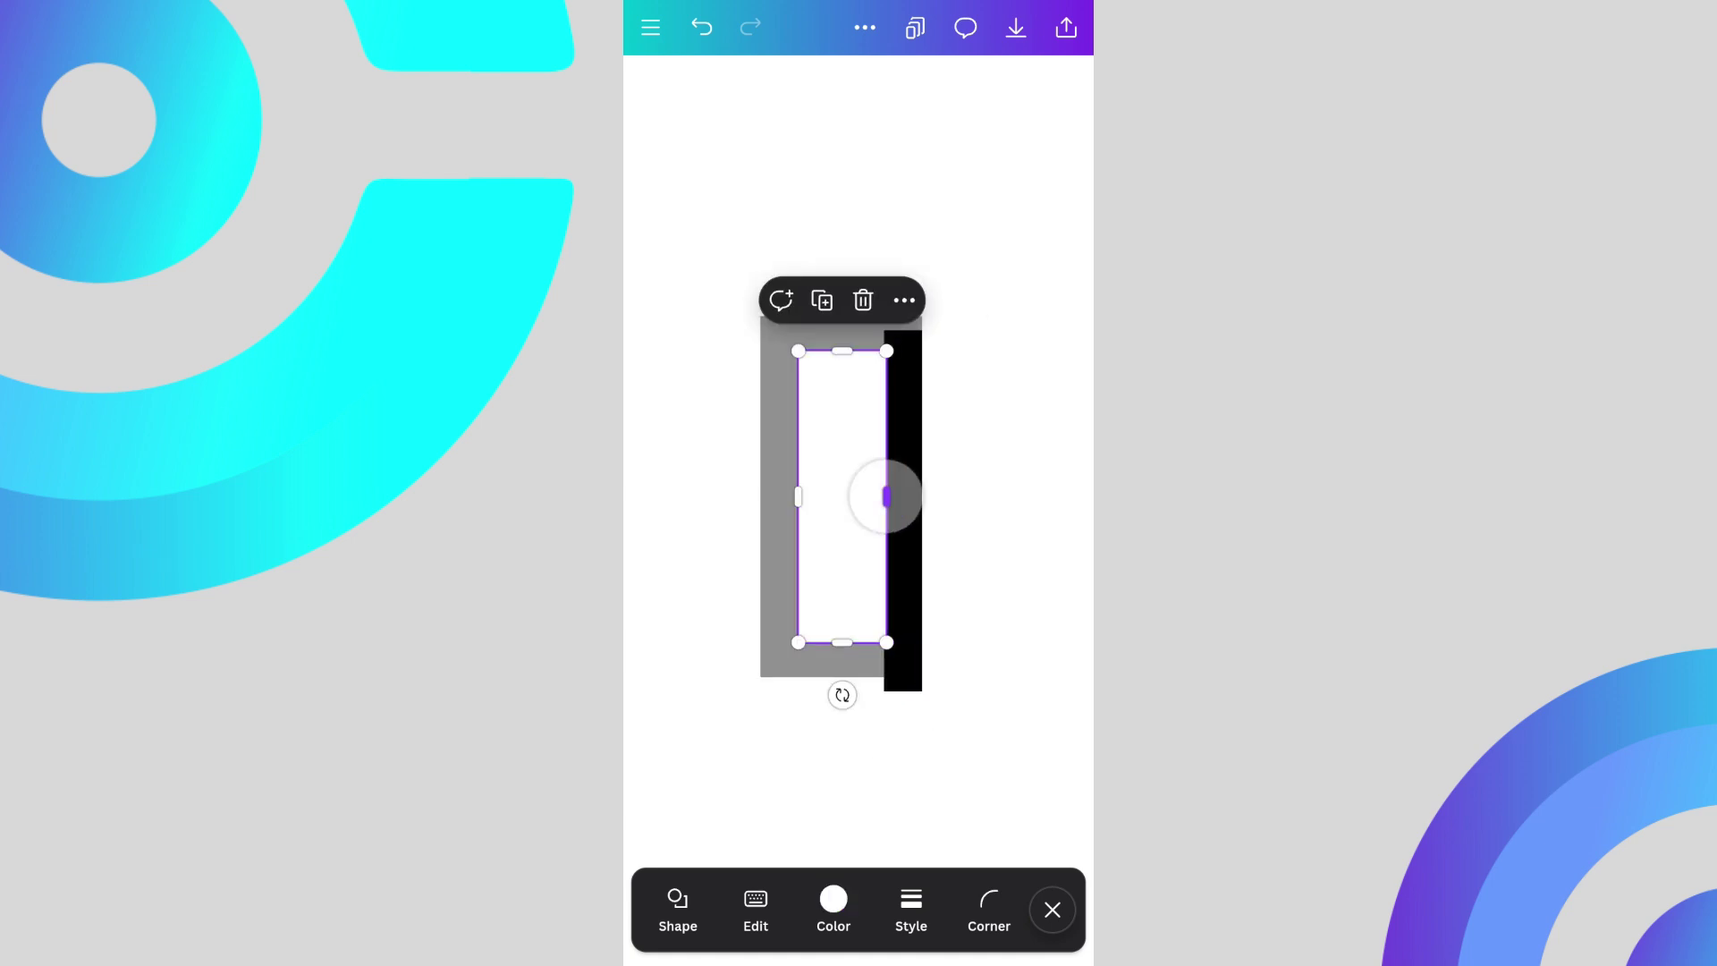
{"action": "left_click_drag", "start_coordinate": [886, 496], "coordinate": [778, 506]}
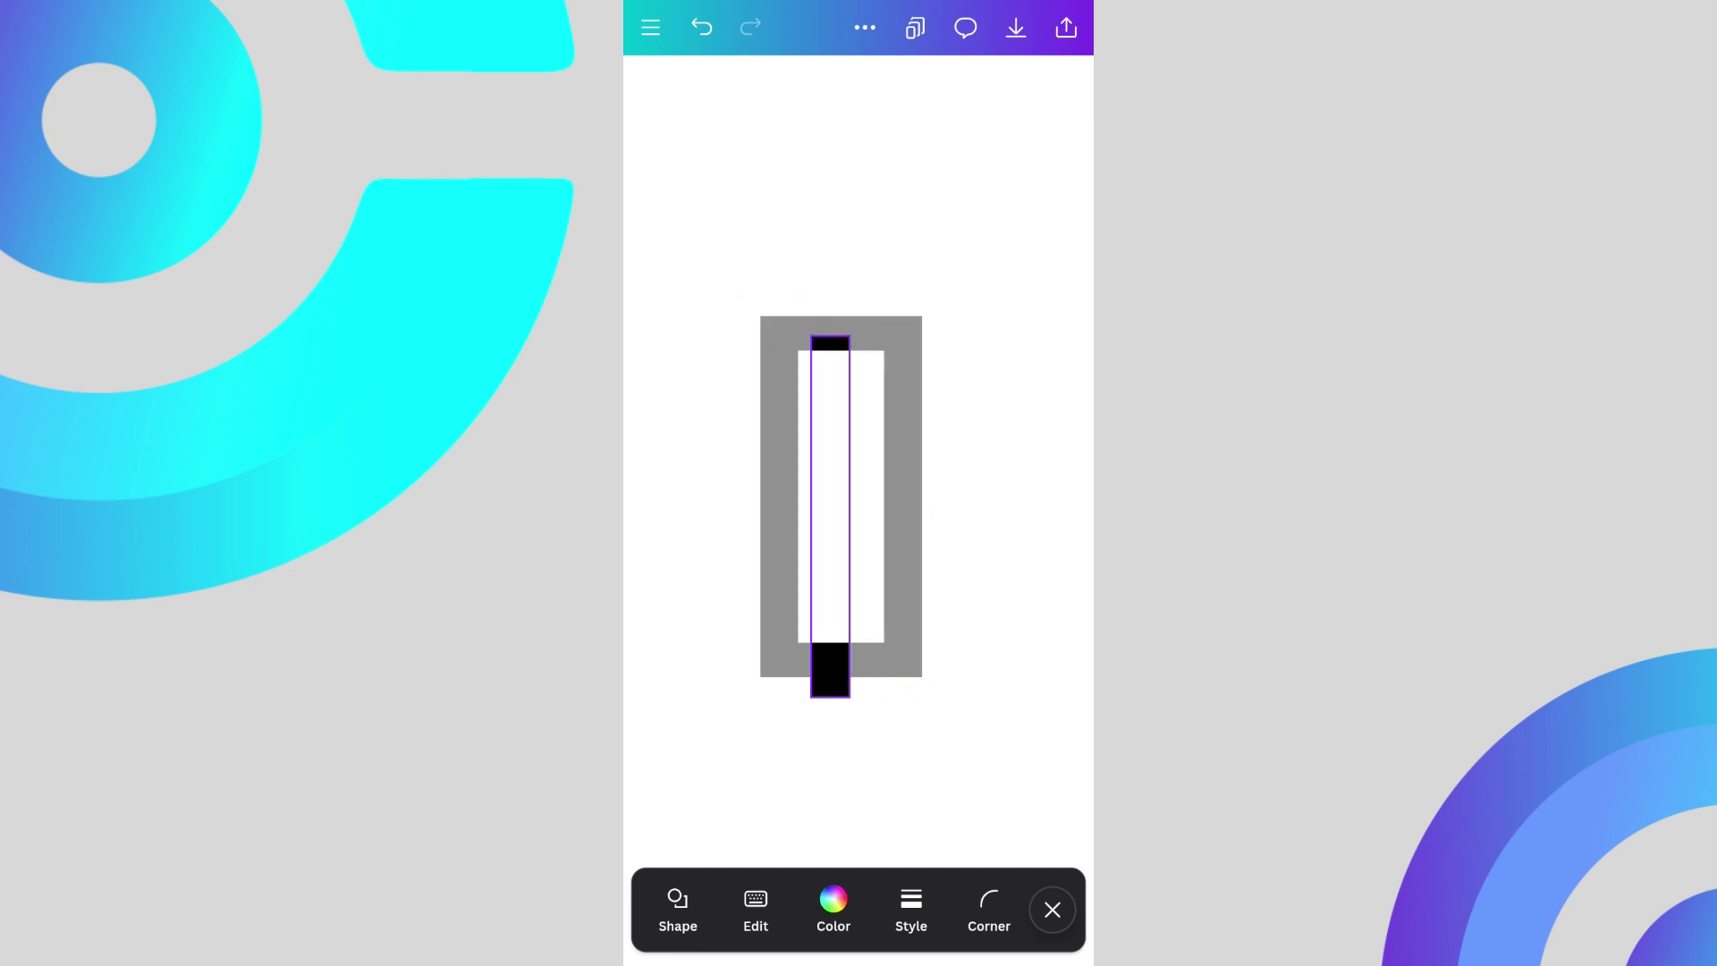
{"action": "left_click", "coordinate": [841, 497]}
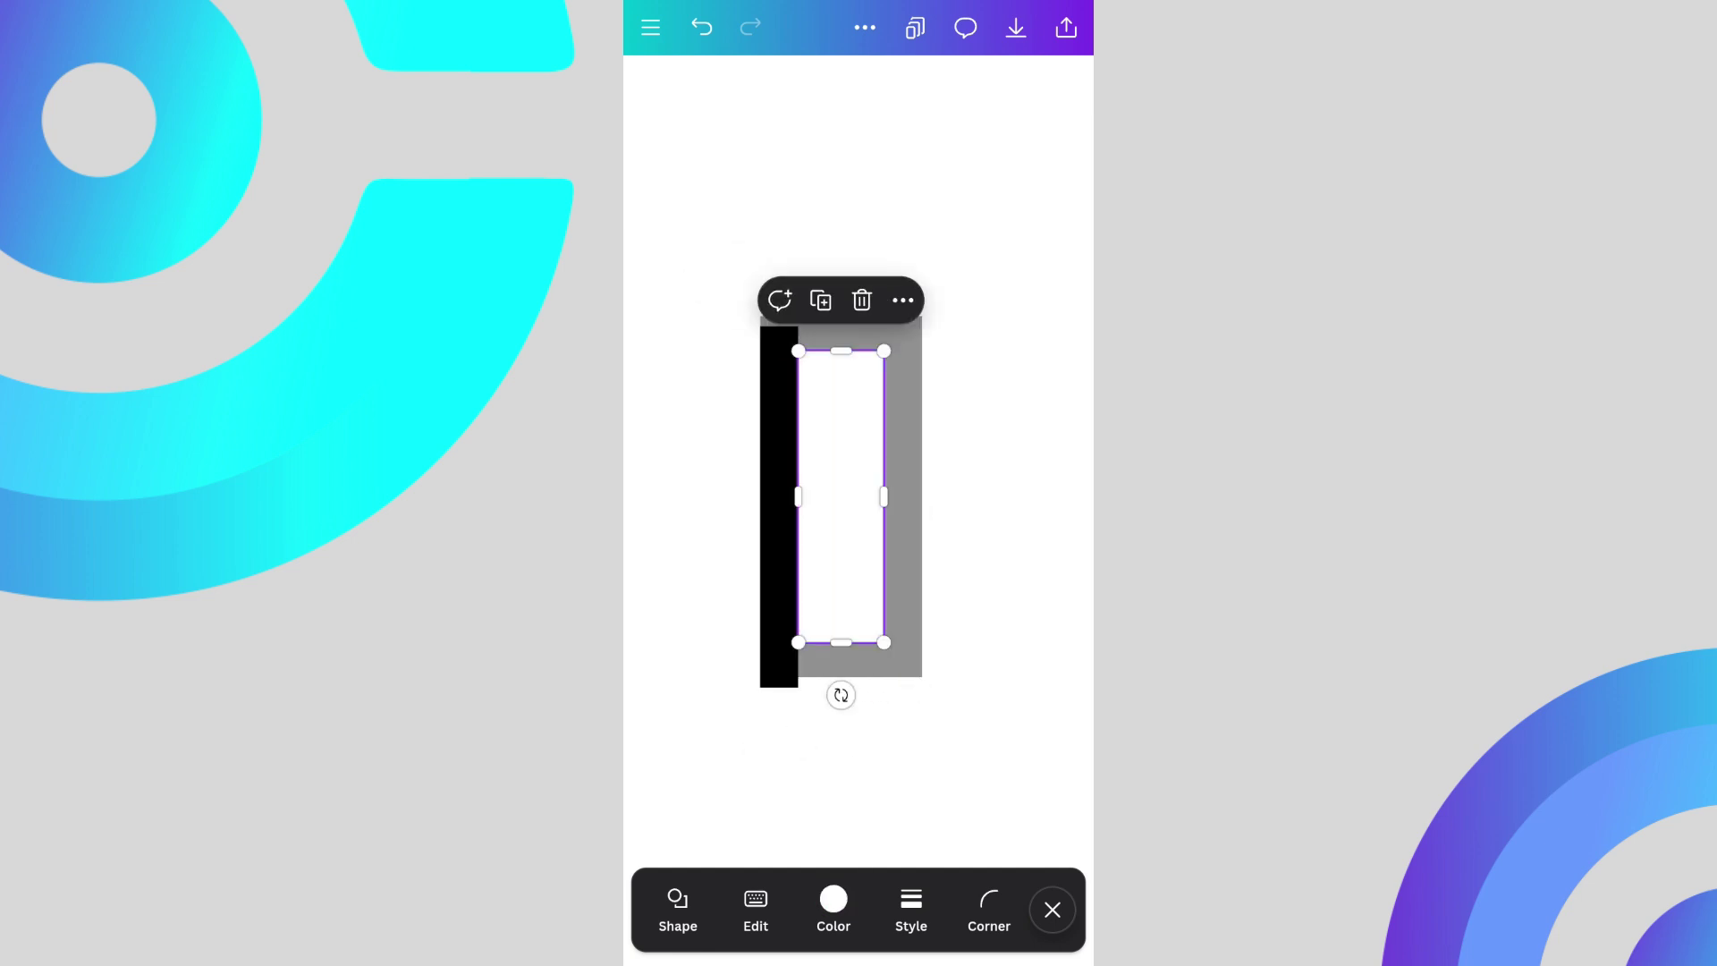
{"action": "left_click", "coordinate": [778, 506]}
Step: Rotate the black bar horizontal, set it at the frame's bottom, and raise the white opening's bottom edge
{"action": "left_click_drag", "start_coordinate": [758, 740], "coordinate": [955, 556]}
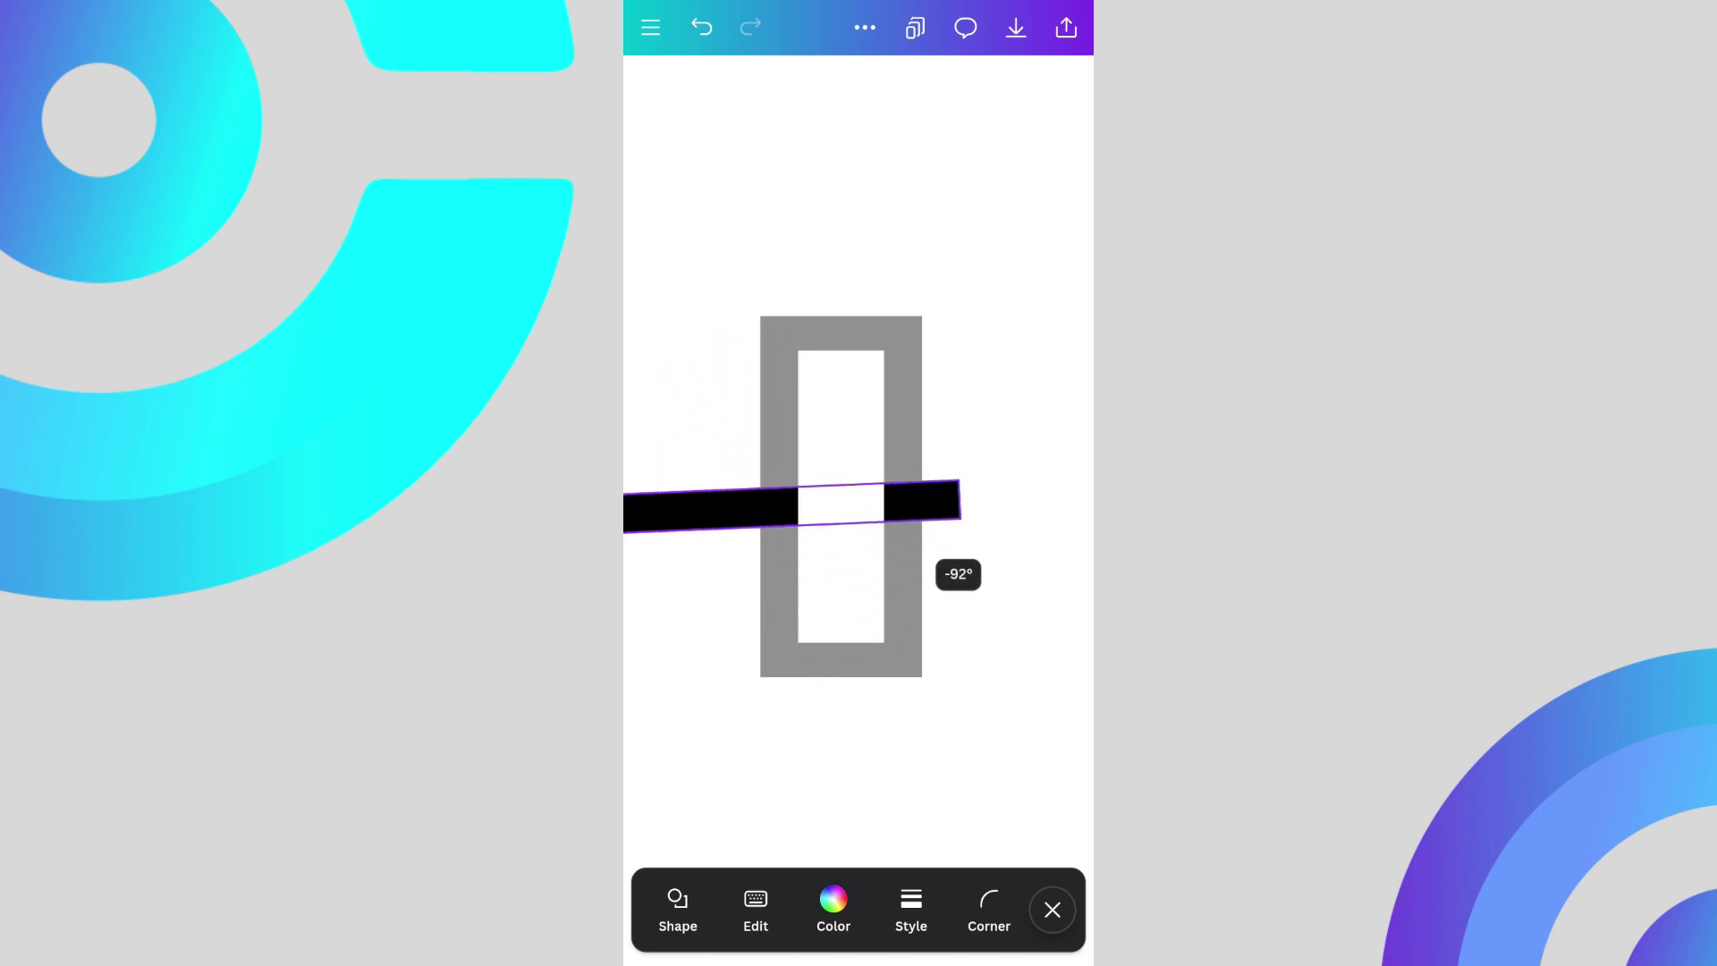
{"action": "left_click_drag", "start_coordinate": [955, 557], "coordinate": [958, 579]}
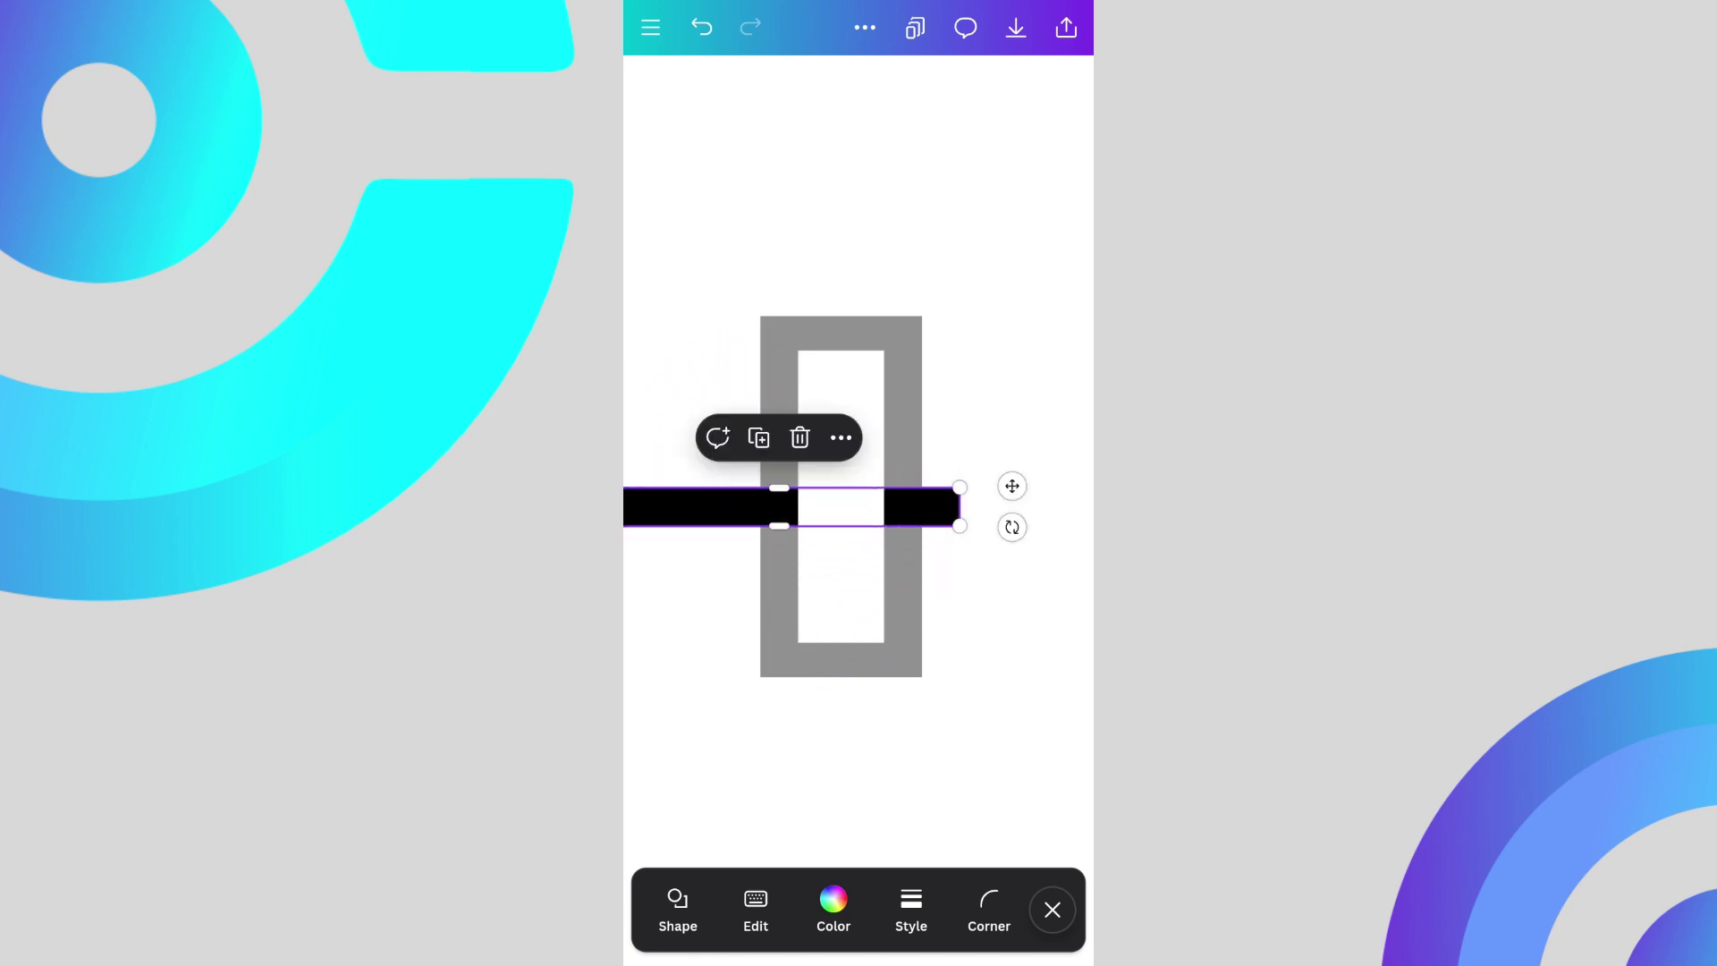
{"action": "left_click_drag", "start_coordinate": [711, 506], "coordinate": [711, 658]}
{"action": "left_click", "coordinate": [841, 496]}
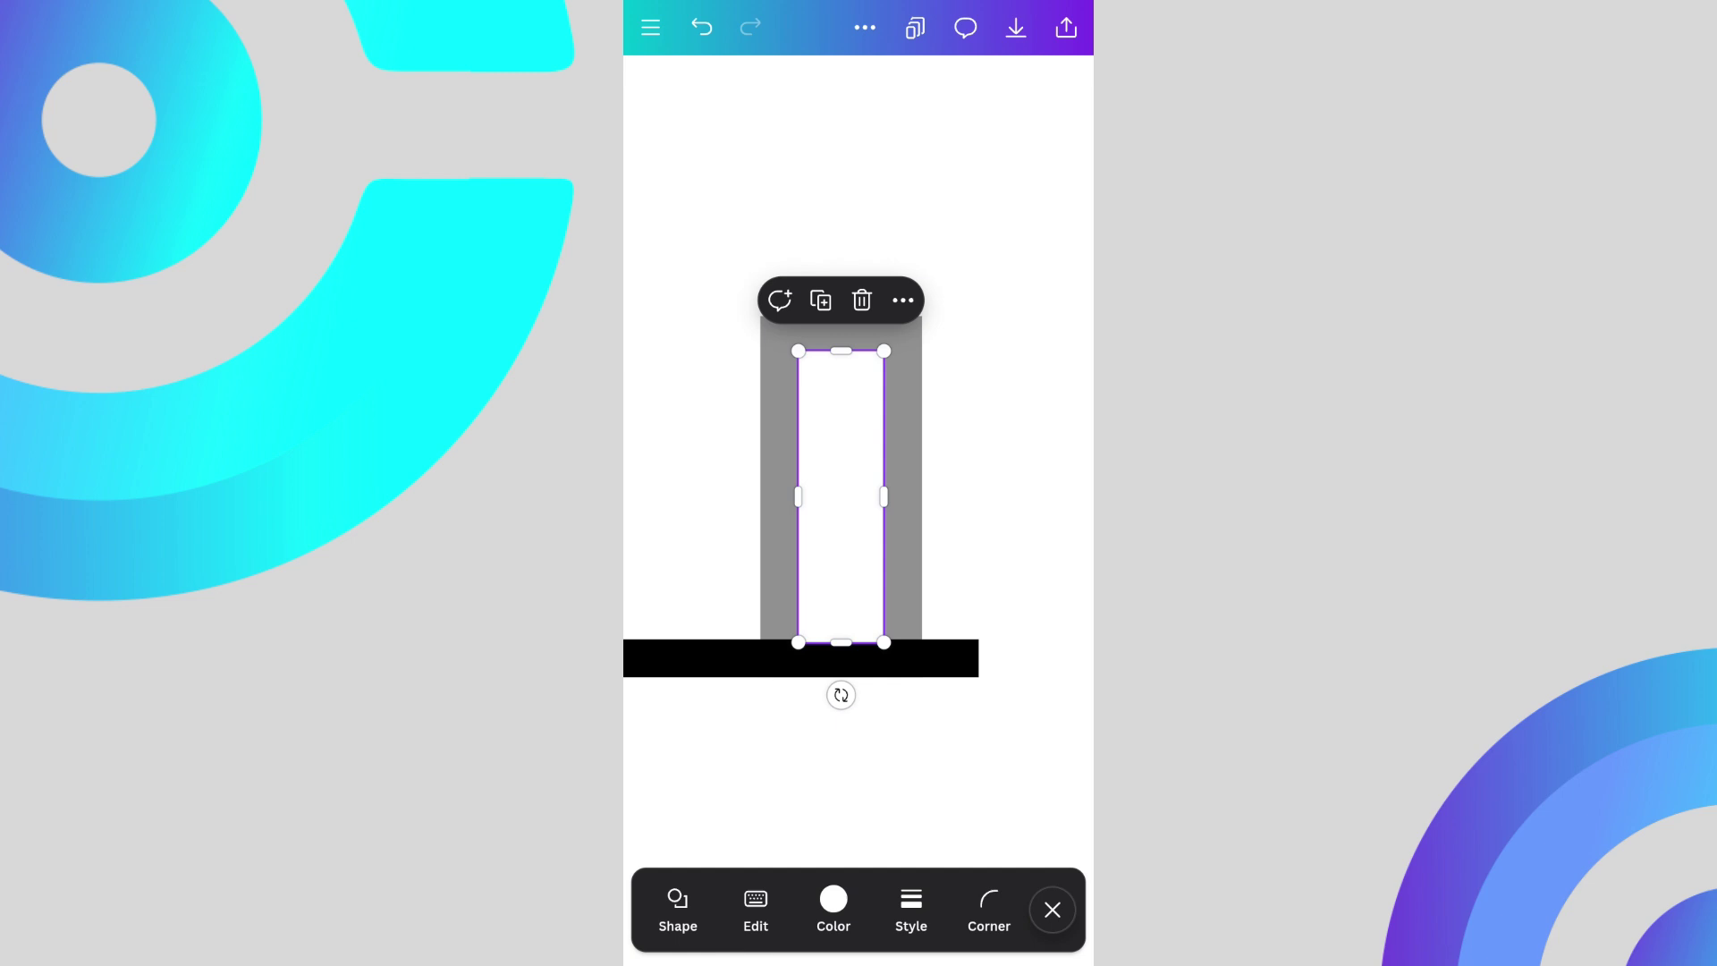
{"action": "left_click", "coordinate": [841, 642]}
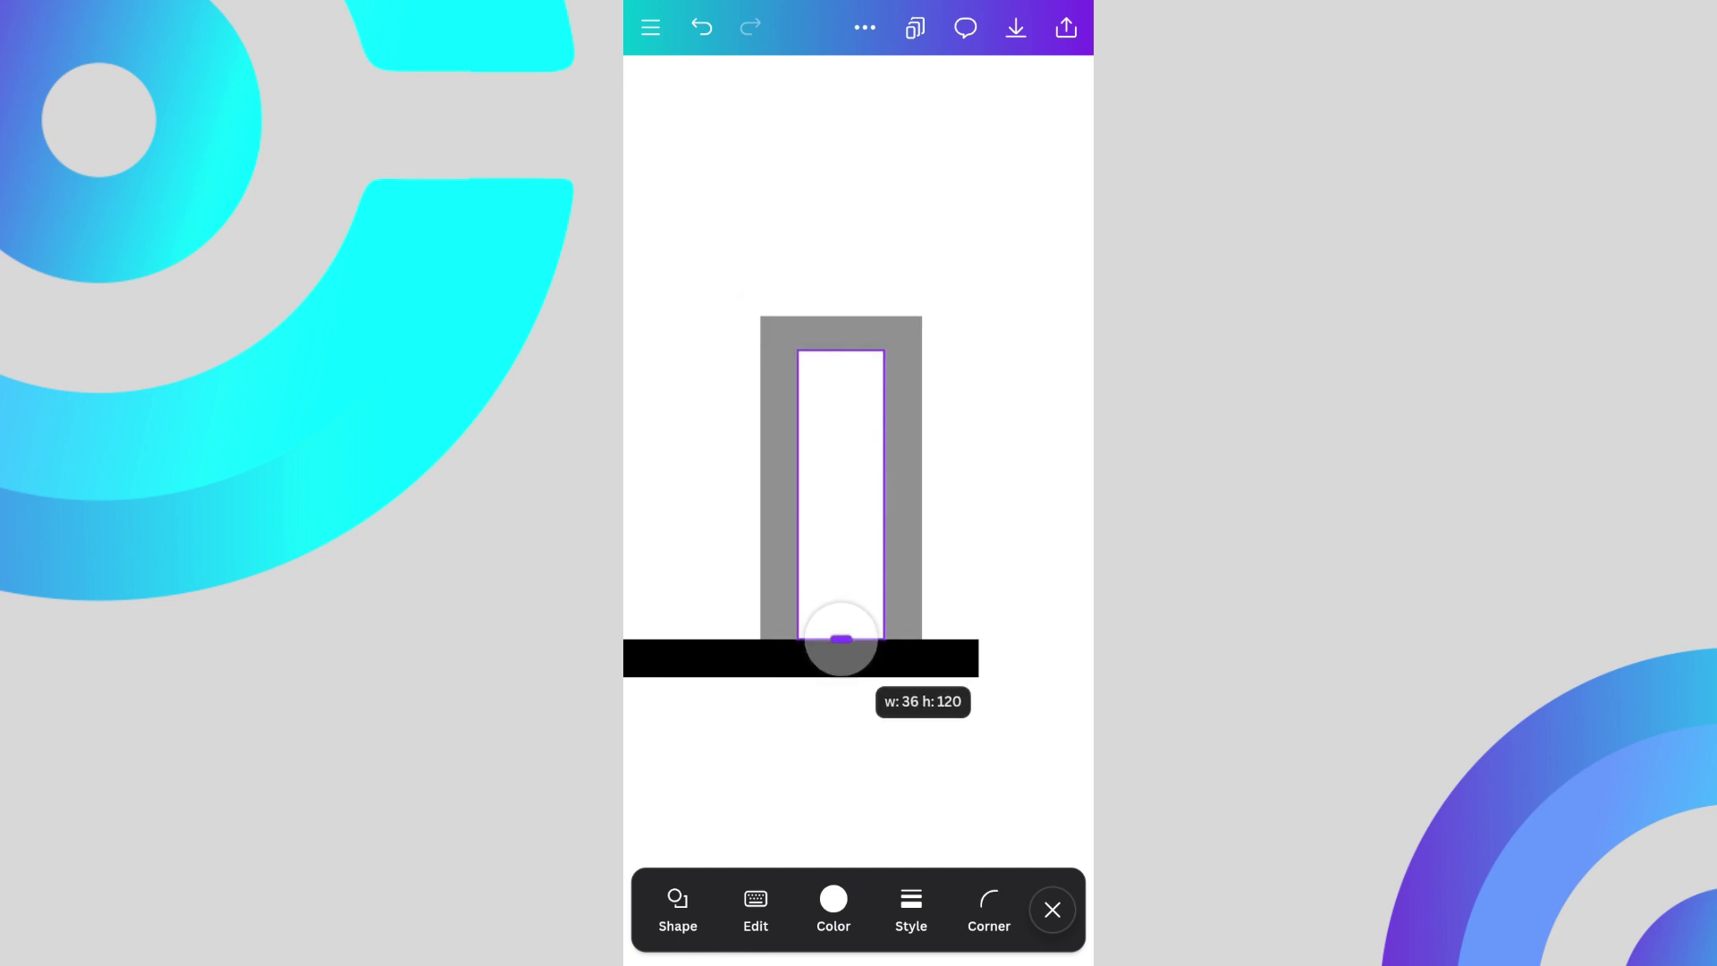
{"action": "left_click_drag", "start_coordinate": [842, 643], "coordinate": [842, 639]}
Step: Move the black bar above the frame and adjust the white opening's top edge
{"action": "left_click", "coordinate": [711, 657]}
{"action": "mouse_move", "coordinate": [710, 658]}
{"action": "left_mouse_down"}
{"action": "mouse_move", "coordinate": [711, 433]}
{"action": "mouse_move", "coordinate": [733, 334]}
{"action": "left_mouse_up"}
{"action": "left_click", "coordinate": [841, 496]}
{"action": "left_click_drag", "start_coordinate": [841, 351], "coordinate": [841, 350]}
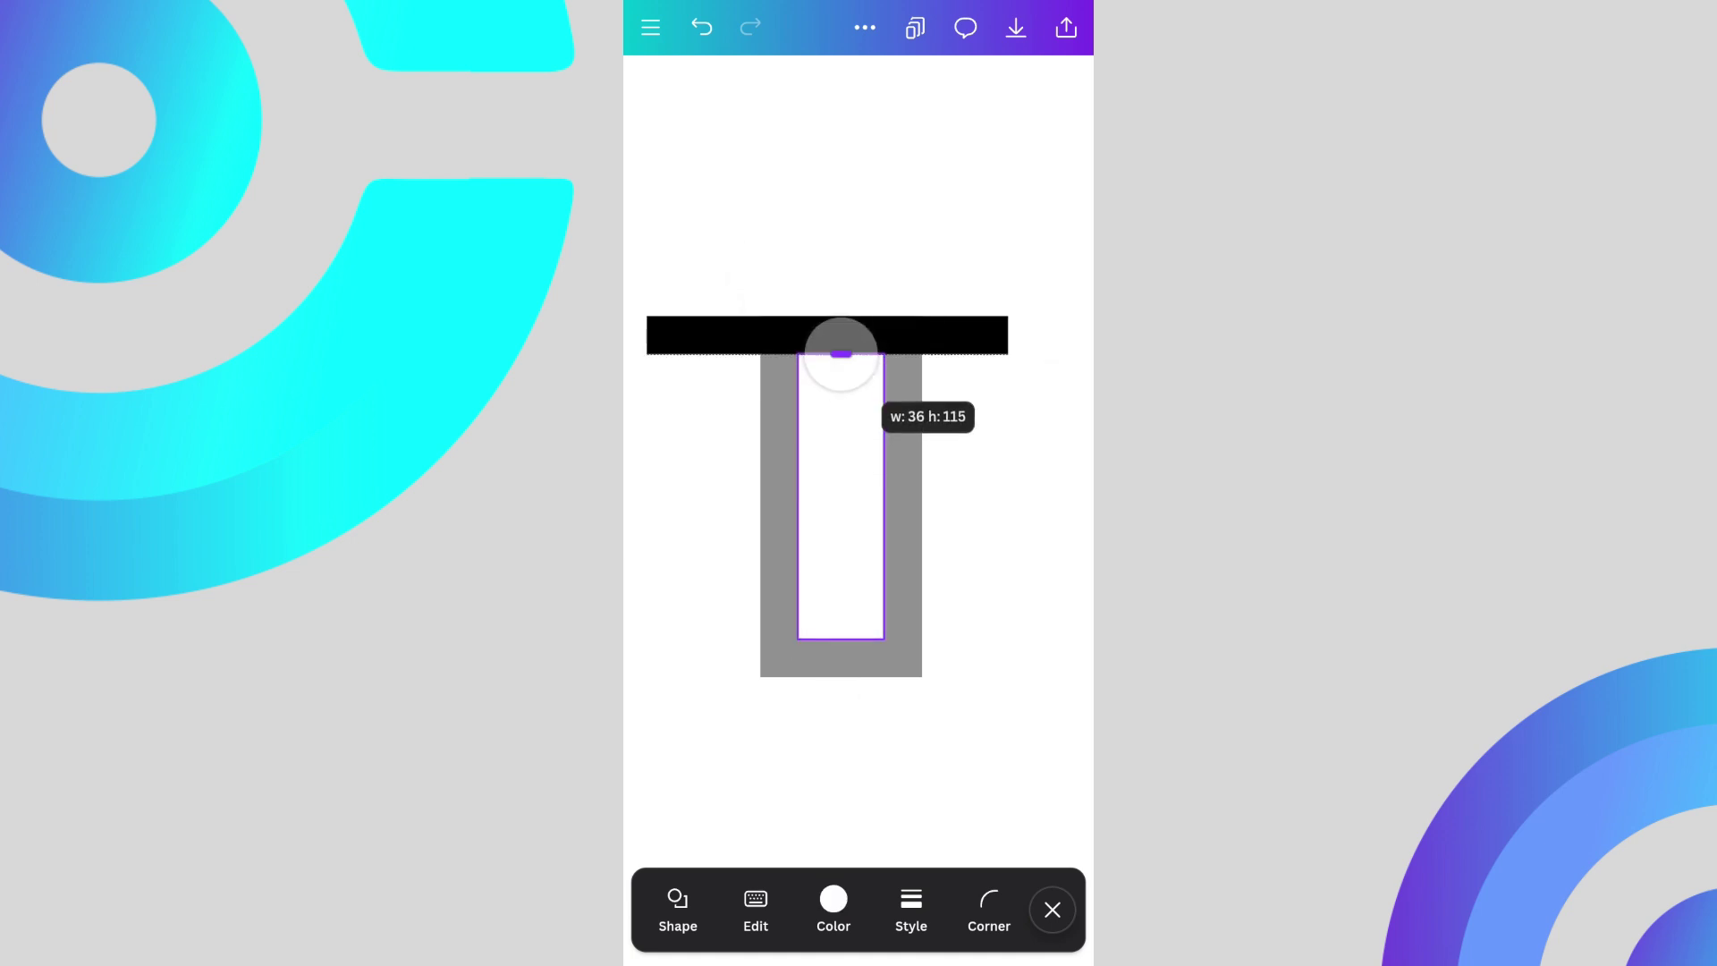
{"action": "left_click", "coordinate": [826, 333]}
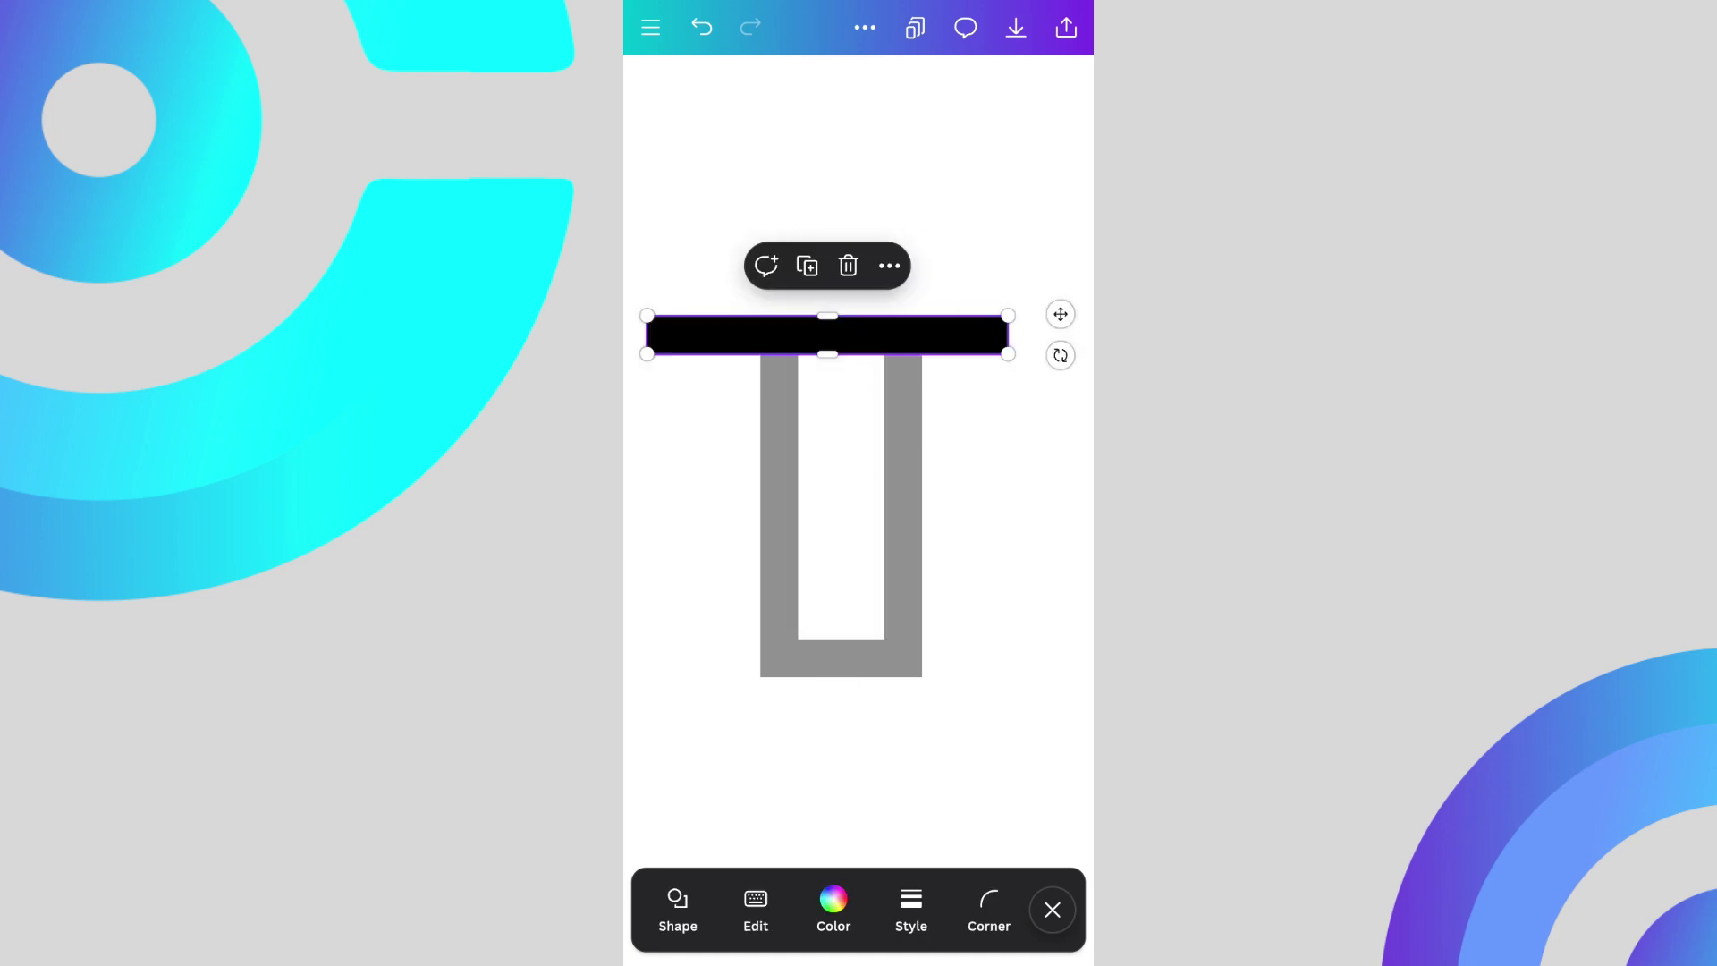
{"action": "left_click_drag", "start_coordinate": [826, 335], "coordinate": [829, 175]}
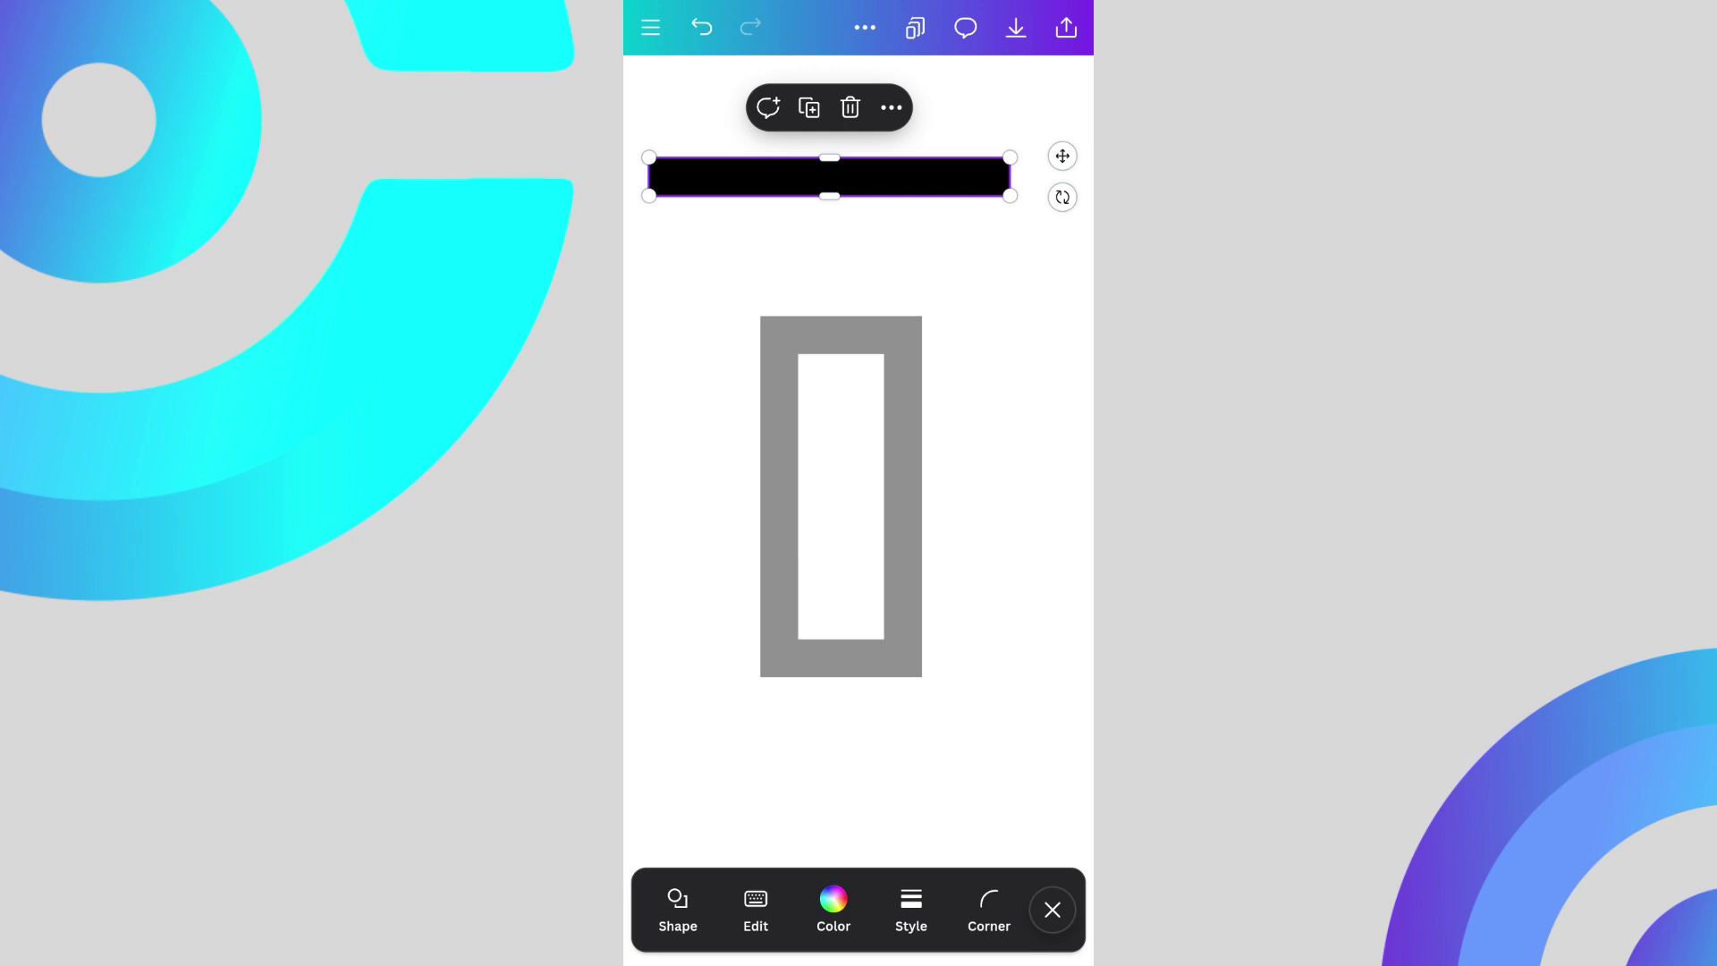
Step: Reshape the white rectangle by shortening its bottom and lowering its top edge
{"action": "left_click", "coordinate": [842, 497]}
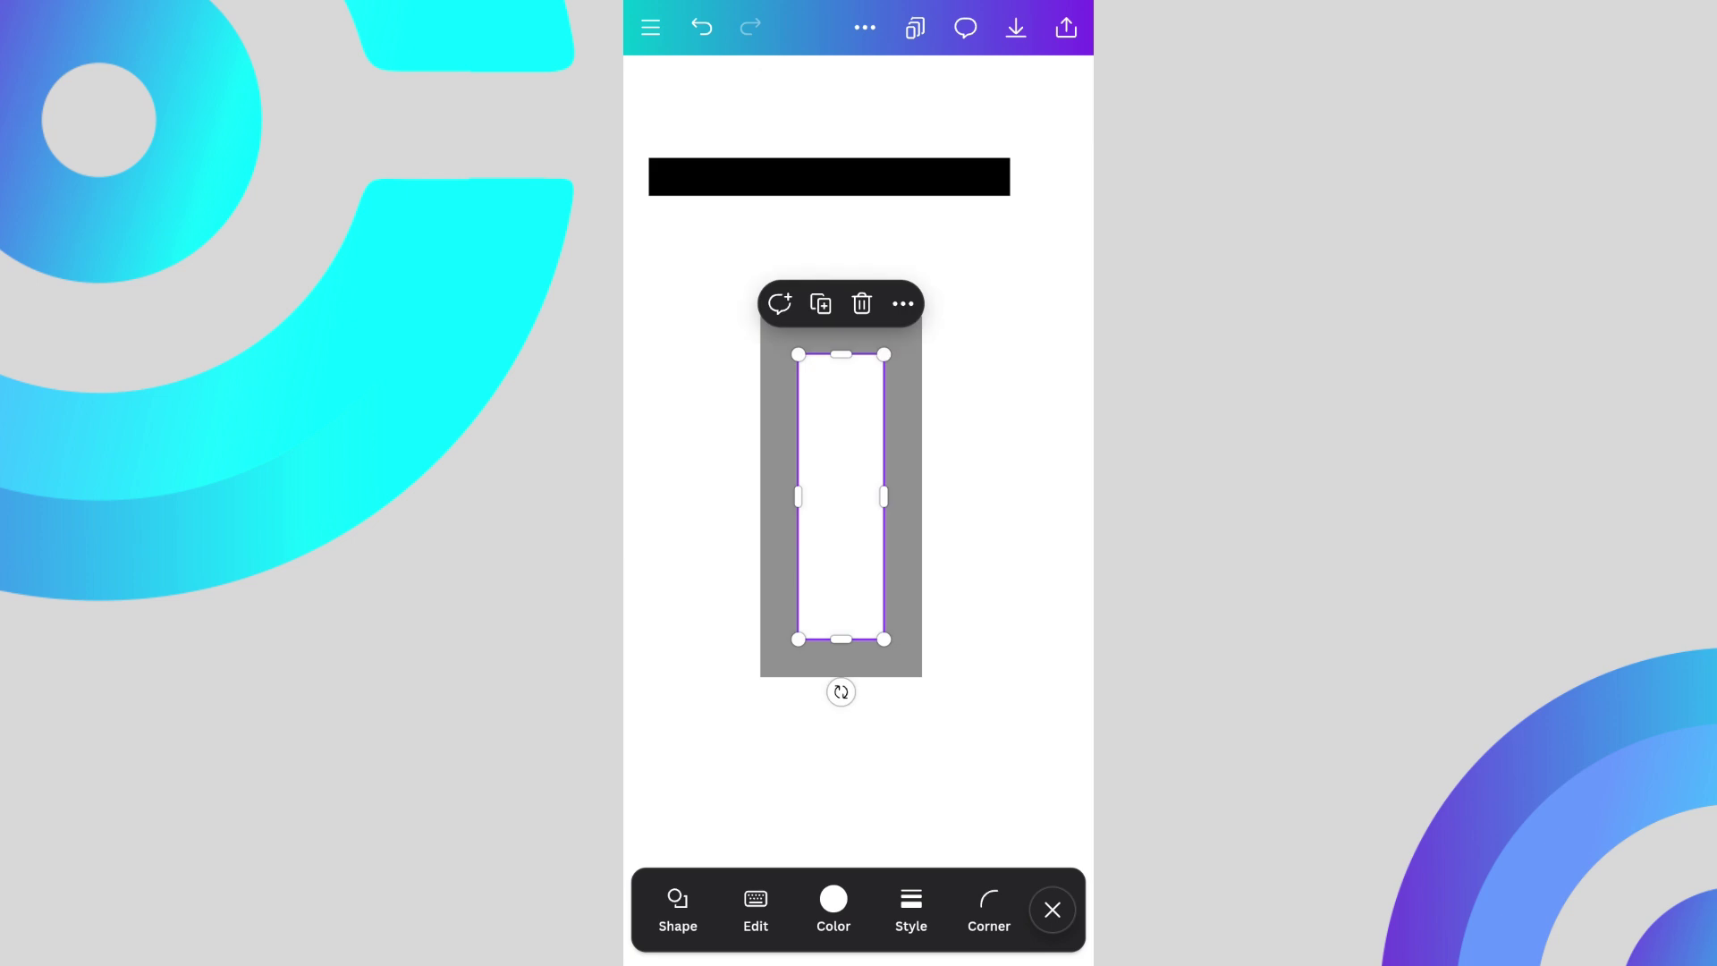
{"action": "mouse_move", "coordinate": [841, 496]}
{"action": "left_mouse_down"}
{"action": "mouse_move", "coordinate": [878, 534]}
{"action": "mouse_move", "coordinate": [840, 496]}
{"action": "left_mouse_up"}
{"action": "mouse_move", "coordinate": [841, 639]}
{"action": "left_mouse_down"}
{"action": "mouse_move", "coordinate": [842, 468]}
{"action": "mouse_move", "coordinate": [842, 496]}
{"action": "left_mouse_up"}
{"action": "left_click_drag", "start_coordinate": [842, 354], "coordinate": [841, 496]}
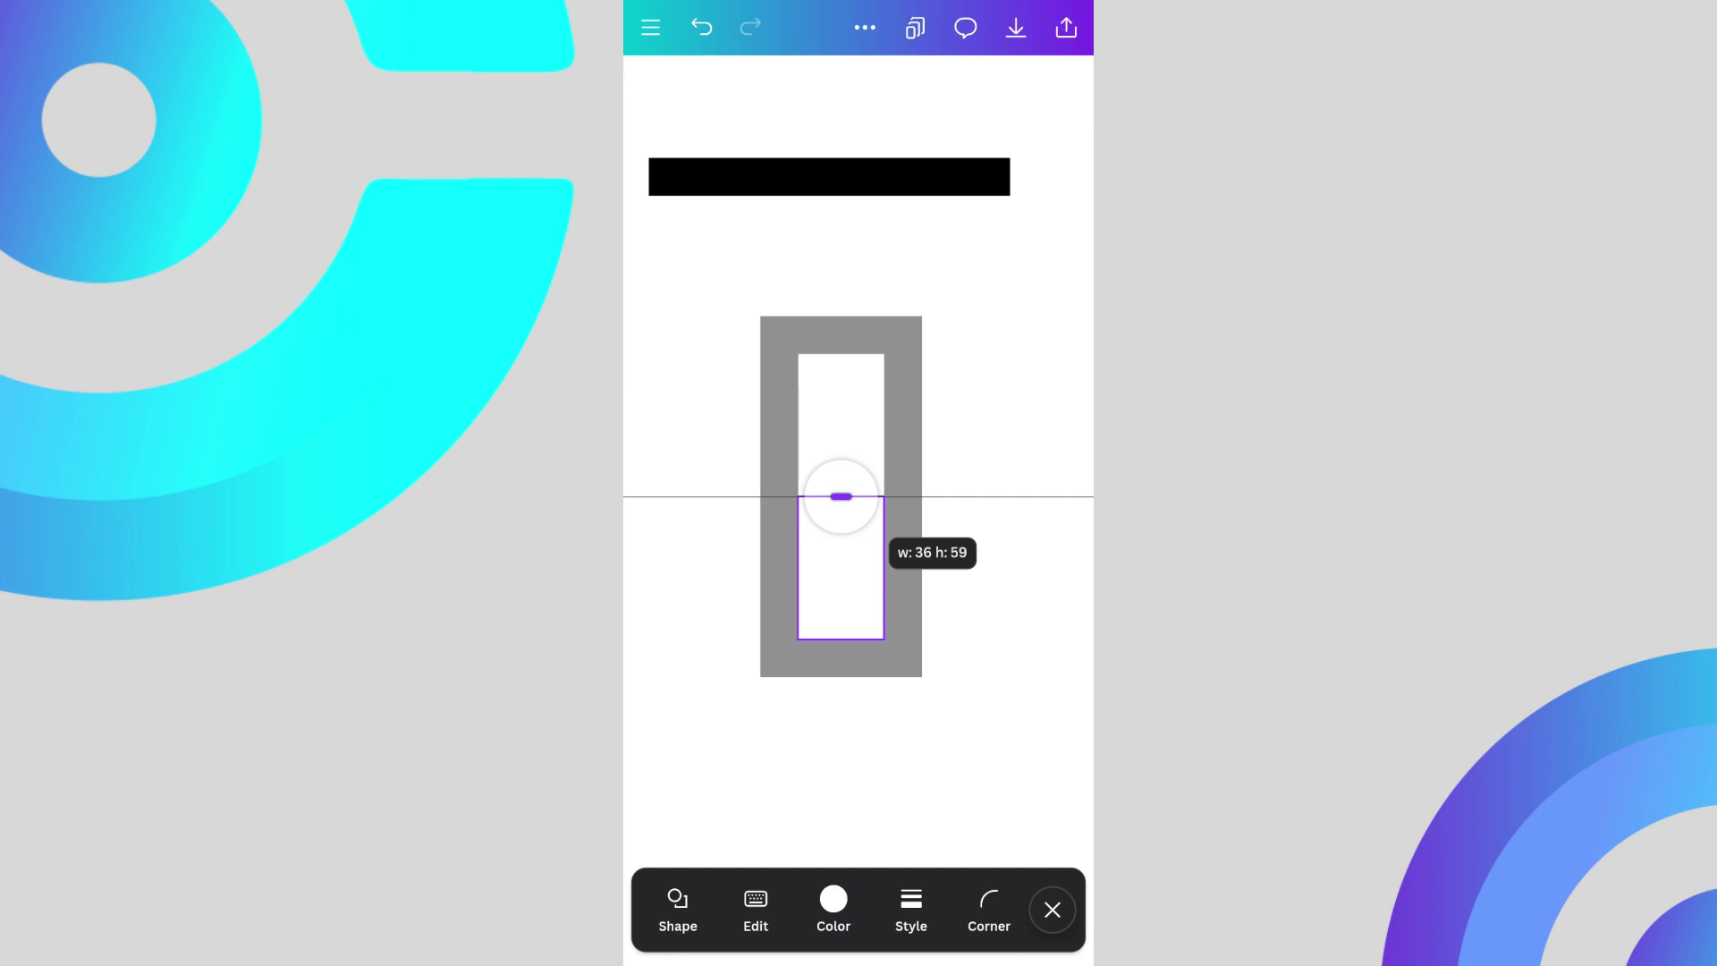
Step: Position the white rectangle inside the frame, with the black bar moved back above it
{"action": "left_click", "coordinate": [829, 176]}
{"action": "mouse_move", "coordinate": [830, 176]}
{"action": "left_mouse_down"}
{"action": "mouse_move", "coordinate": [801, 415]}
{"action": "mouse_move", "coordinate": [841, 516]}
{"action": "left_mouse_up"}
{"action": "left_click", "coordinate": [842, 577]}
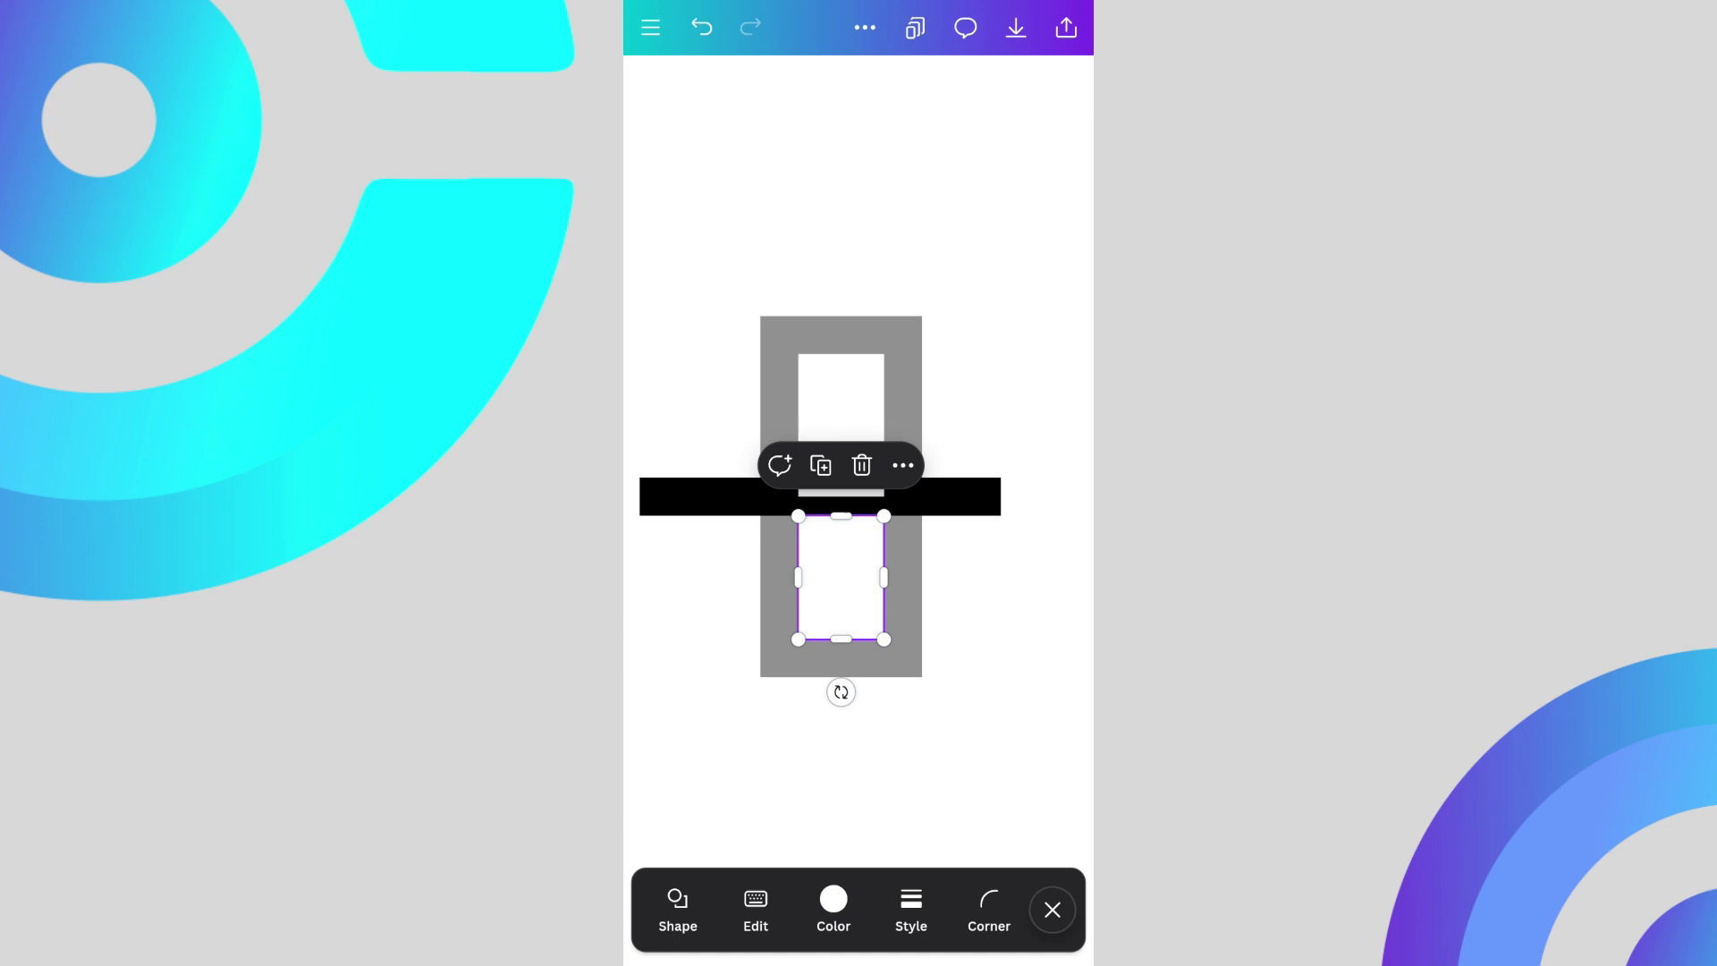
{"action": "left_click_drag", "start_coordinate": [841, 576], "coordinate": [840, 525]}
{"action": "left_click", "coordinate": [859, 792]}
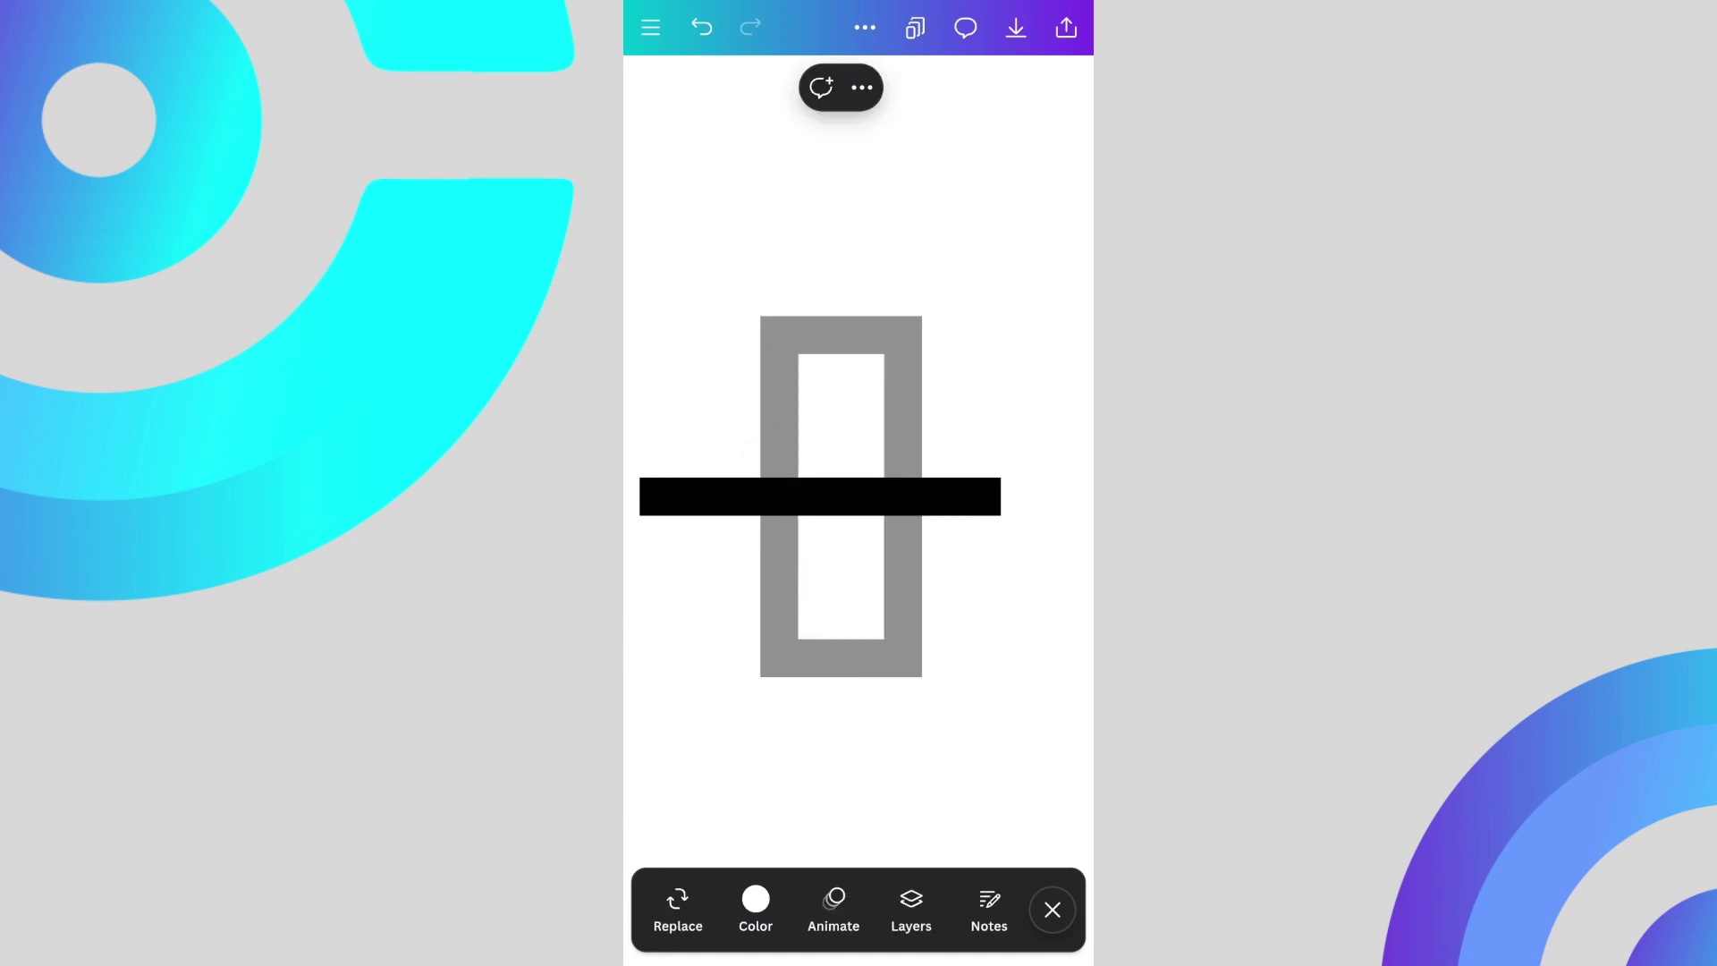
{"action": "left_click", "coordinate": [820, 497]}
{"action": "left_click_drag", "start_coordinate": [819, 496], "coordinate": [840, 200]}
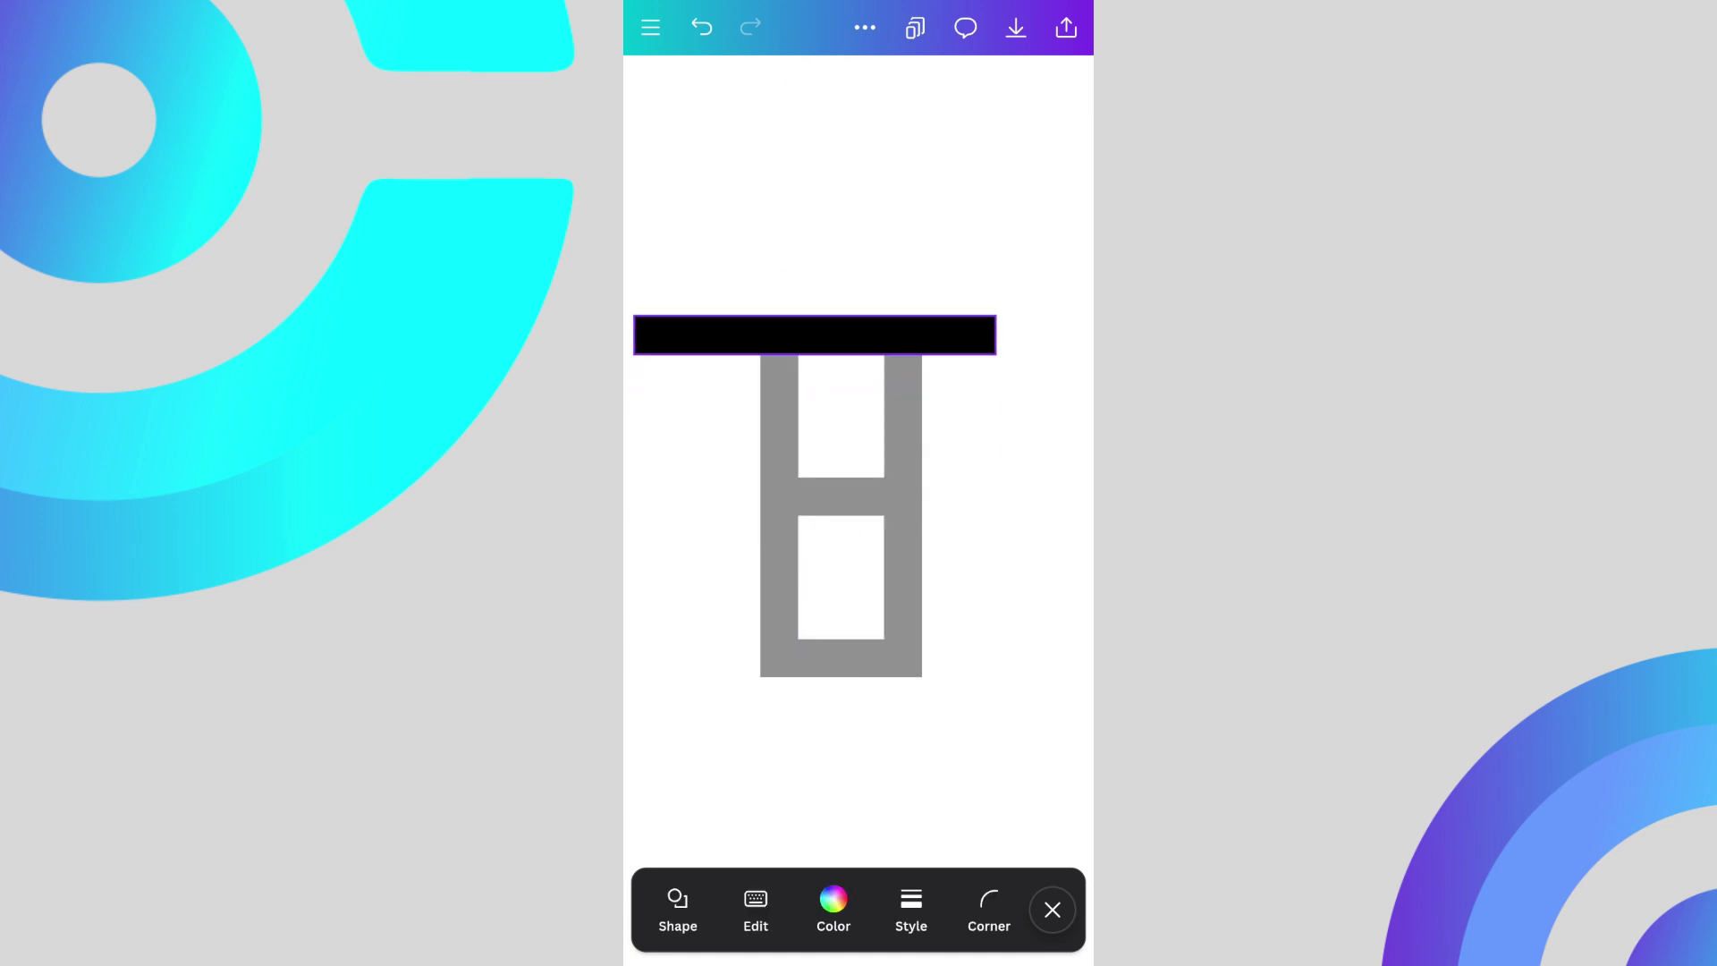
{"action": "scroll", "coordinate": [858, 509], "scroll_direction": "left", "scroll_amount": 2}
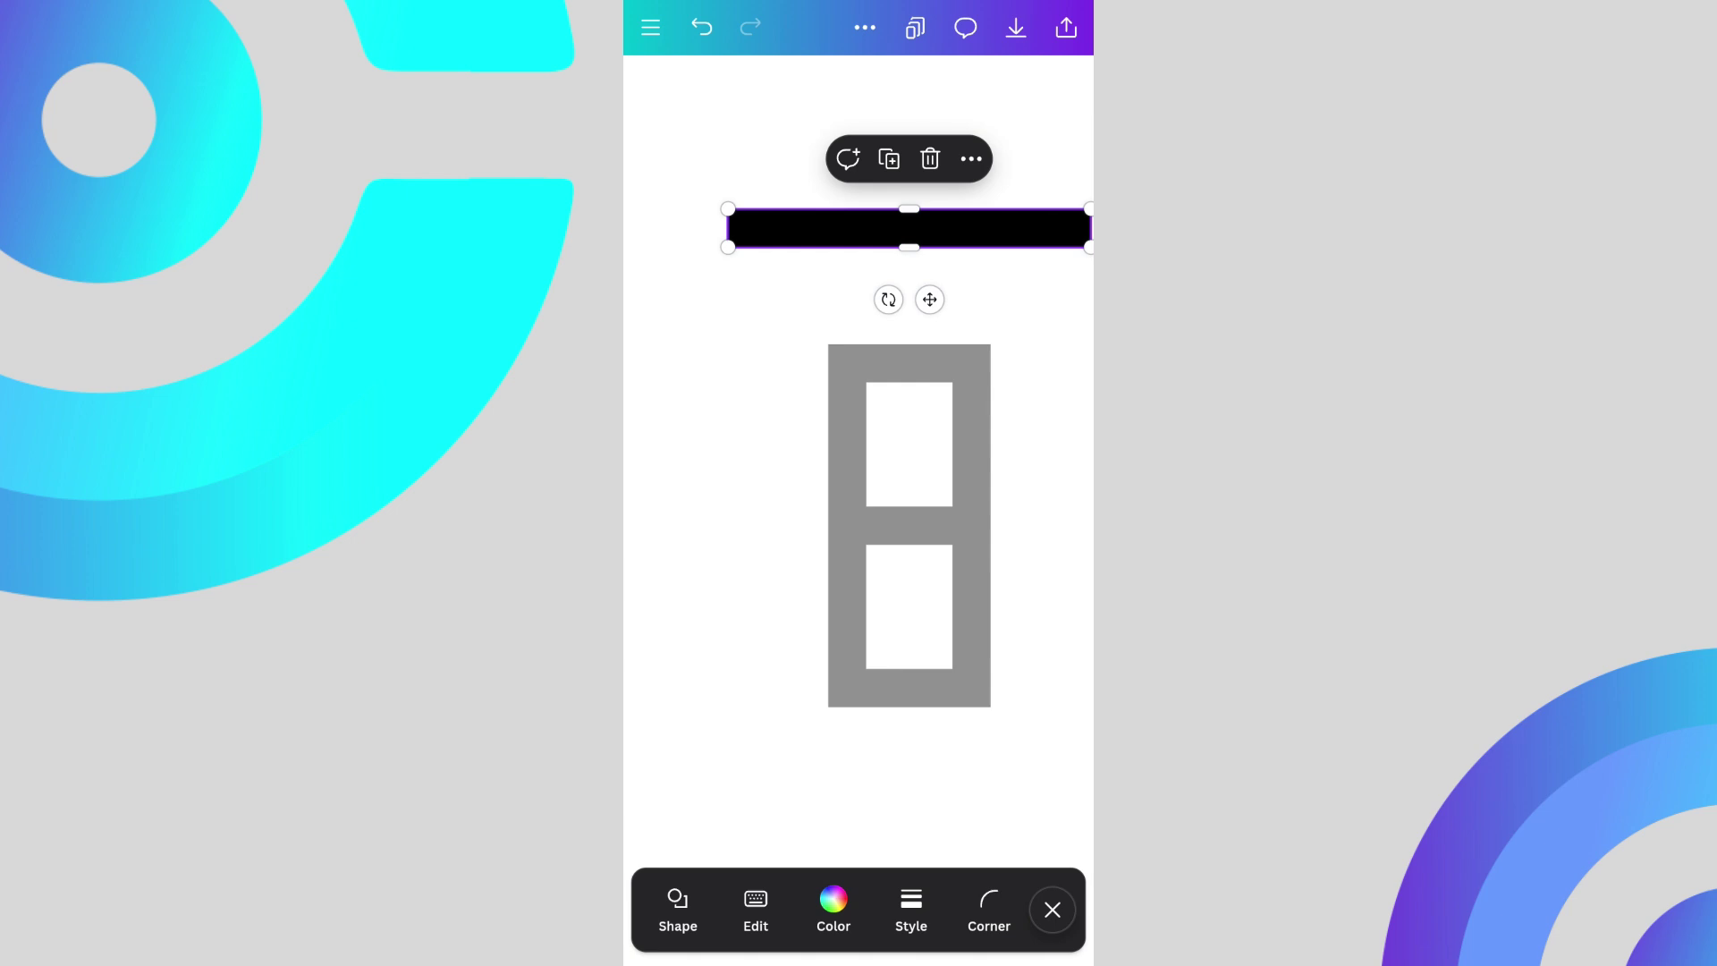
Step: Duplicate the black bar as a short piece, place it on the frame's left side, and make it white
{"action": "left_click", "coordinate": [887, 159]}
{"action": "left_click_drag", "start_coordinate": [947, 266], "coordinate": [865, 314]}
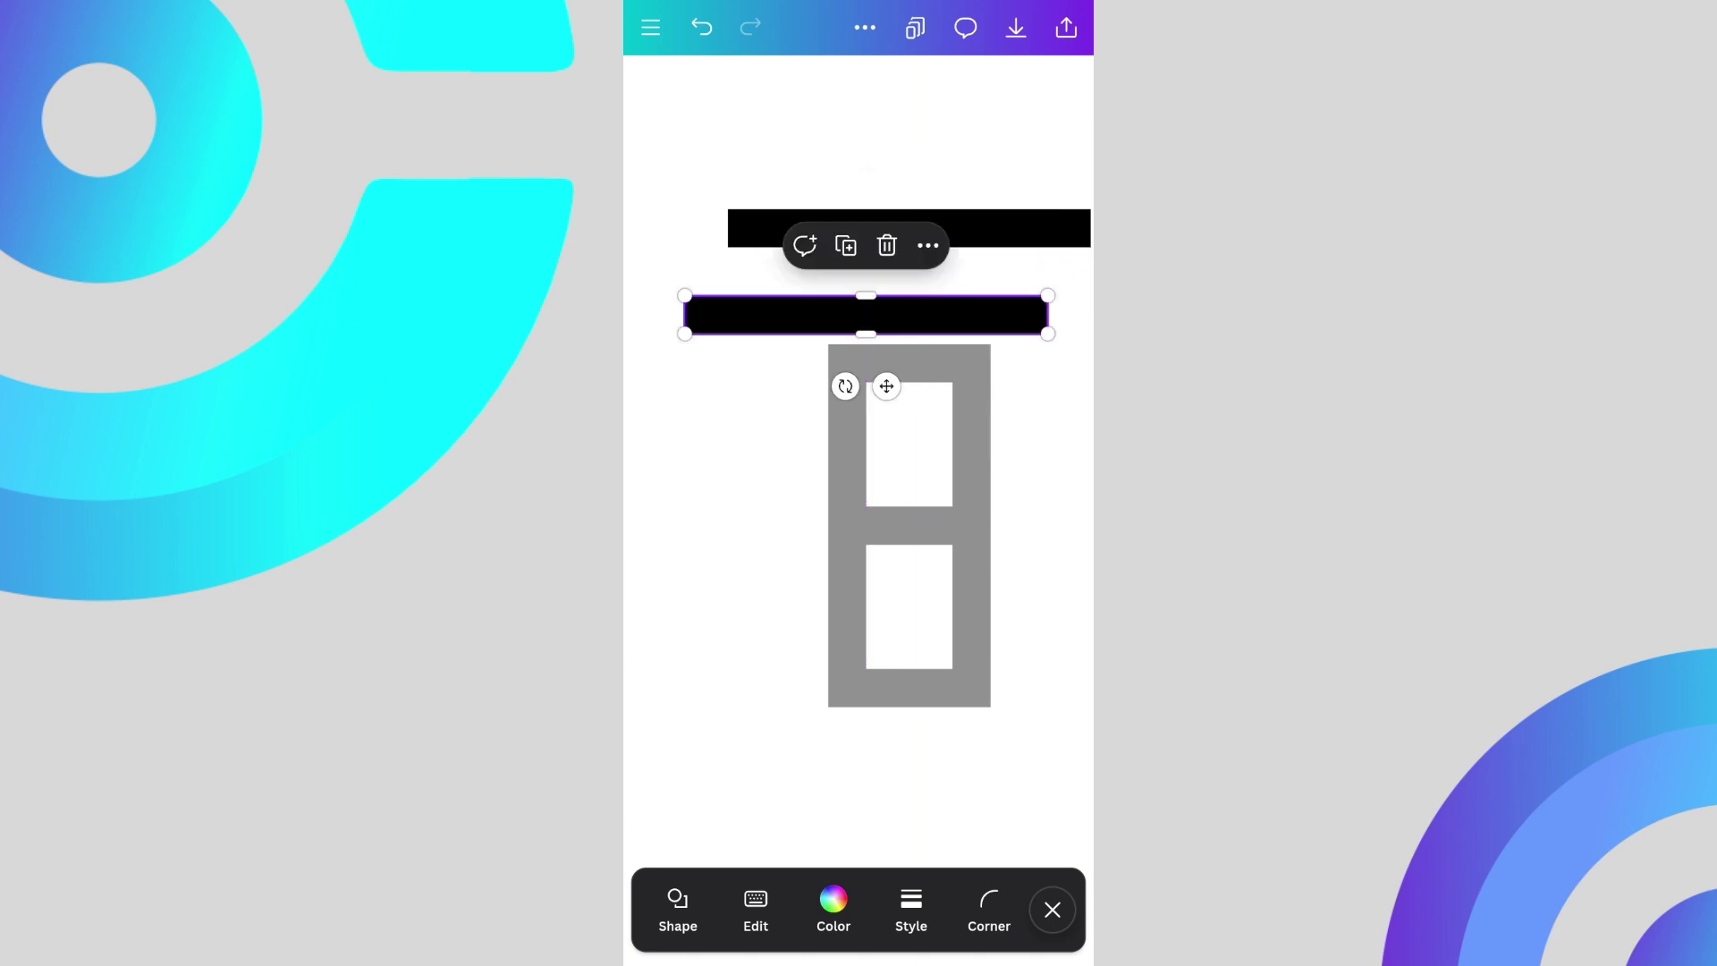
{"action": "mouse_move", "coordinate": [1048, 334]}
{"action": "left_mouse_down"}
{"action": "mouse_move", "coordinate": [832, 334]}
{"action": "mouse_move", "coordinate": [794, 224]}
{"action": "left_mouse_up"}
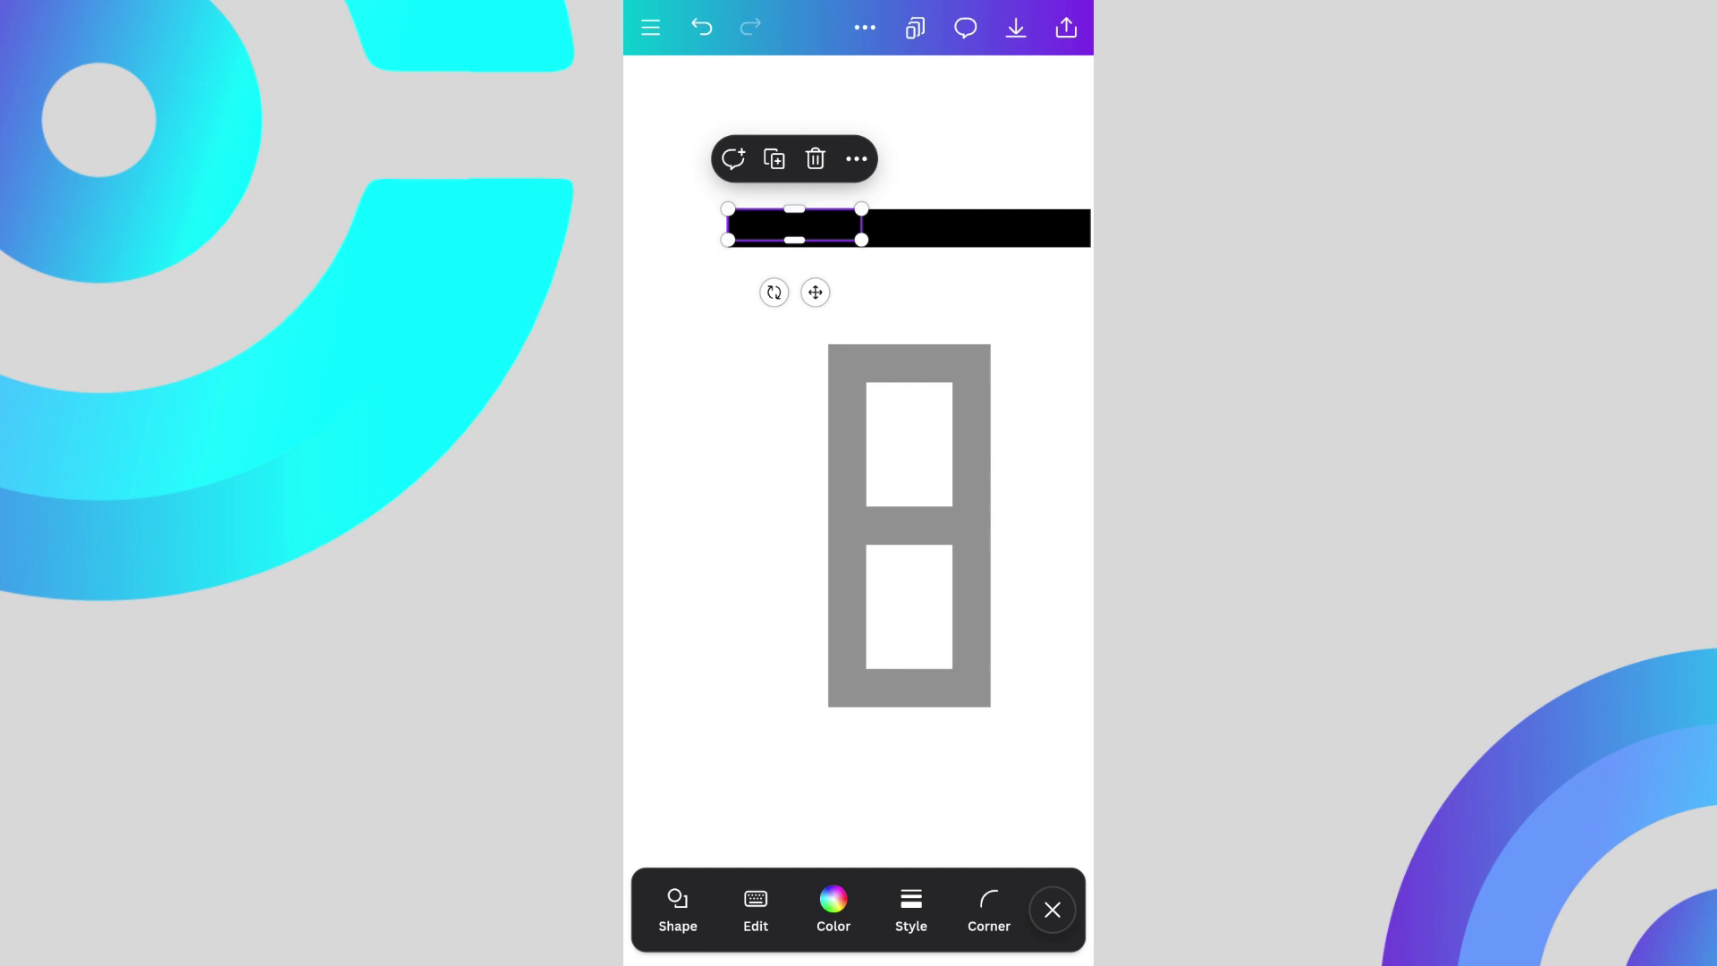
{"action": "left_click", "coordinate": [795, 239]}
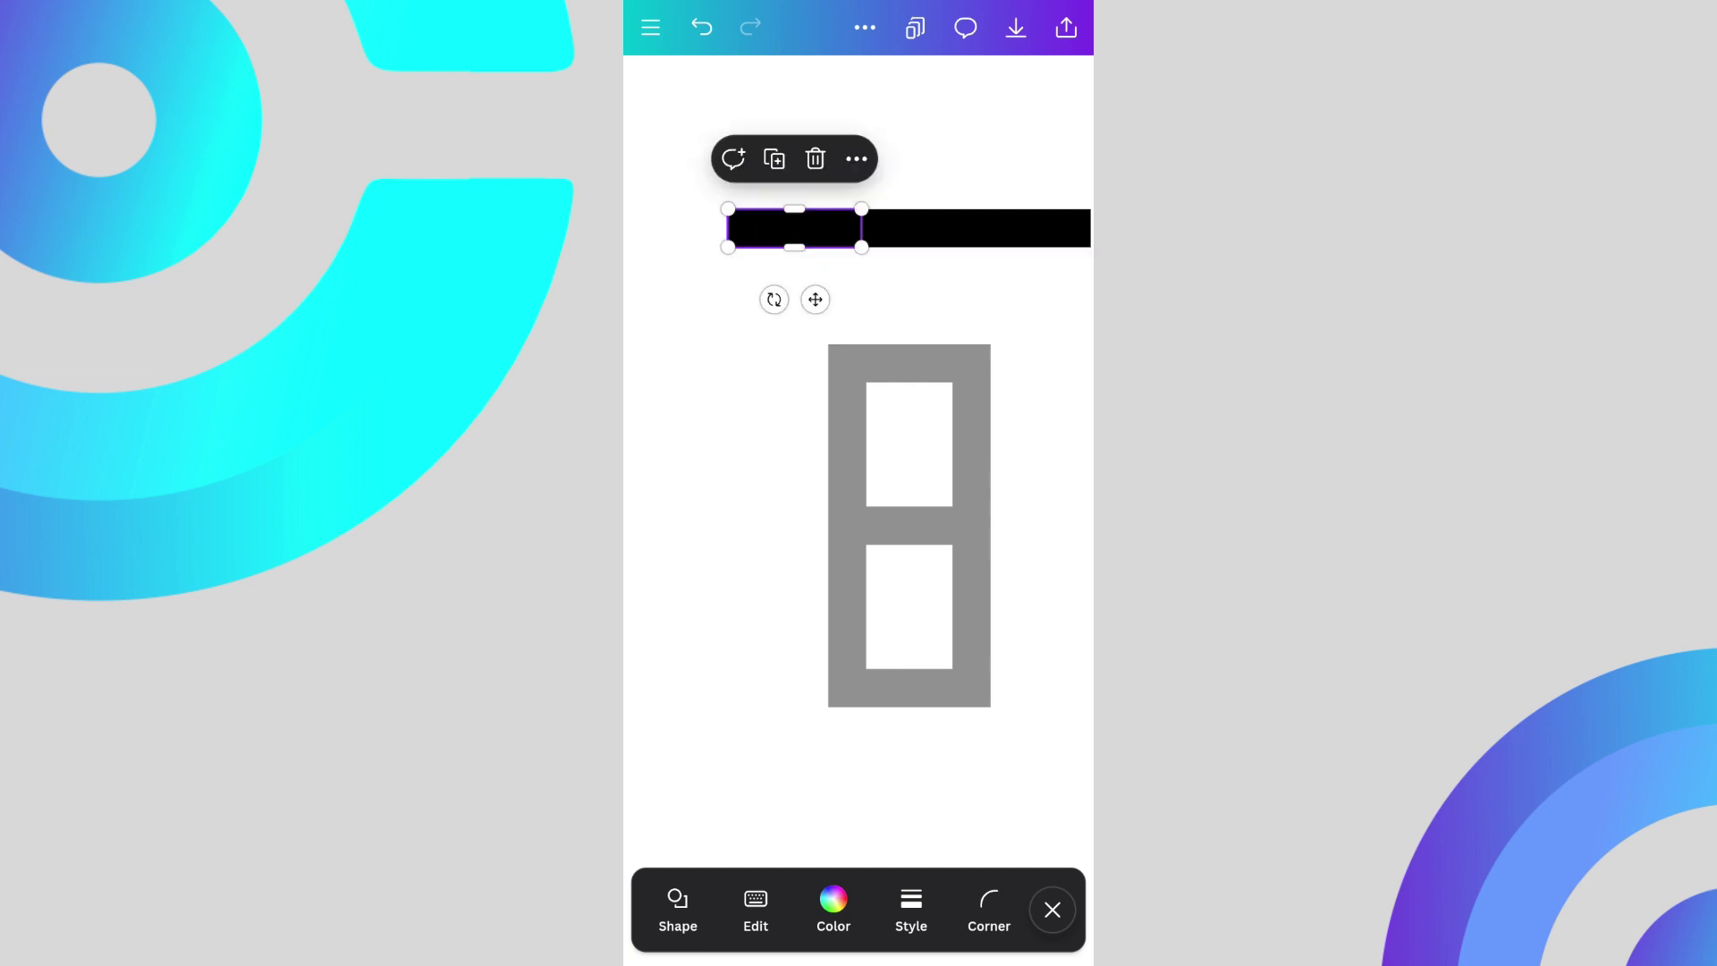
{"action": "mouse_move", "coordinate": [794, 229]}
{"action": "left_mouse_down"}
{"action": "mouse_move", "coordinate": [805, 421]}
{"action": "mouse_move", "coordinate": [842, 487]}
{"action": "left_mouse_up"}
{"action": "scroll", "coordinate": [858, 484], "scroll_direction": "down", "scroll_amount": 1}
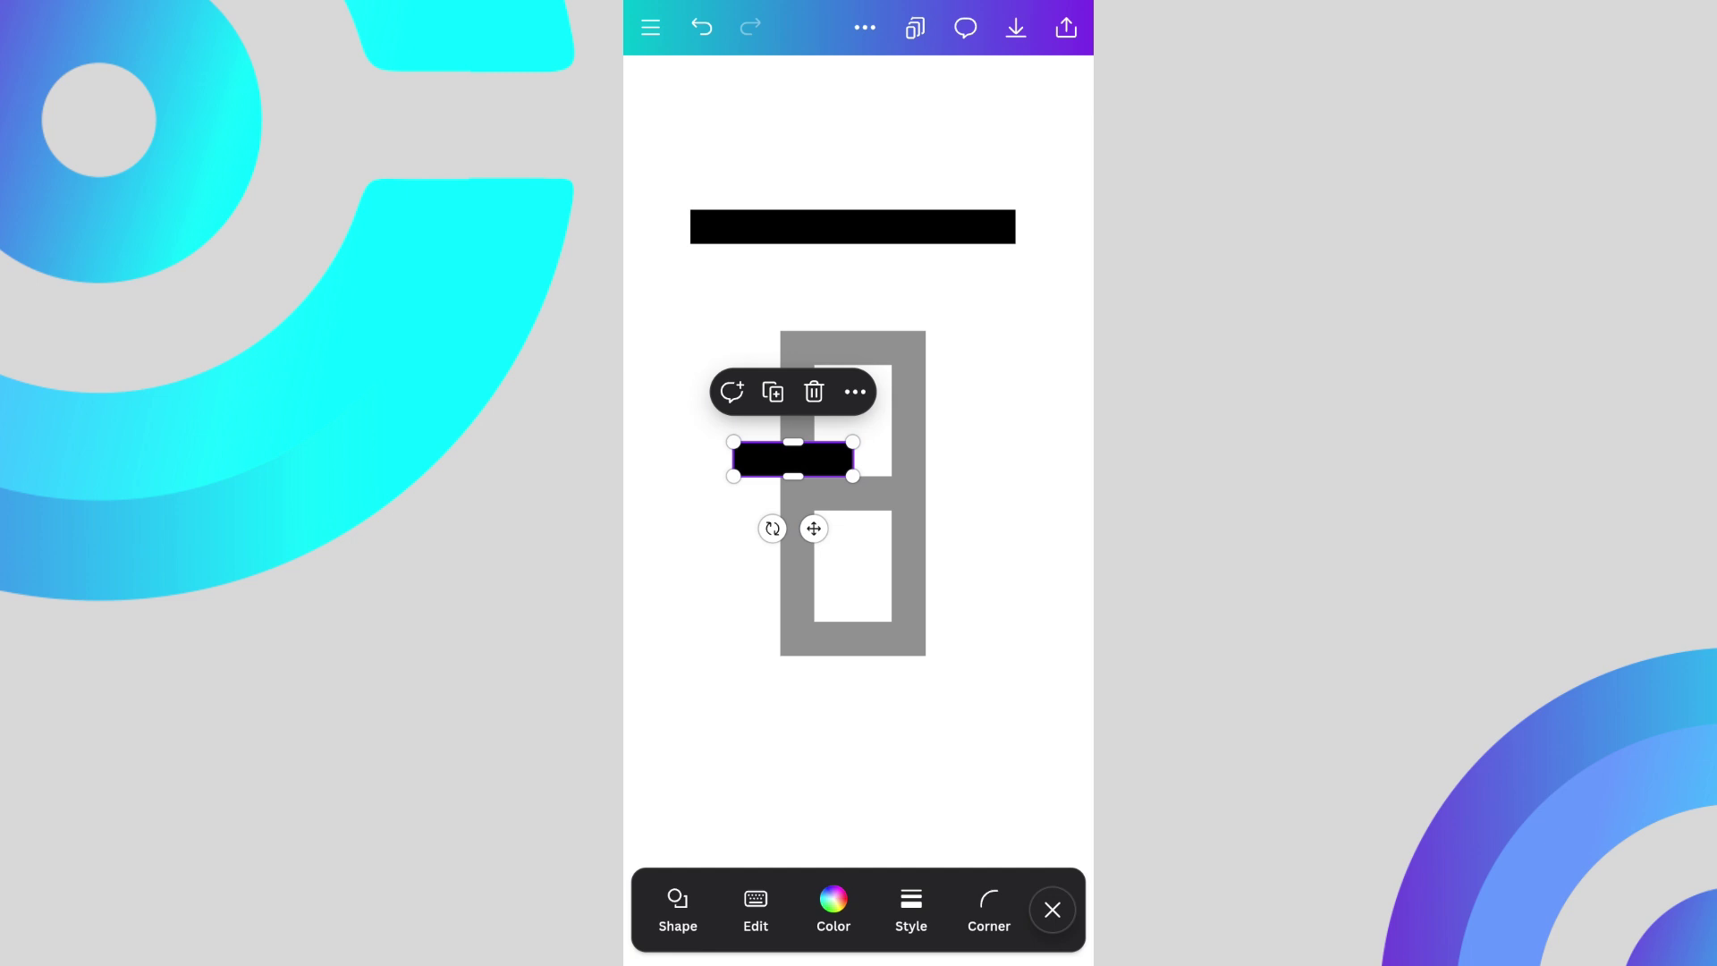
{"action": "left_click", "coordinate": [832, 909]}
{"action": "left_click", "coordinate": [865, 831]}
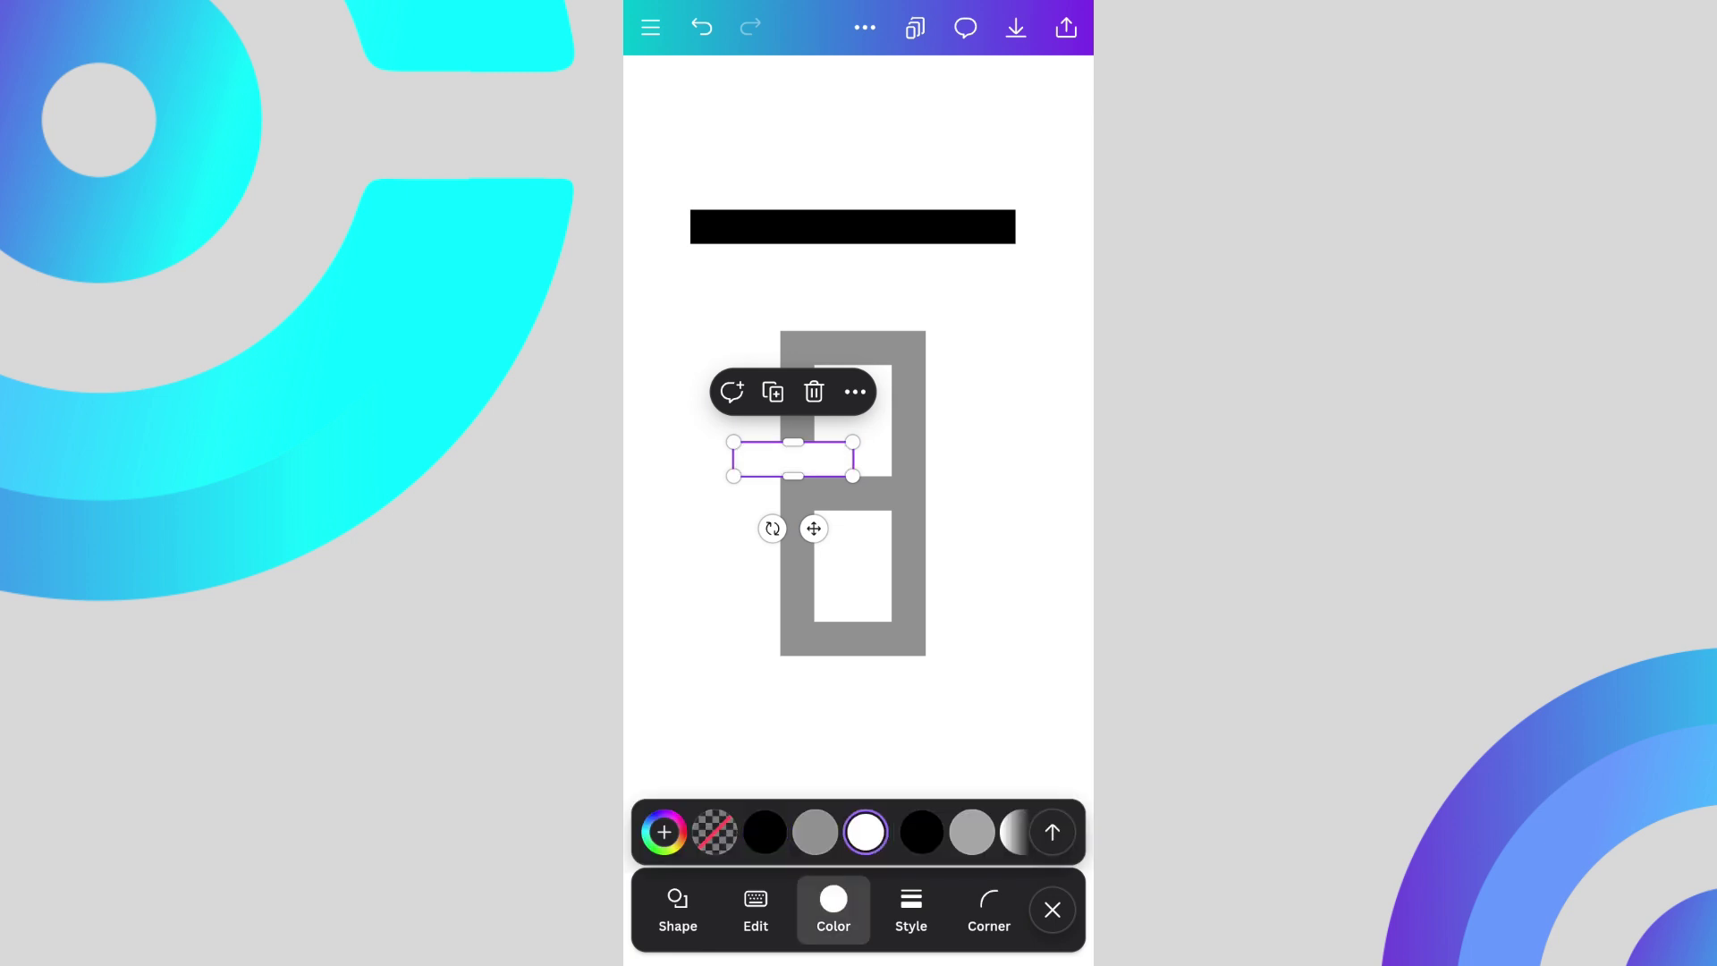
{"action": "left_click", "coordinate": [1006, 724]}
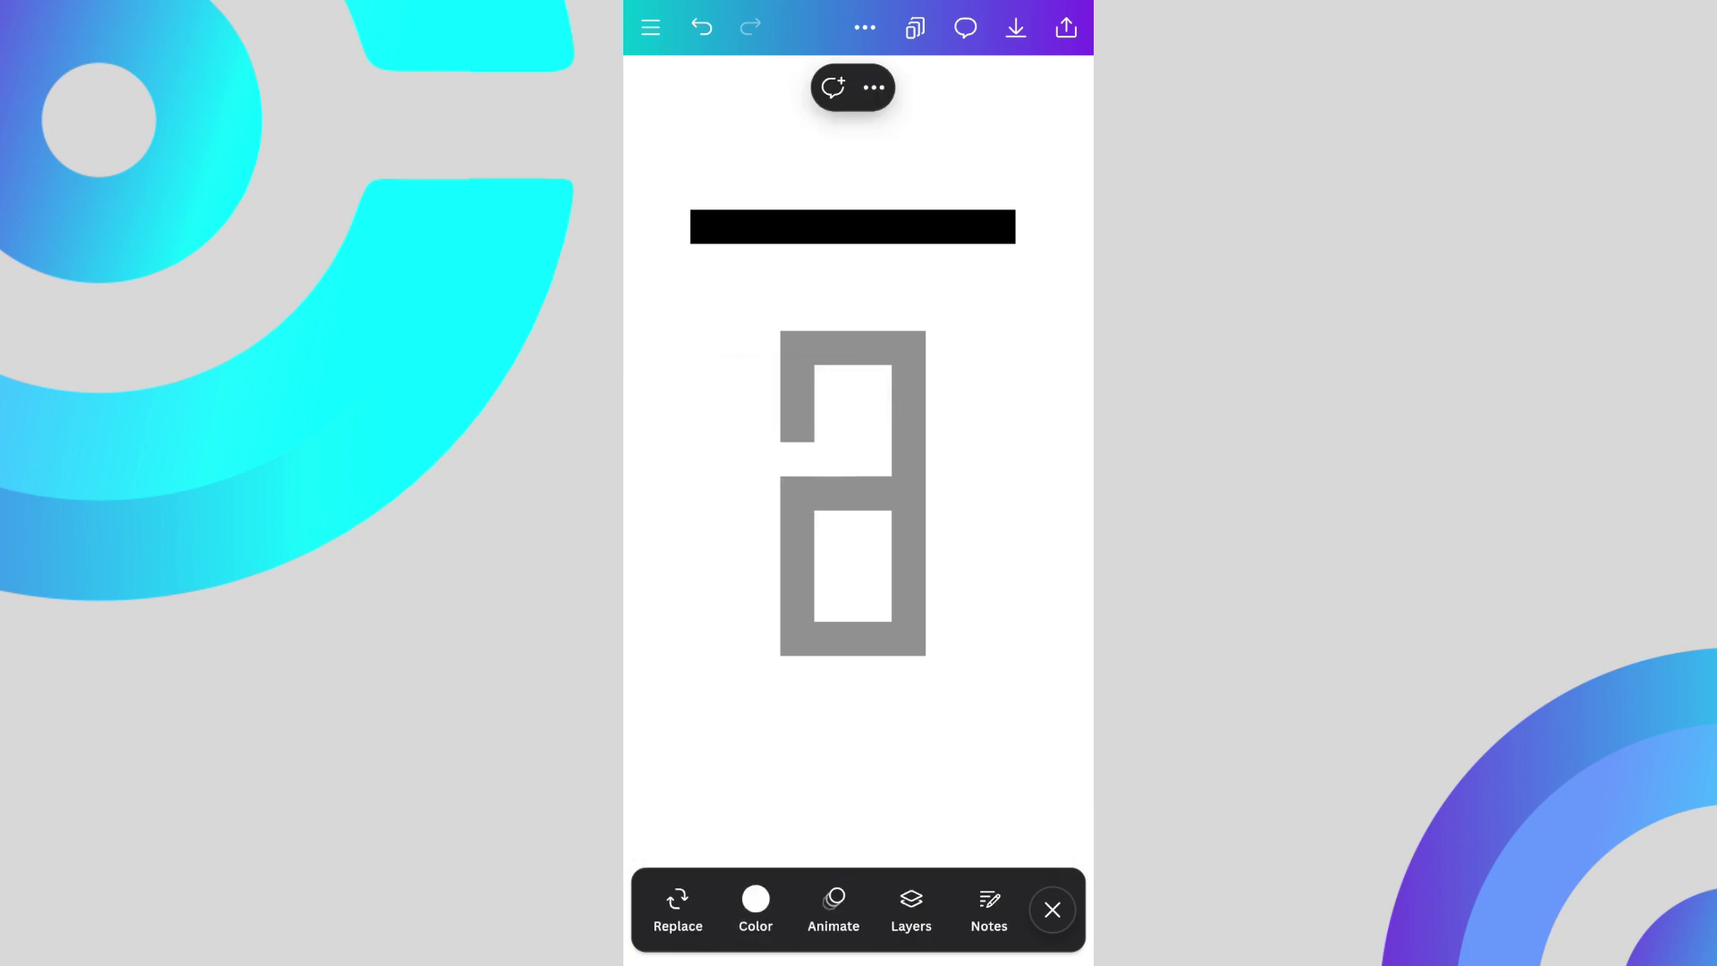
Step: Fill the grey letter frame with the purple-cyan gradient from the full colour palette
{"action": "left_click", "coordinate": [853, 639]}
{"action": "left_click", "coordinate": [832, 908]}
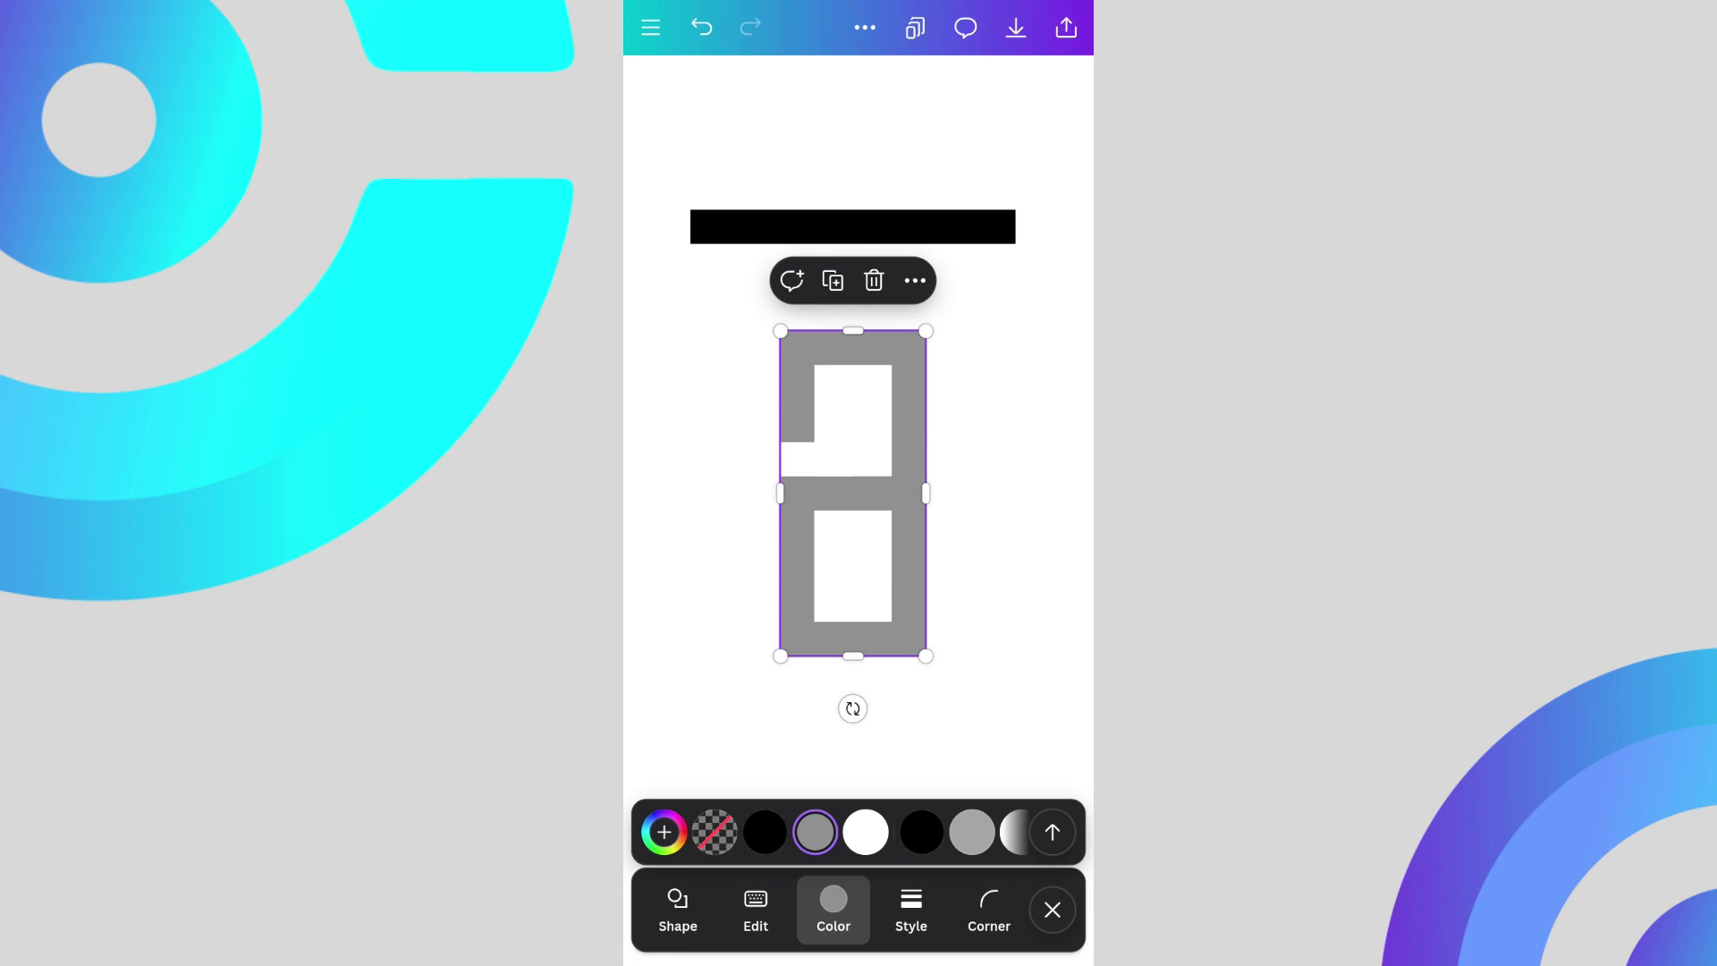
{"action": "left_click", "coordinate": [1052, 832]}
{"action": "scroll", "coordinate": [859, 791], "scroll_direction": "down", "scroll_amount": 5}
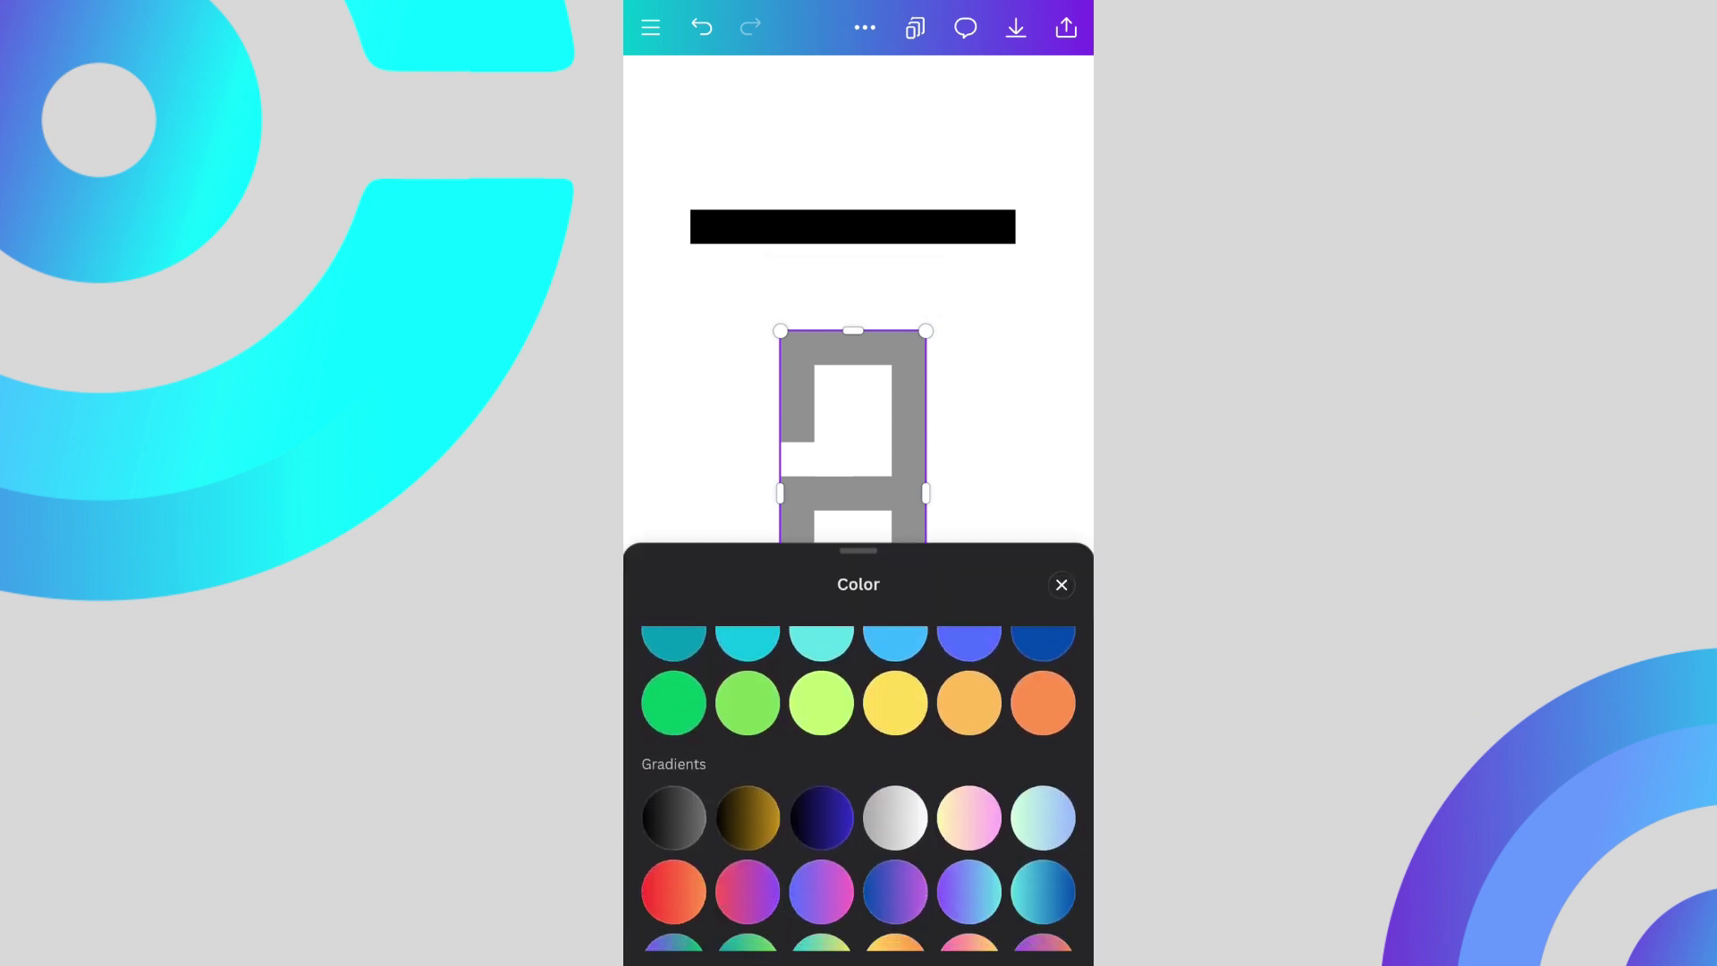
{"action": "left_click", "coordinate": [969, 885]}
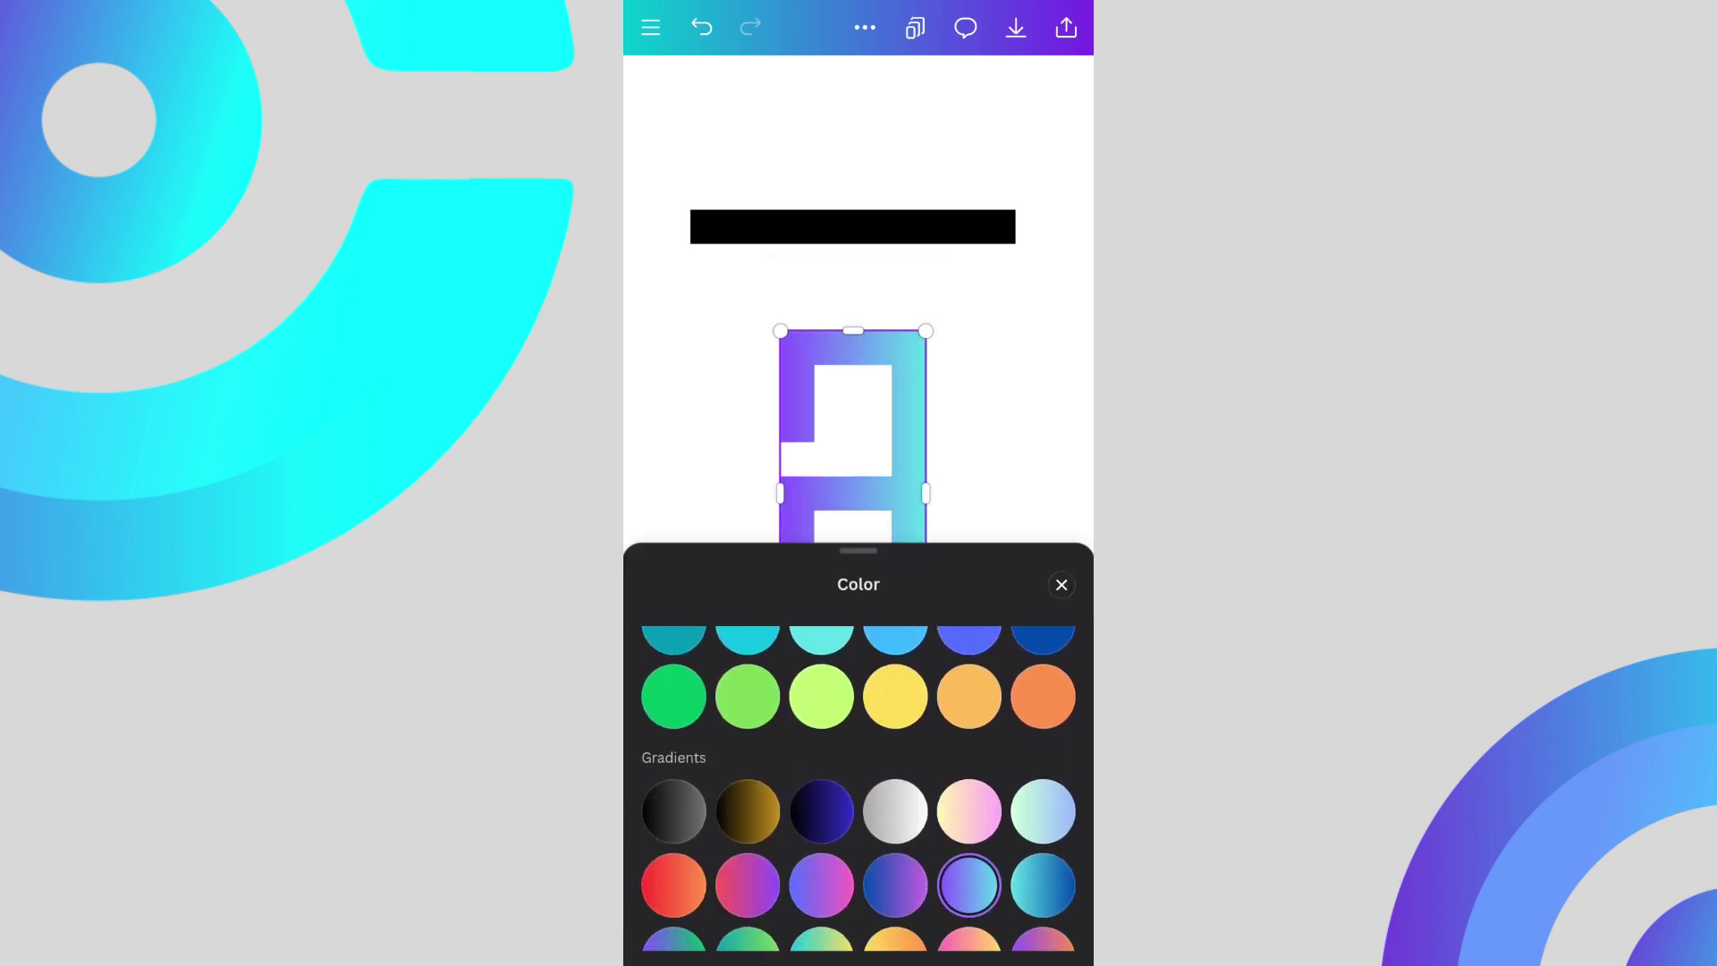
{"action": "left_click", "coordinate": [1060, 585]}
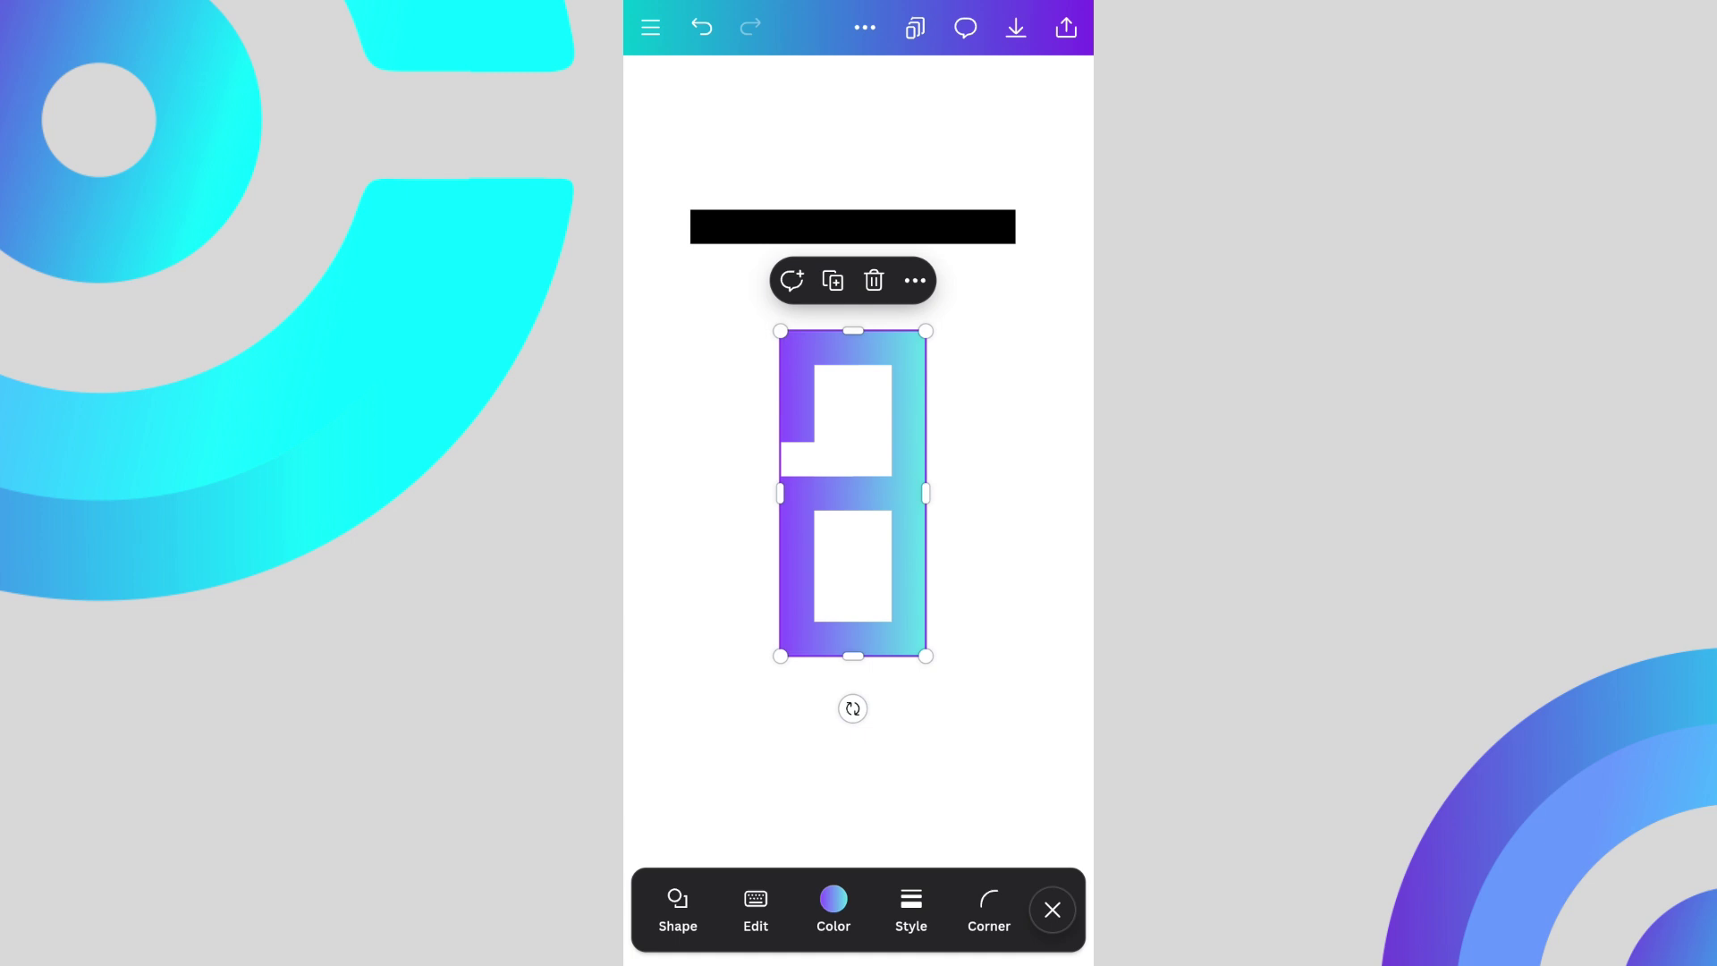
{"action": "left_click", "coordinate": [914, 281]}
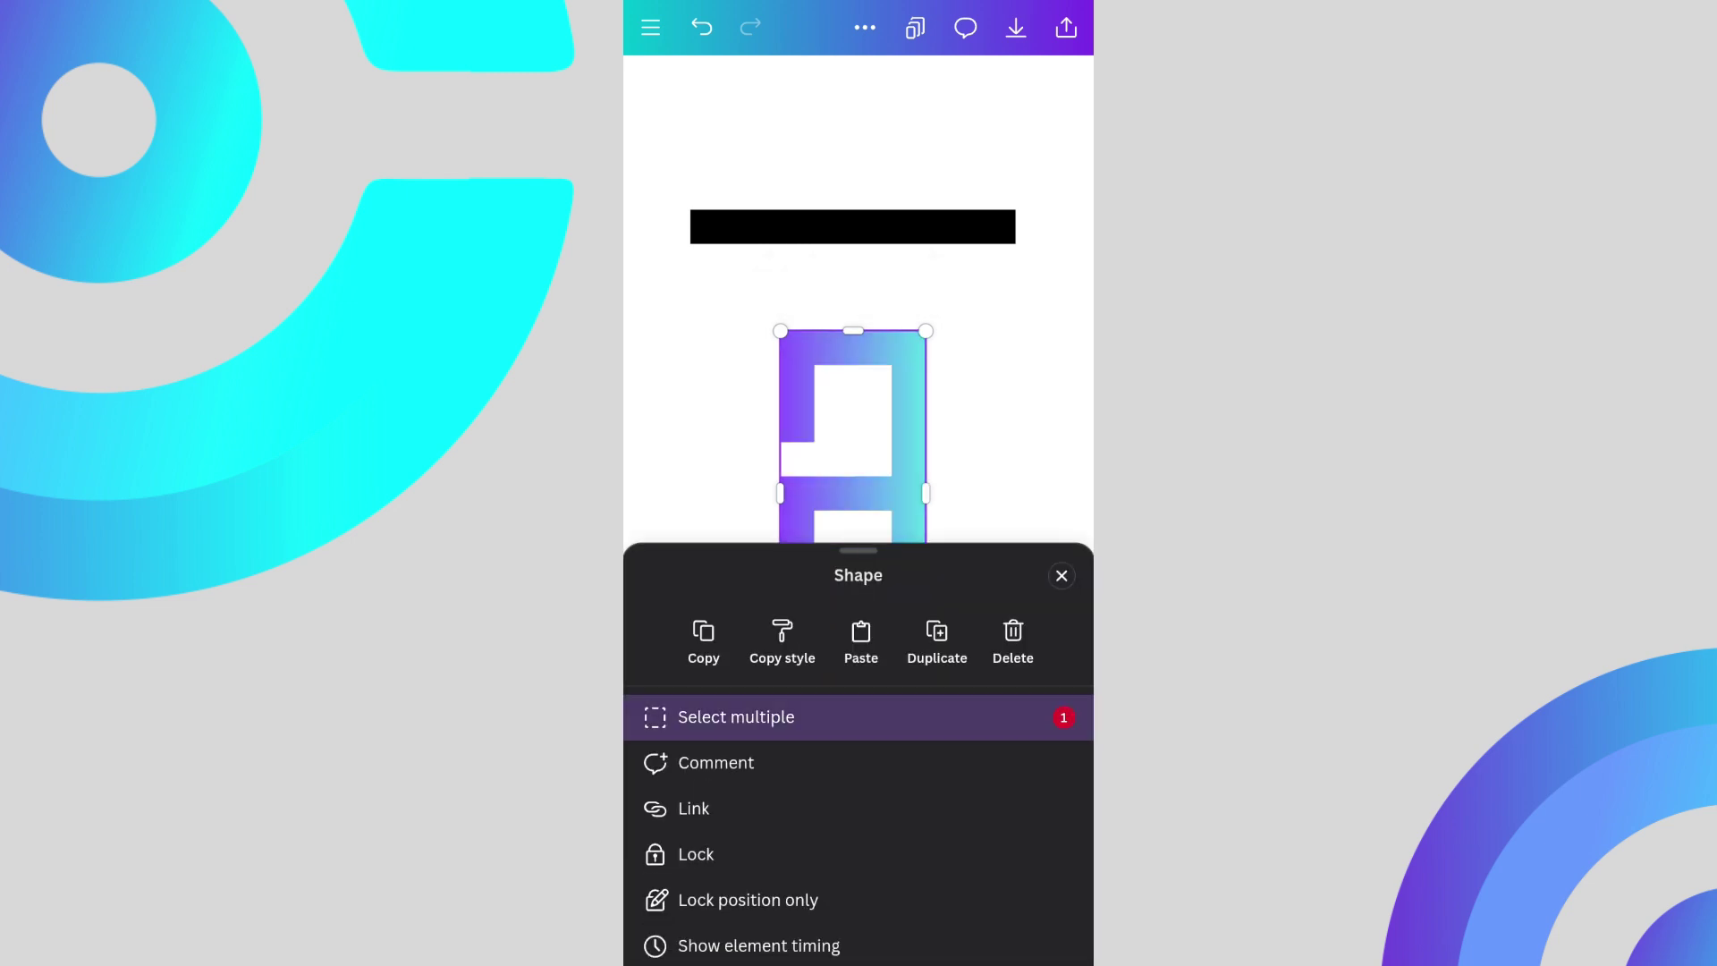
Step: Group the gradient frame with its upper, lower and notch white pieces
{"action": "left_click", "coordinate": [852, 420]}
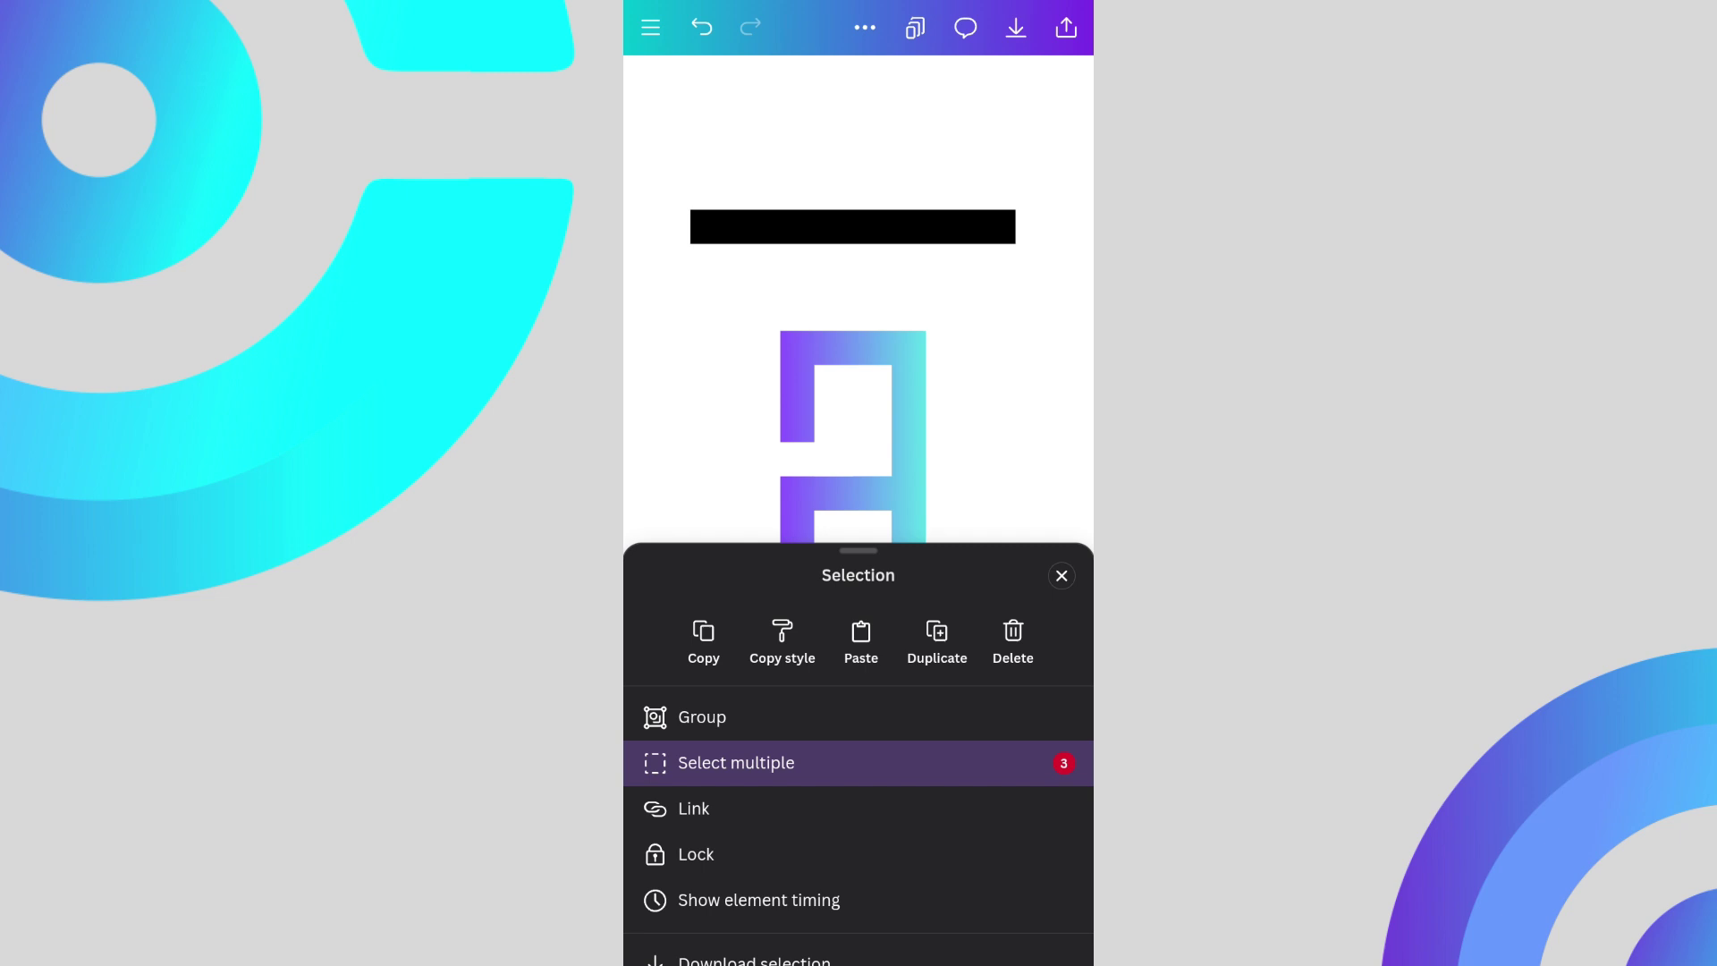
{"action": "scroll", "coordinate": [859, 335], "scroll_direction": "down", "scroll_amount": 2}
{"action": "left_click", "coordinate": [776, 327]}
{"action": "left_click", "coordinate": [857, 415]}
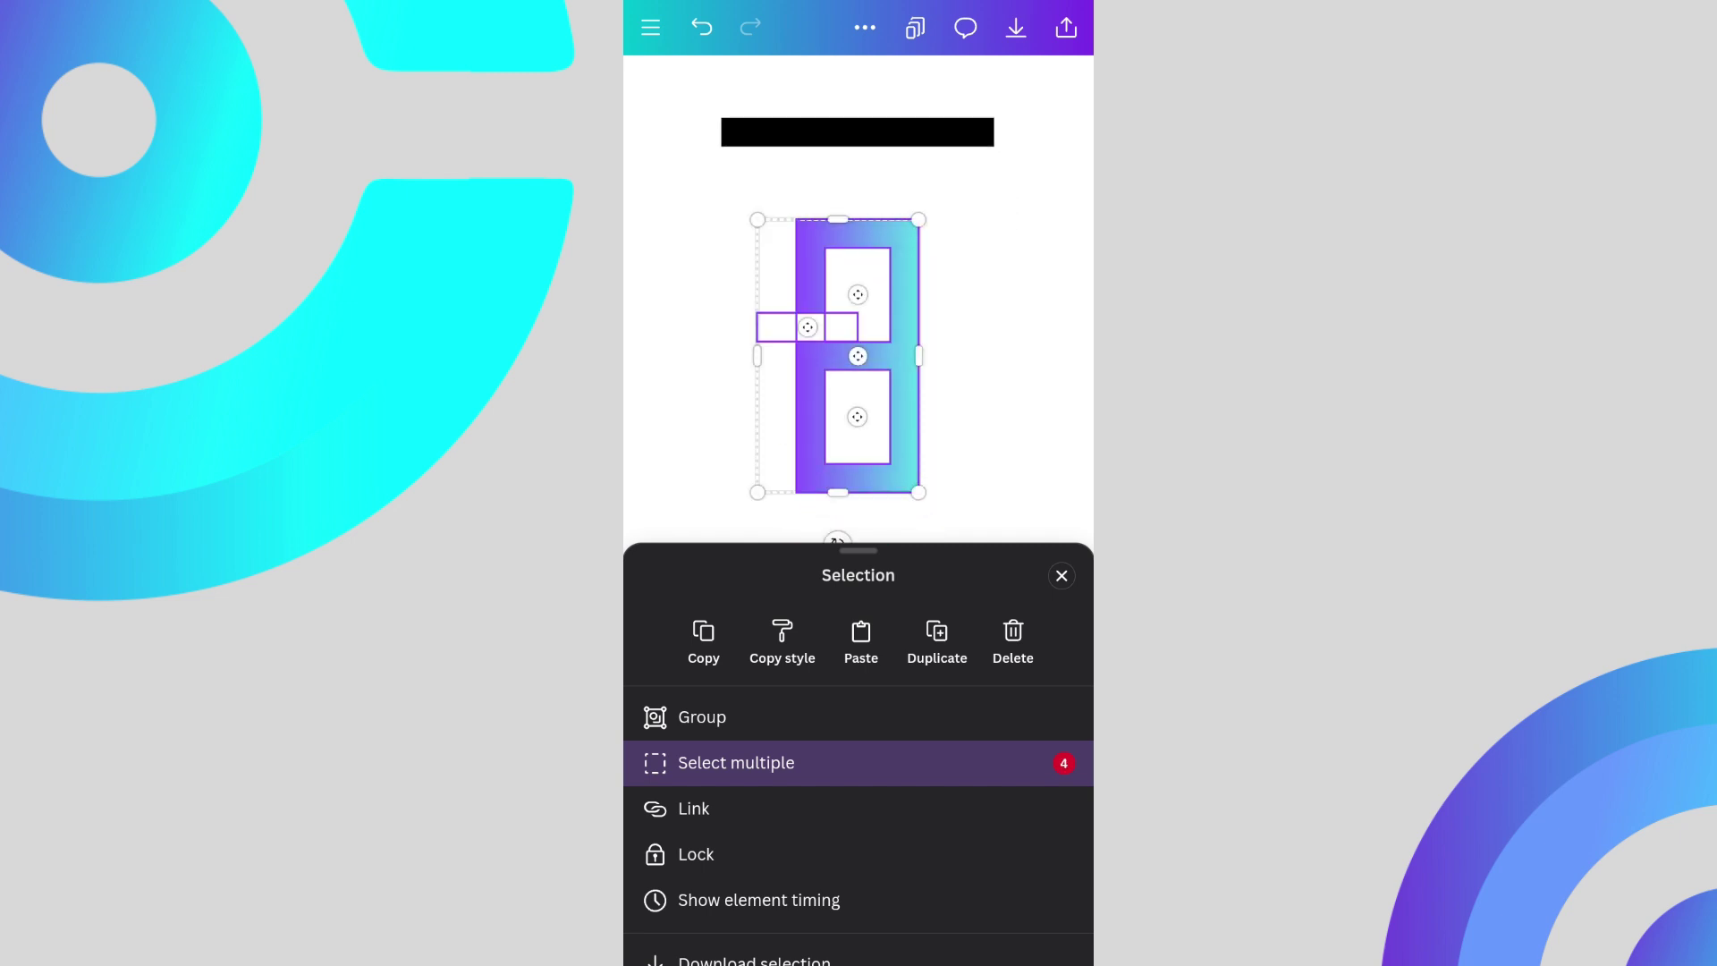
{"action": "left_click", "coordinate": [701, 716]}
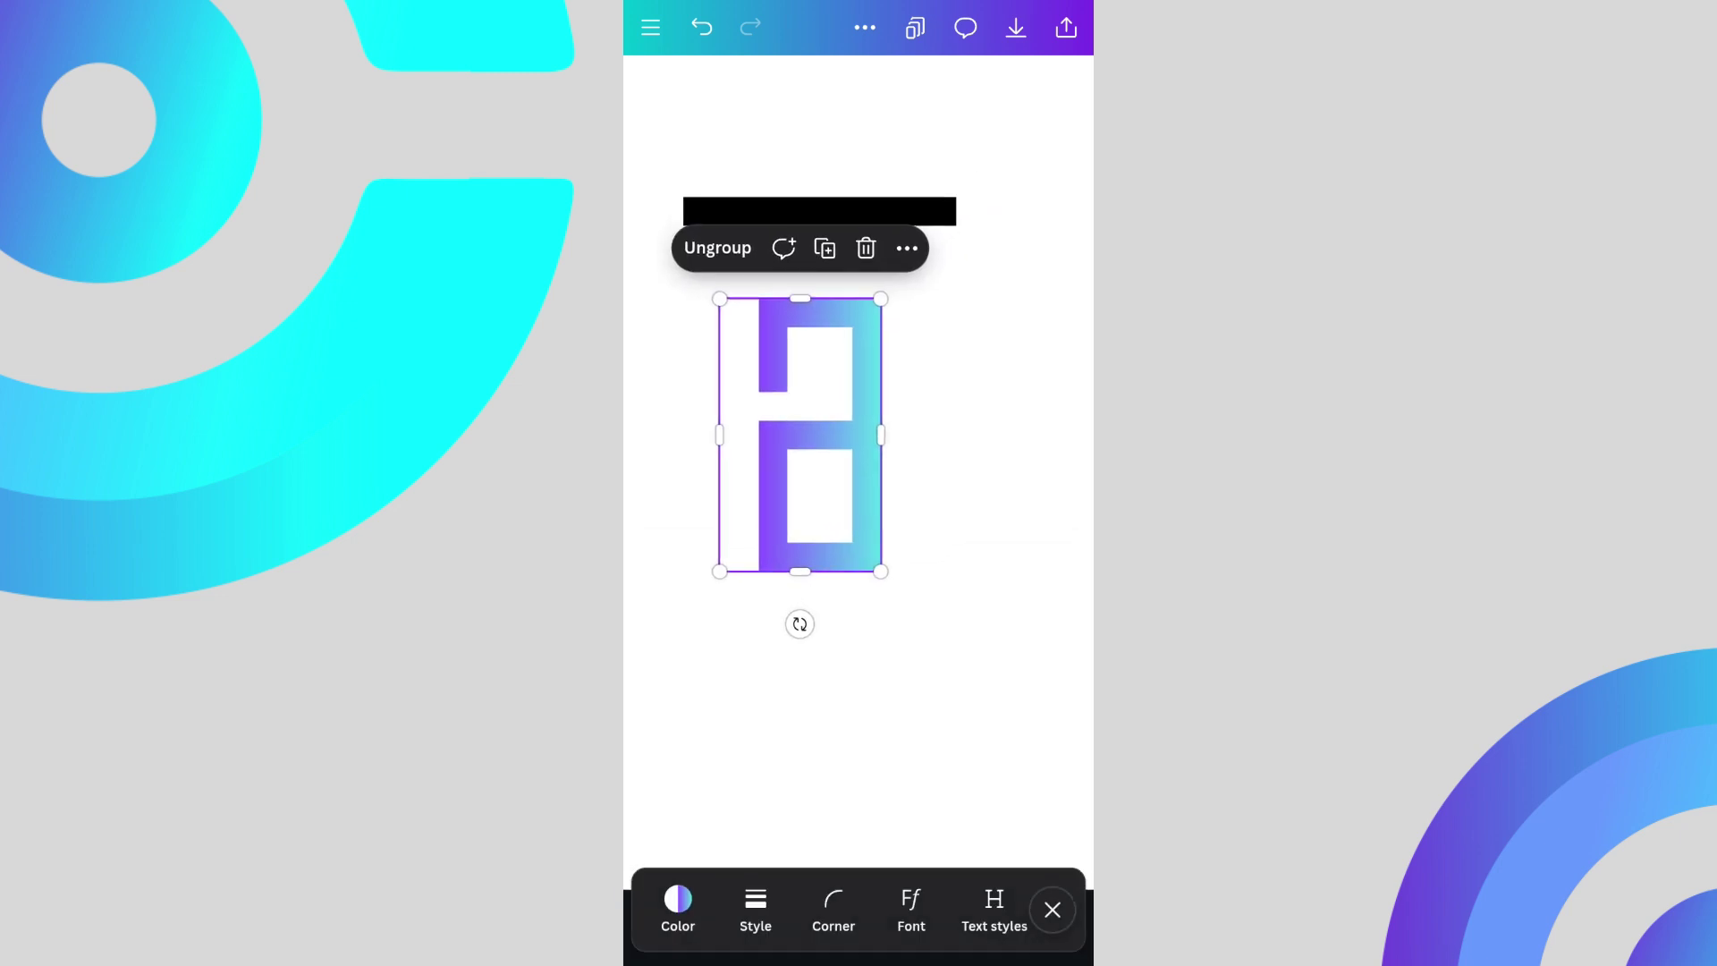
Step: Rotate the black bar upright, make it white, and place it against the letter
{"action": "left_click", "coordinate": [818, 211]}
{"action": "mouse_move", "coordinate": [1009, 230]}
{"action": "left_mouse_down"}
{"action": "mouse_move", "coordinate": [872, 466]}
{"action": "mouse_move", "coordinate": [851, 469]}
{"action": "left_mouse_up"}
{"action": "left_click", "coordinate": [833, 907]}
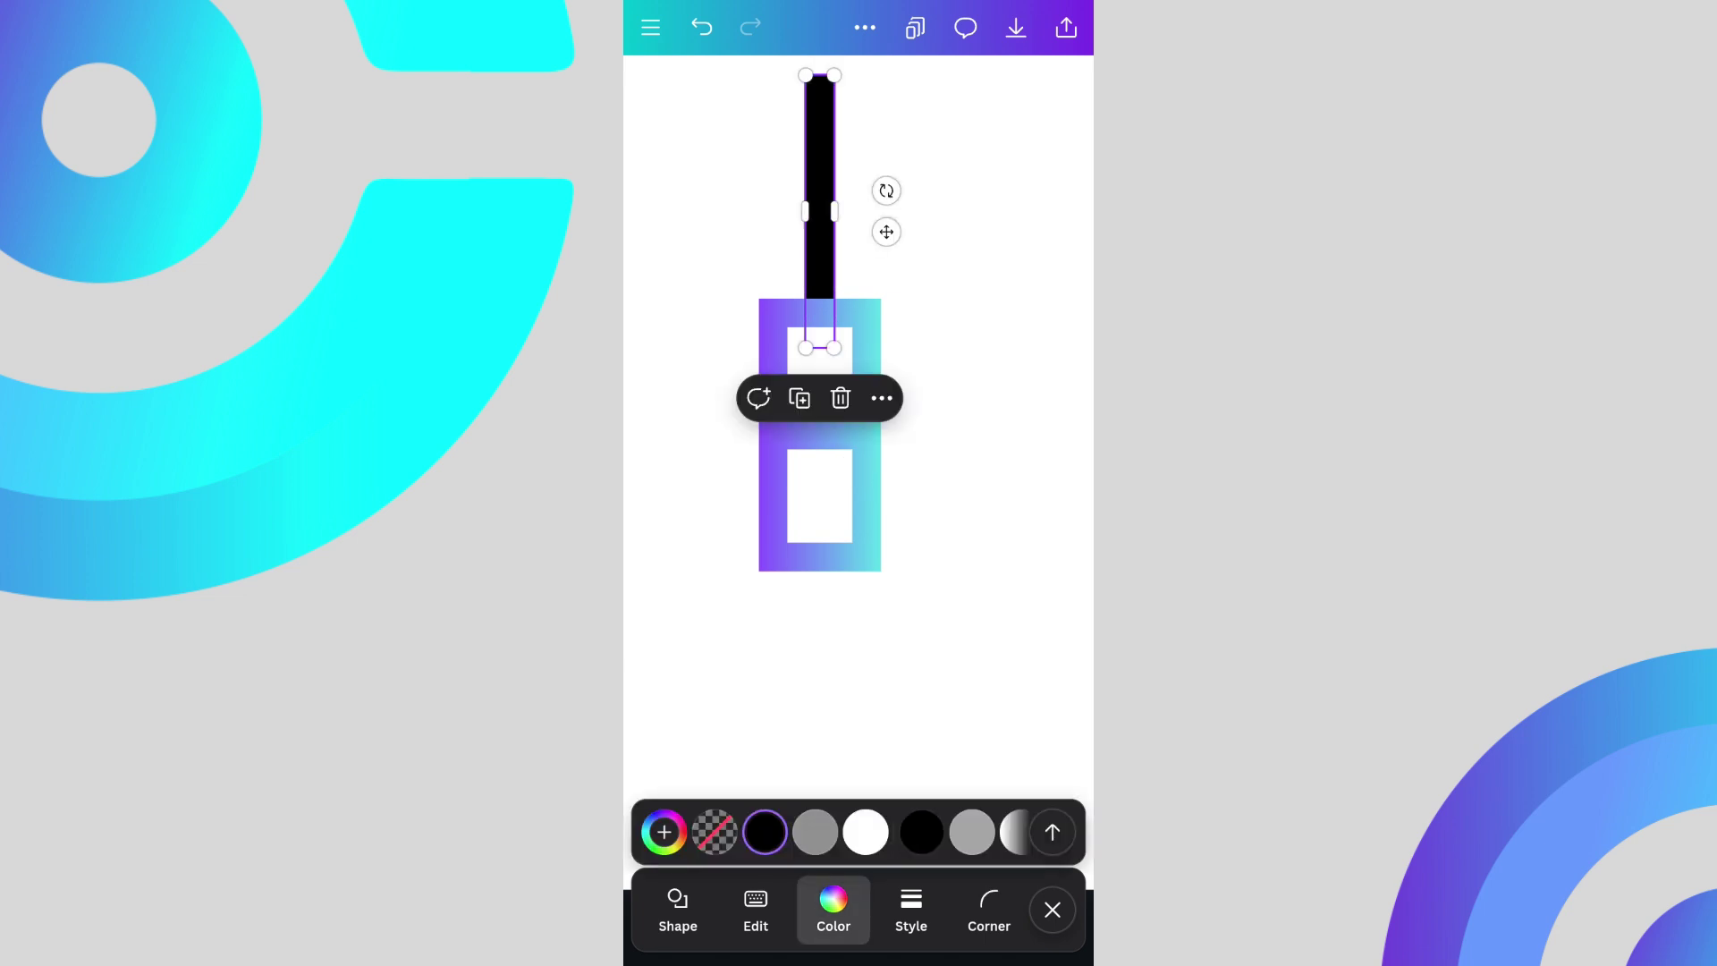
{"action": "left_click", "coordinate": [866, 831]}
{"action": "mouse_move", "coordinate": [818, 211]}
{"action": "left_mouse_down"}
{"action": "mouse_move", "coordinate": [881, 225]}
{"action": "mouse_move", "coordinate": [895, 435]}
{"action": "left_mouse_up"}
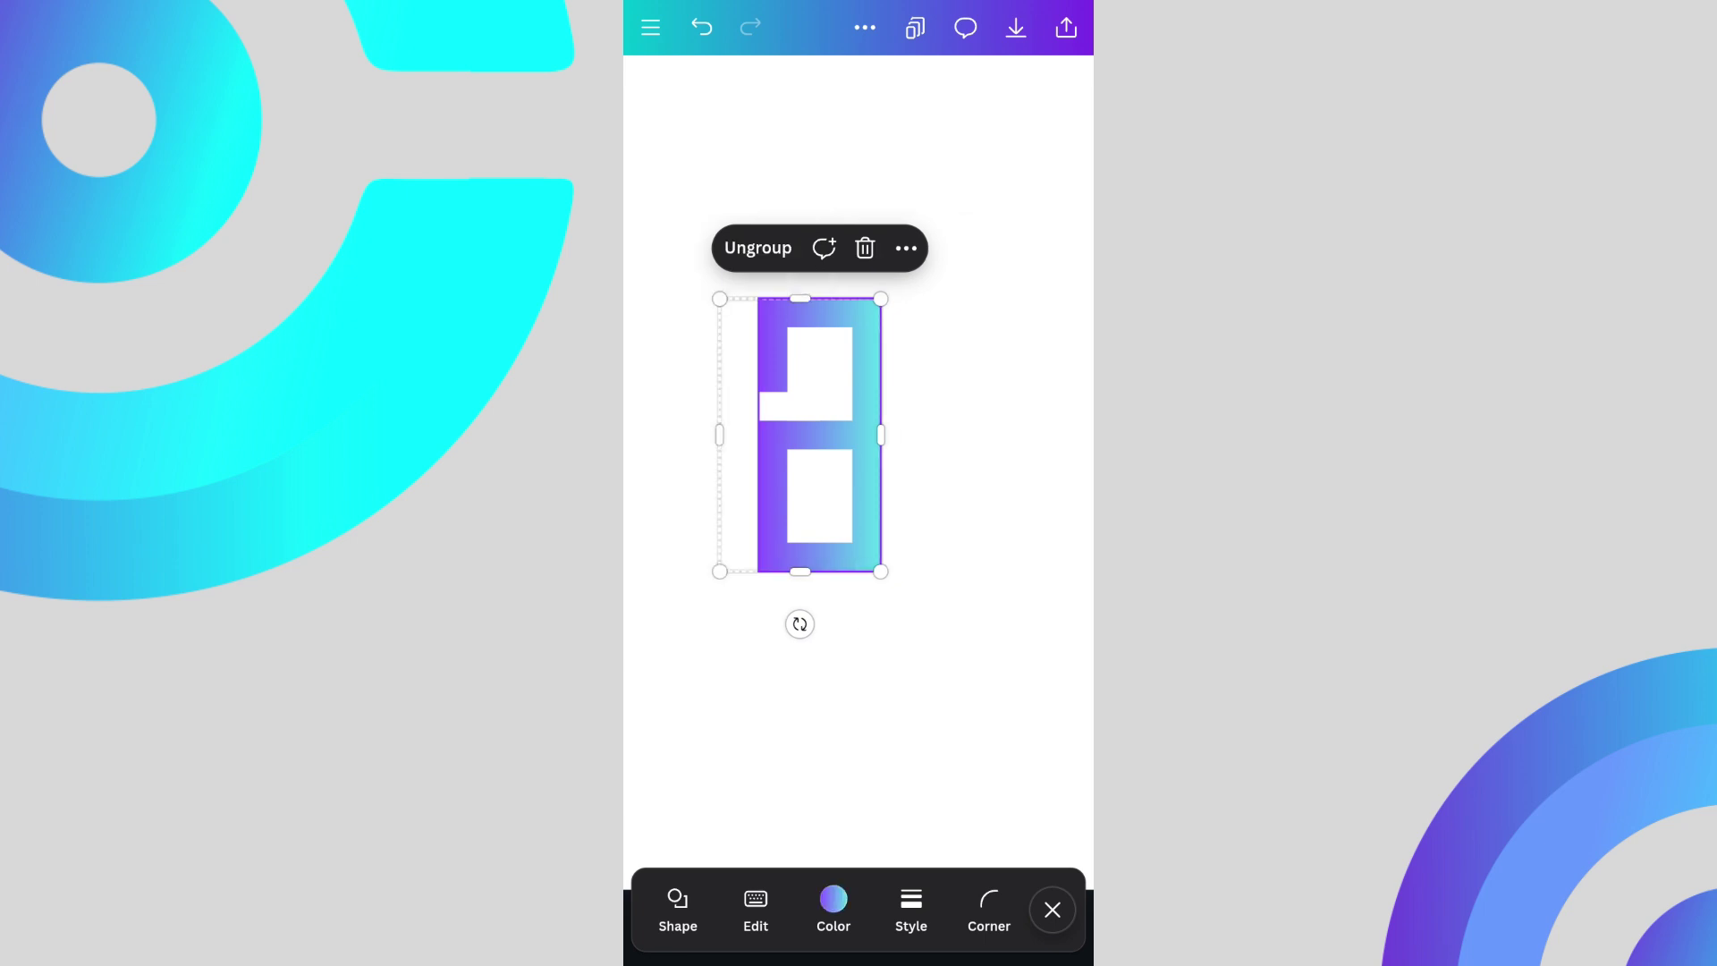
Step: Duplicate the grouped gradient letter
{"action": "left_click", "coordinate": [906, 248]}
{"action": "left_click", "coordinate": [937, 640]}
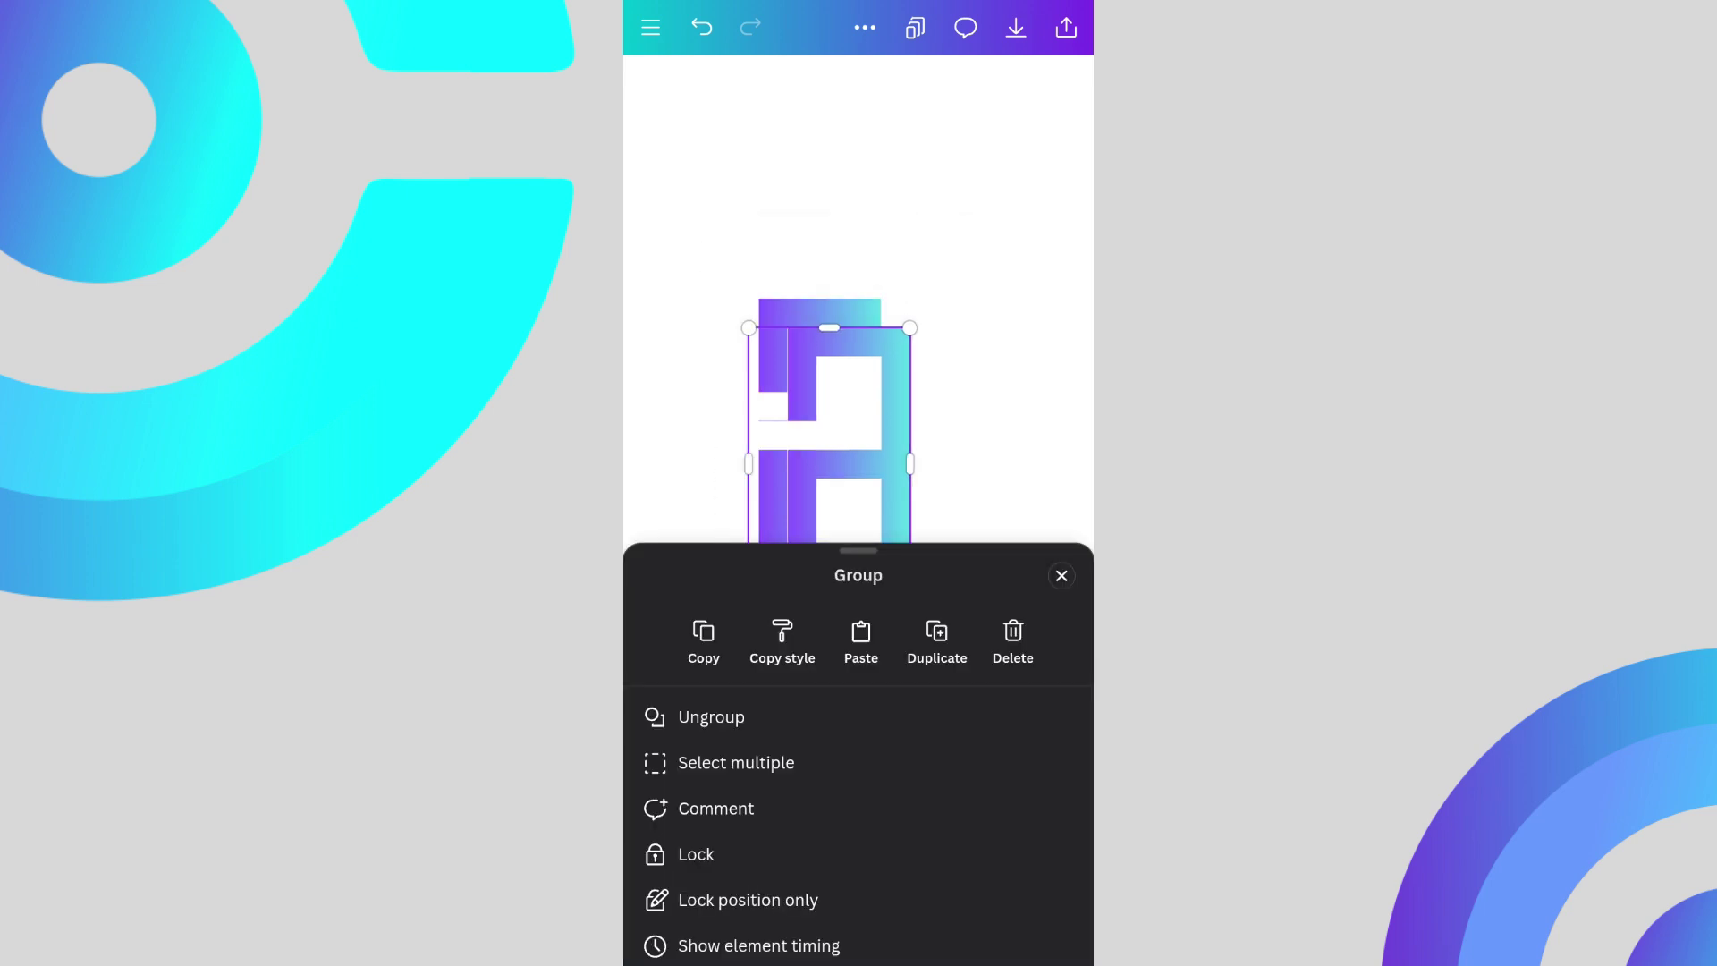
{"action": "left_click", "coordinate": [993, 174]}
{"action": "left_click", "coordinate": [1061, 631]}
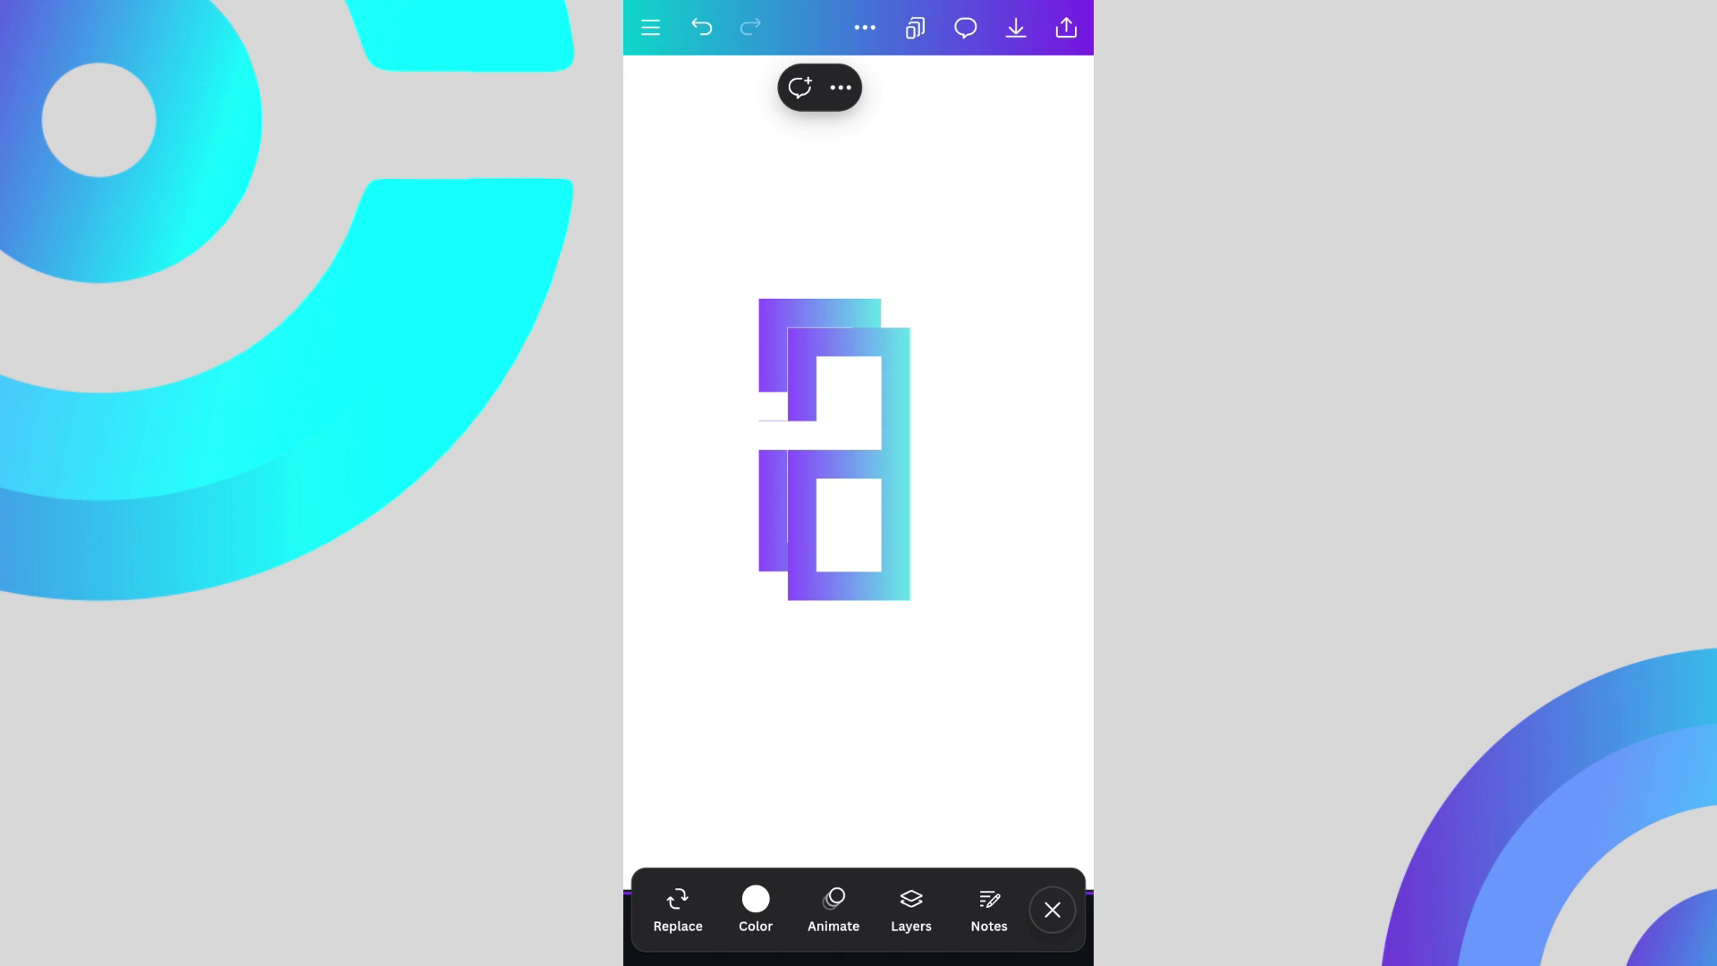
Step: Rotate the duplicate 180° and move it to the right of the original
{"action": "left_click", "coordinate": [859, 537]}
{"action": "left_click_drag", "start_coordinate": [829, 653], "coordinate": [856, 274]}
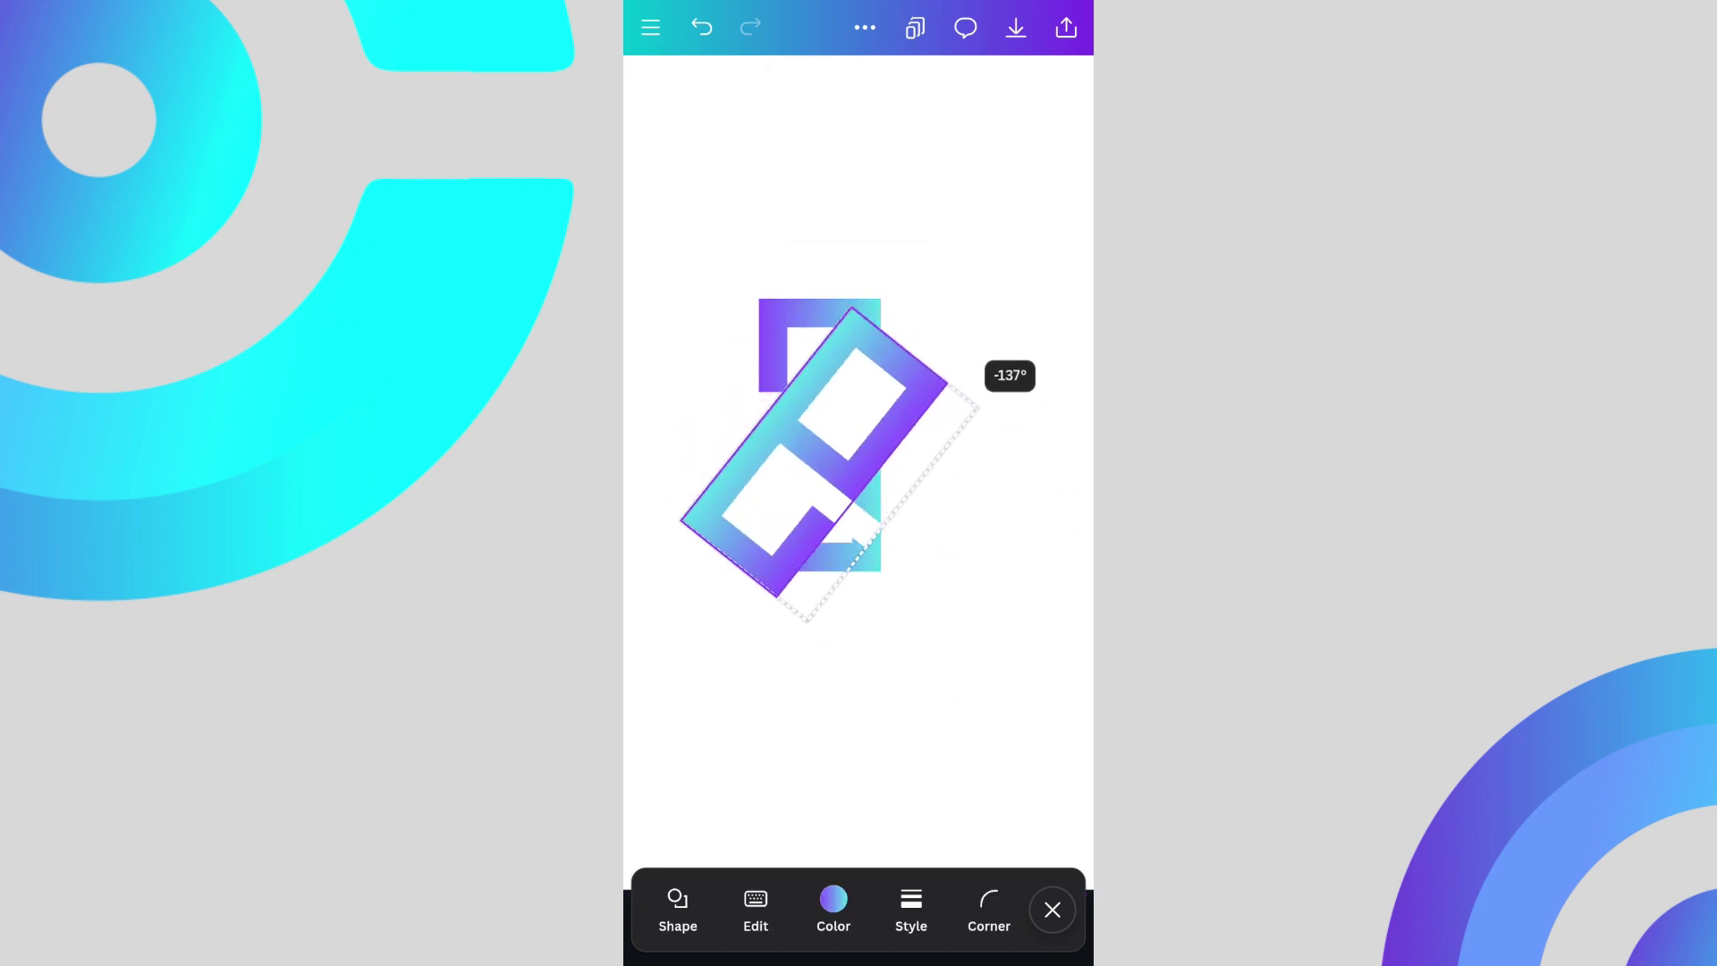
{"action": "left_click_drag", "start_coordinate": [920, 335], "coordinate": [897, 316]}
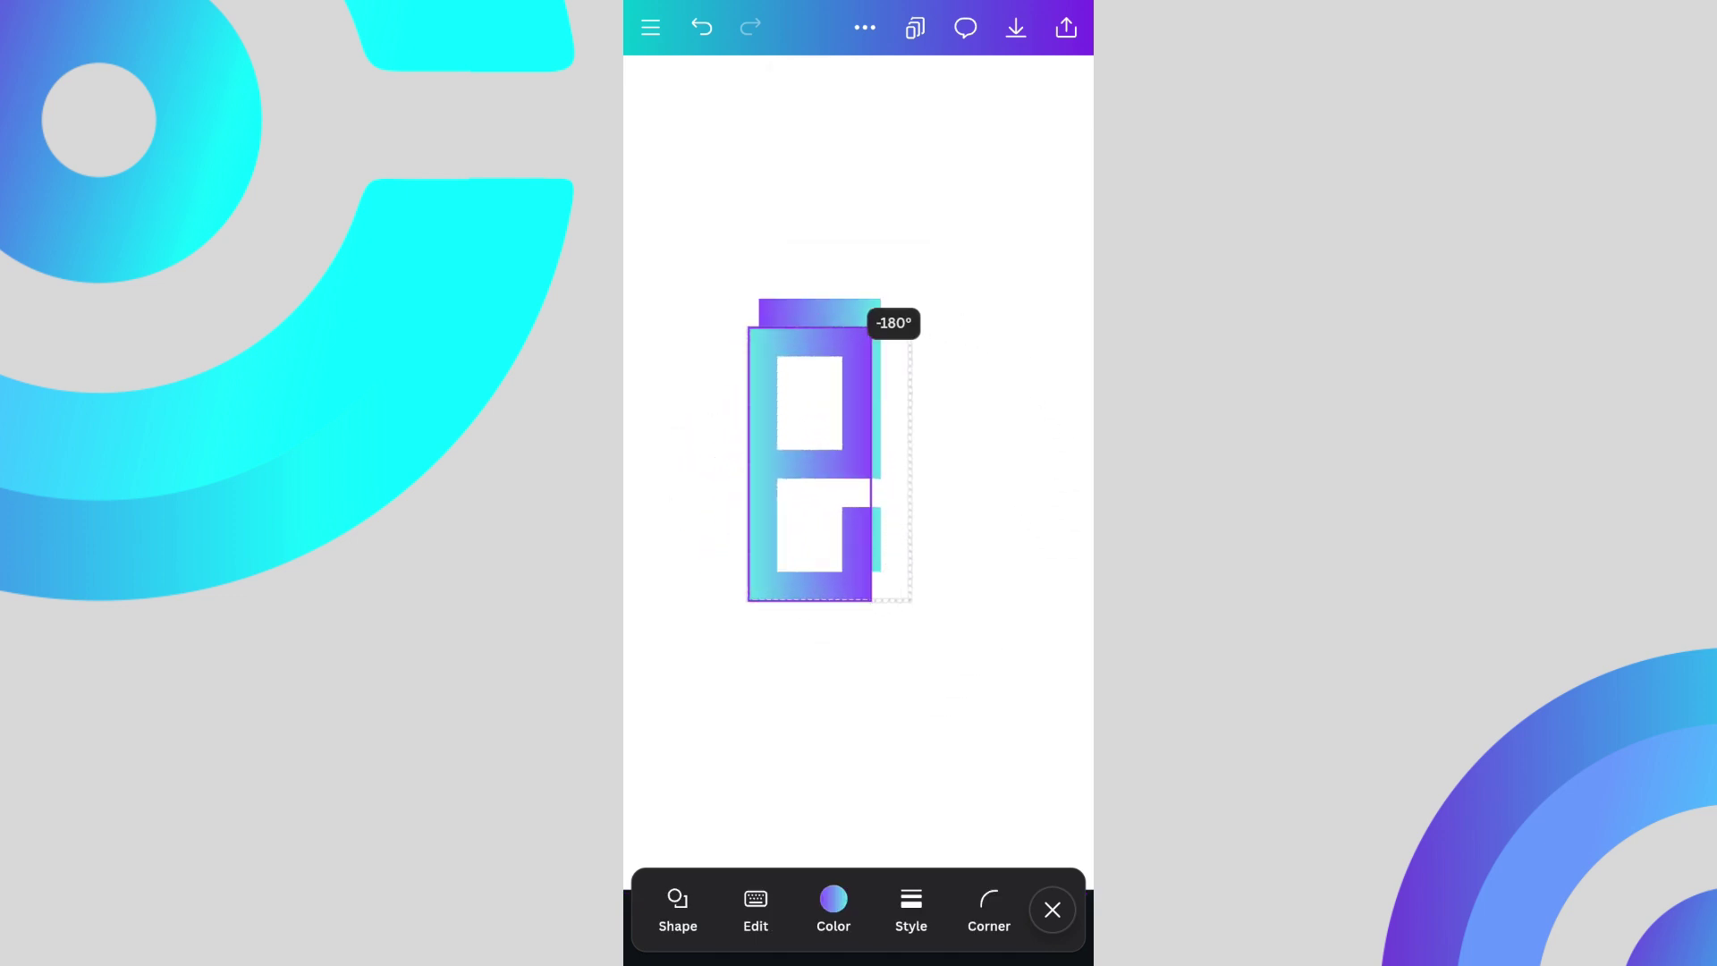
{"action": "mouse_move", "coordinate": [819, 457]}
{"action": "left_mouse_down"}
{"action": "mouse_move", "coordinate": [999, 425]}
{"action": "mouse_move", "coordinate": [971, 435]}
{"action": "left_mouse_up"}
{"action": "left_click", "coordinate": [859, 710]}
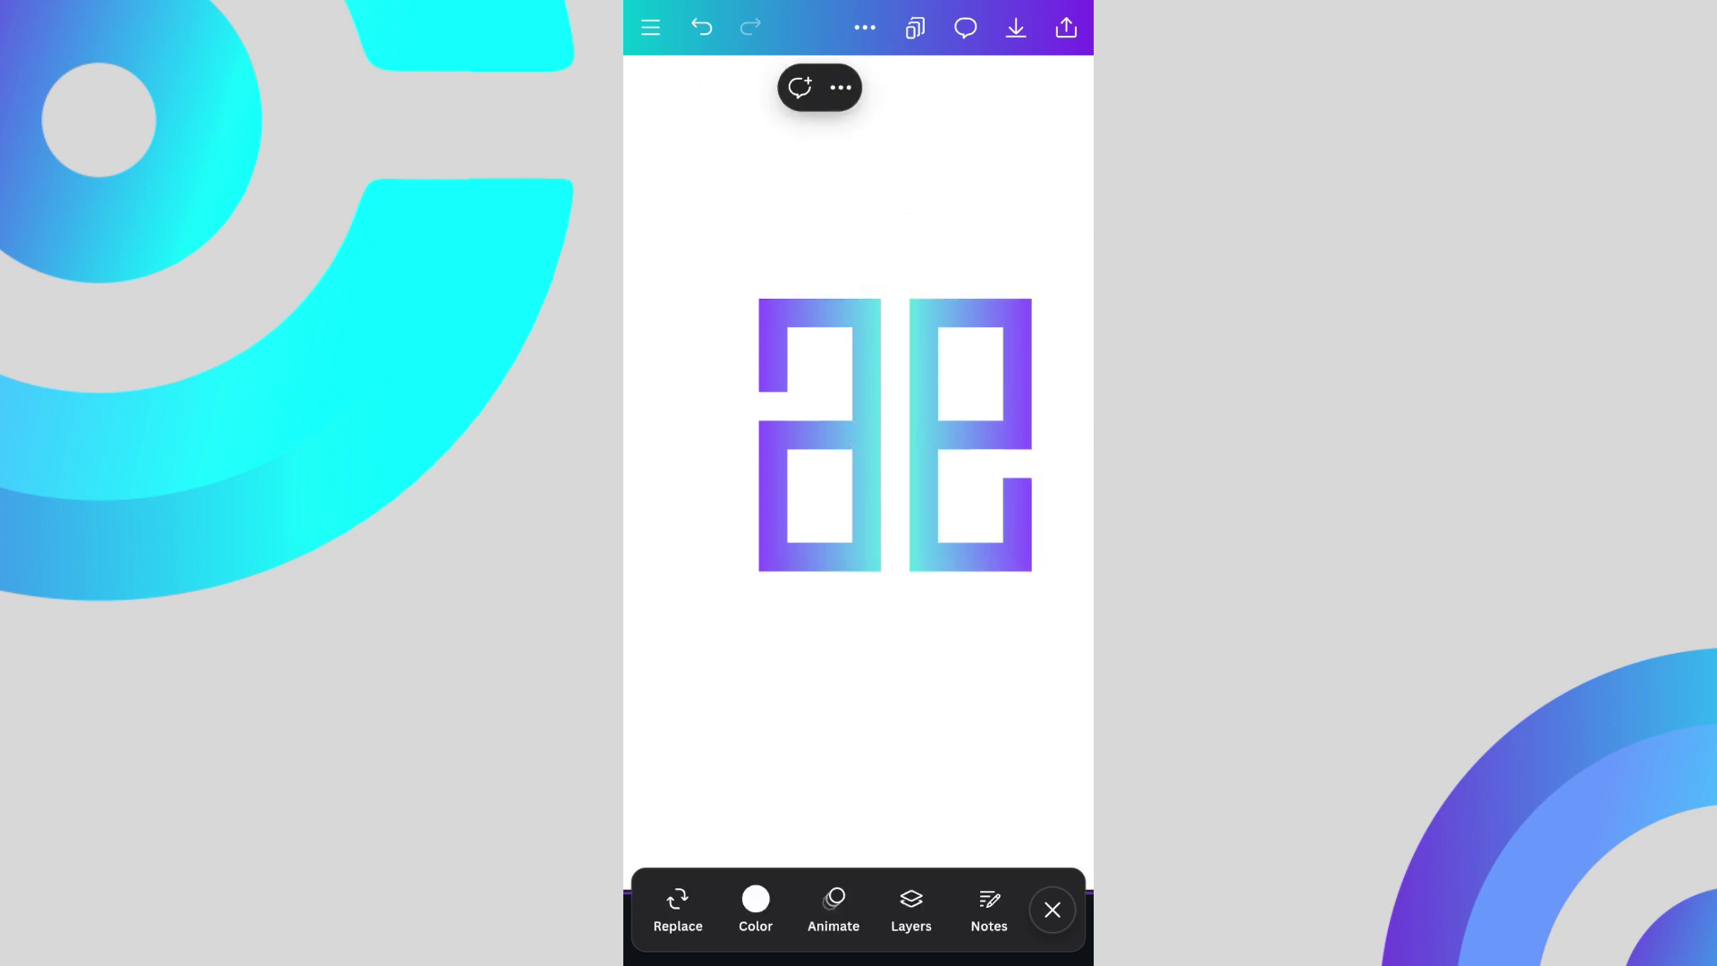
Step: Group the gradient 'A' and 'E' letters into one mark, then scale it up and centre it on the page
{"action": "right_click", "coordinate": [819, 430]}
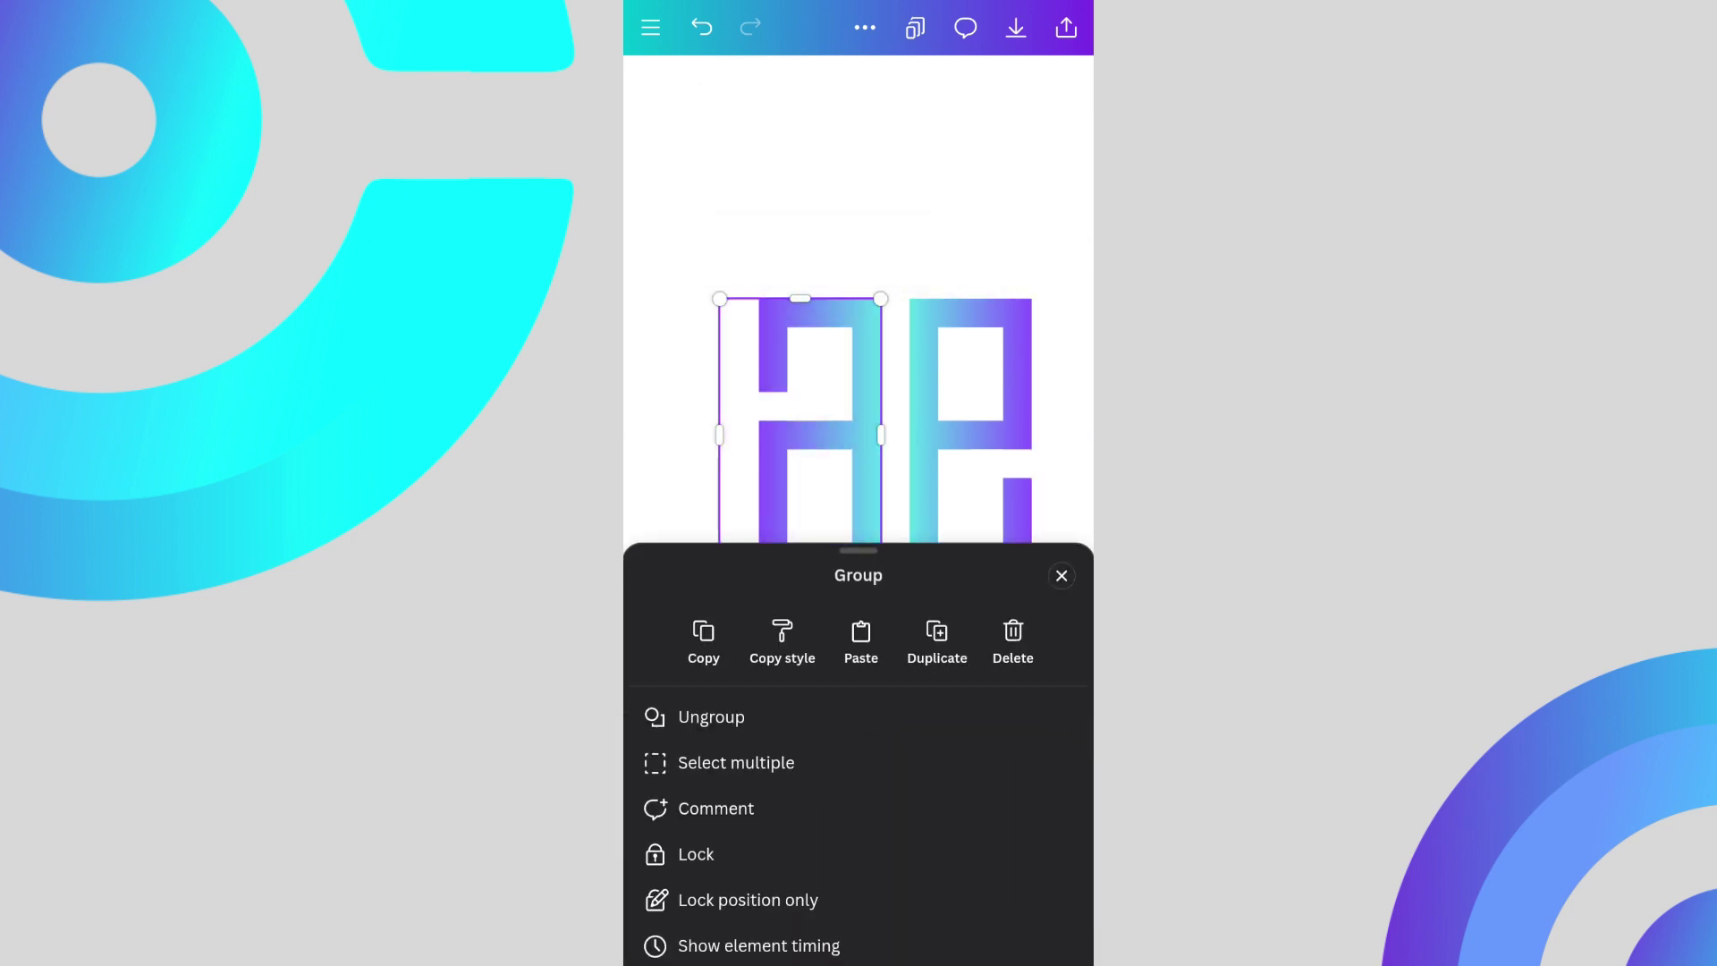
{"action": "left_click", "coordinate": [735, 761]}
{"action": "left_click", "coordinate": [971, 404]}
{"action": "left_click", "coordinate": [698, 719]}
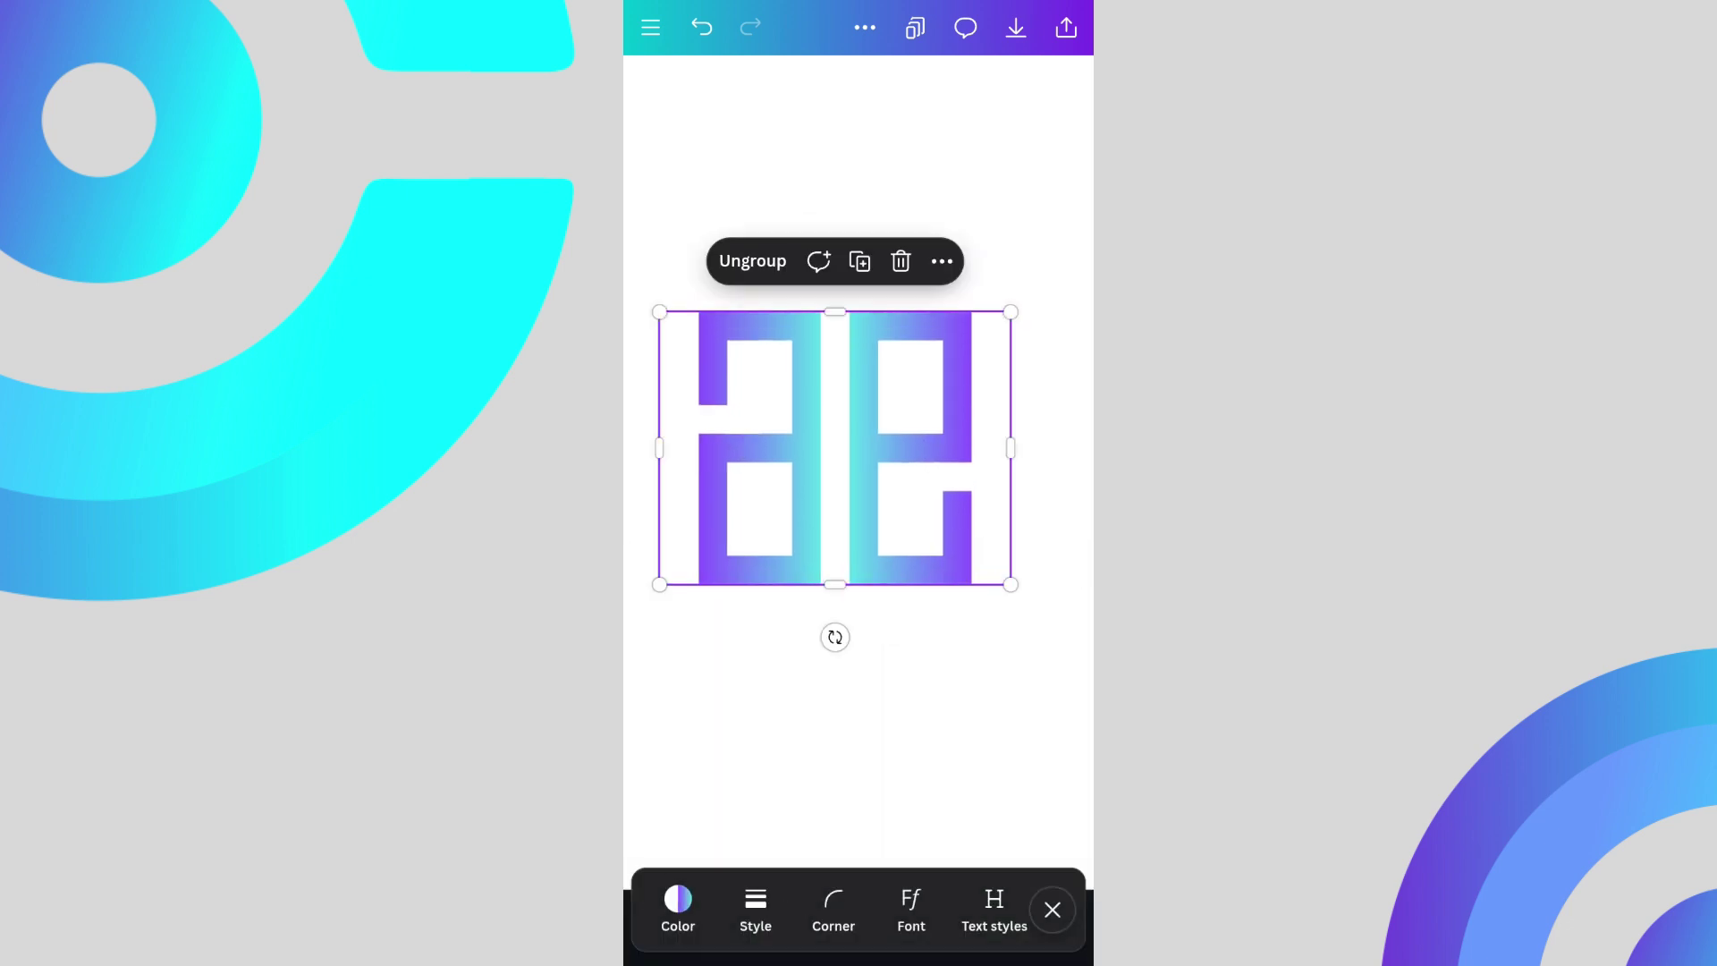
{"action": "scroll", "coordinate": [859, 456], "scroll_direction": "down", "scroll_amount": 3}
{"action": "left_click_drag", "start_coordinate": [949, 399], "coordinate": [1024, 337]}
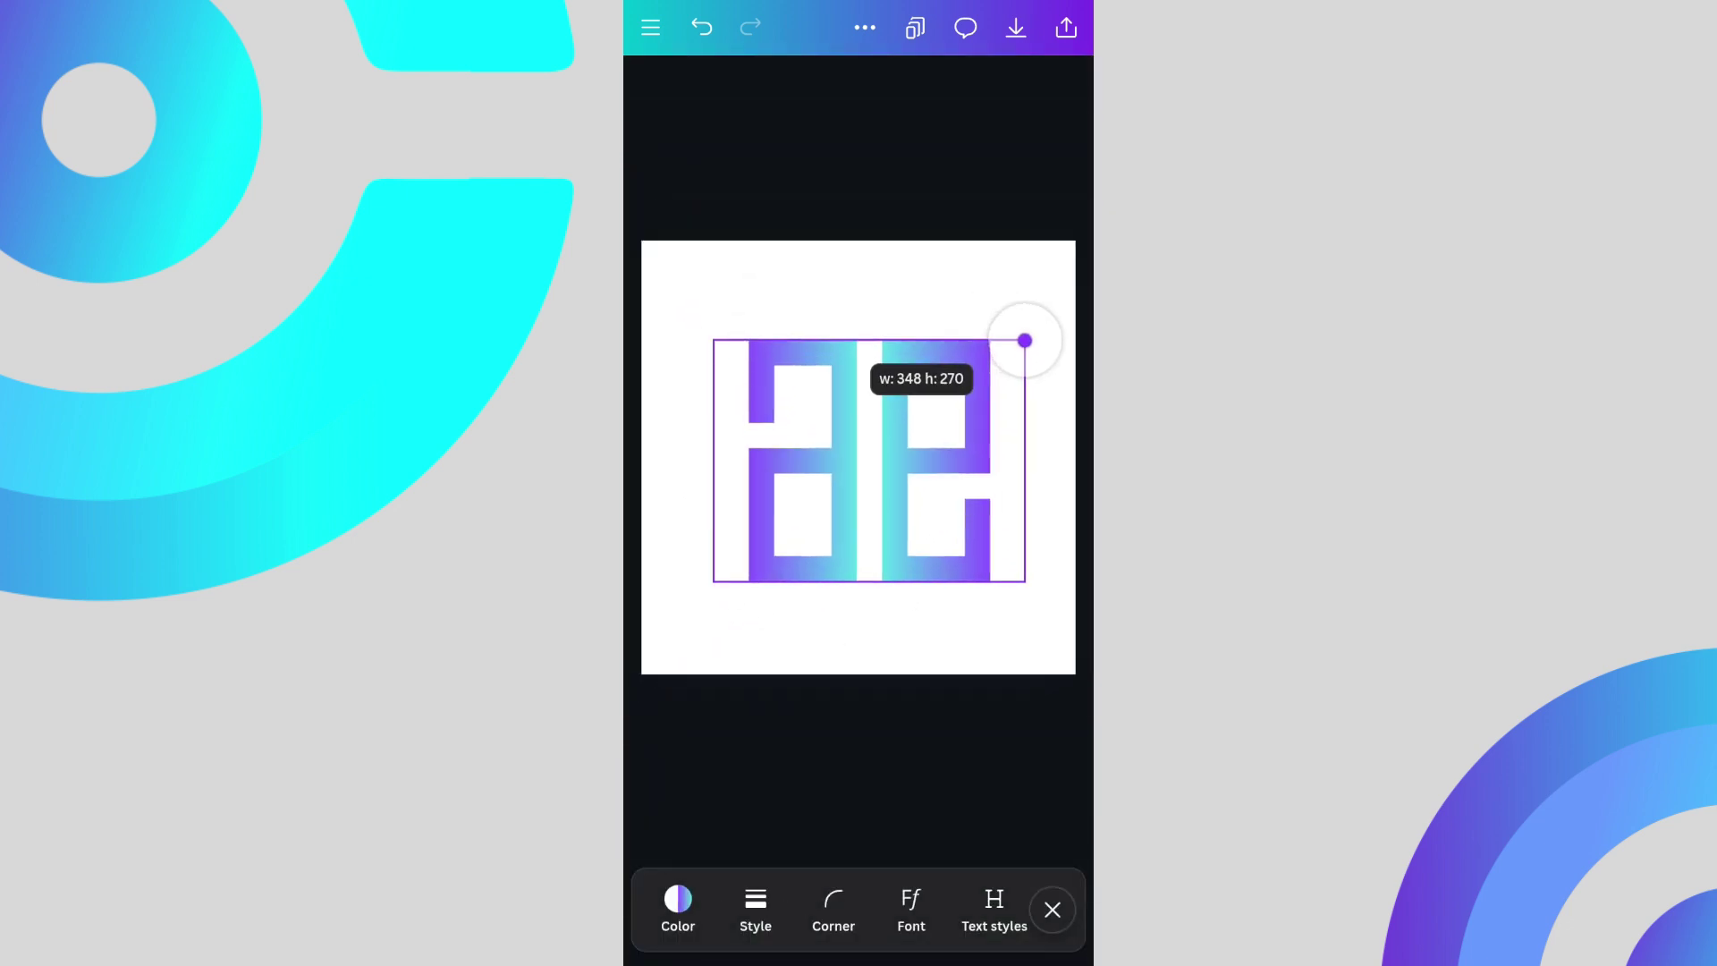
{"action": "left_click_drag", "start_coordinate": [859, 456], "coordinate": [846, 449]}
{"action": "left_click", "coordinate": [858, 779]}
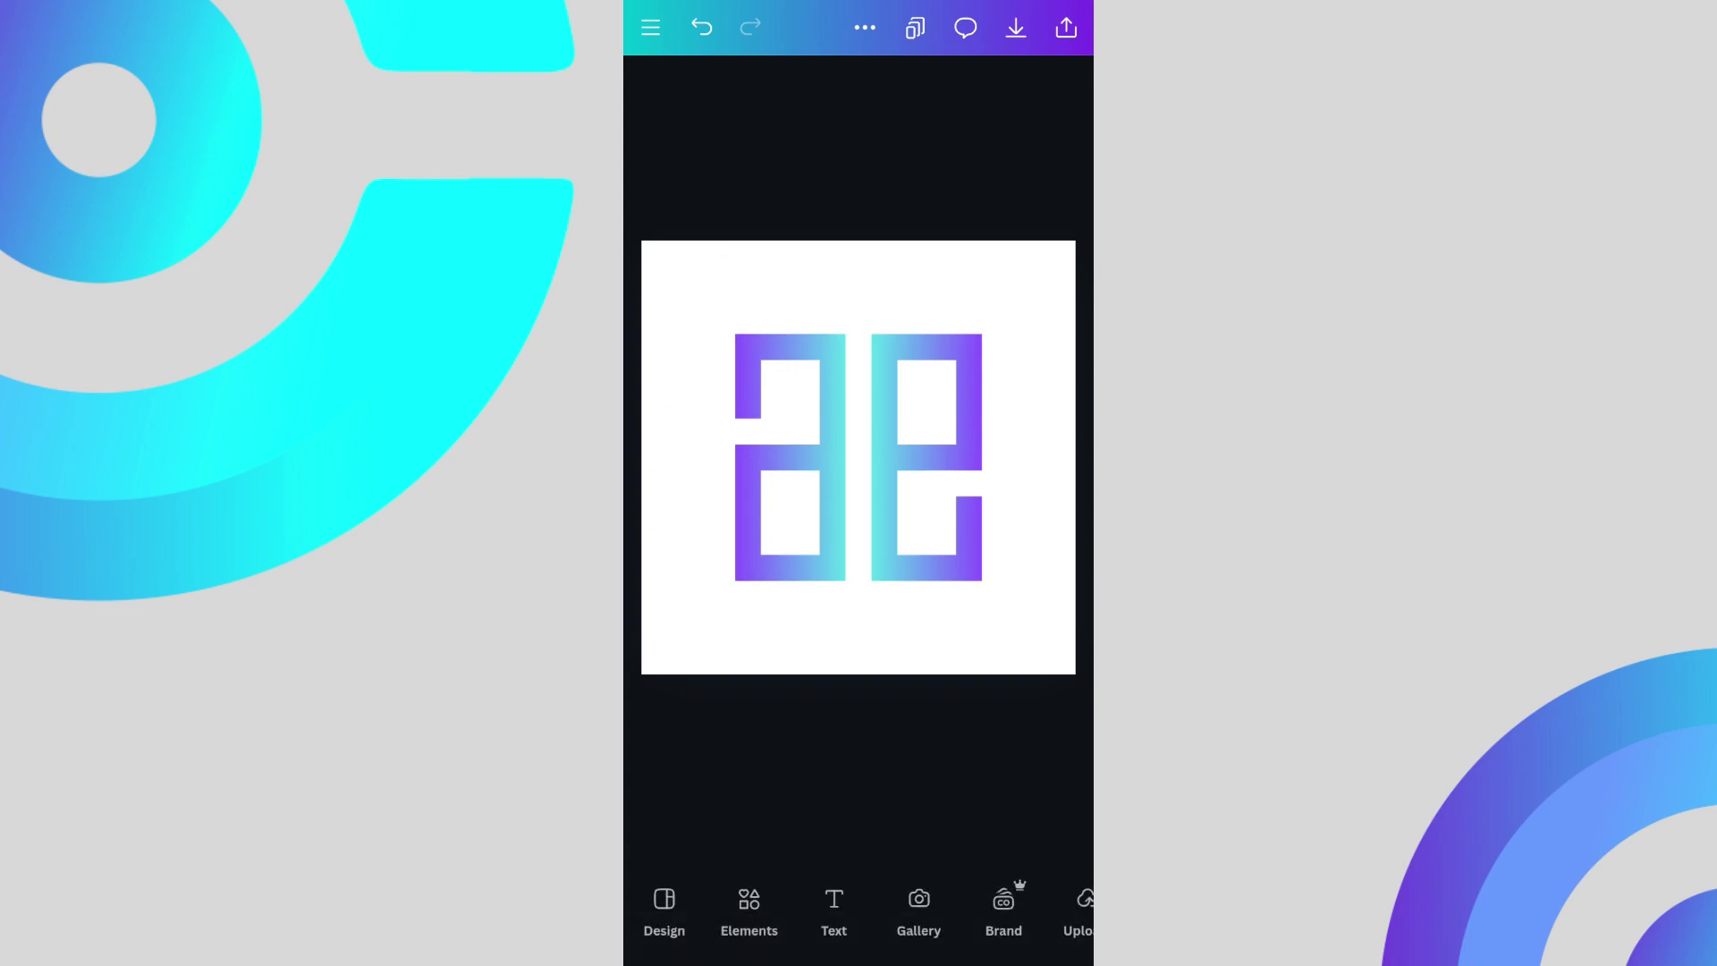